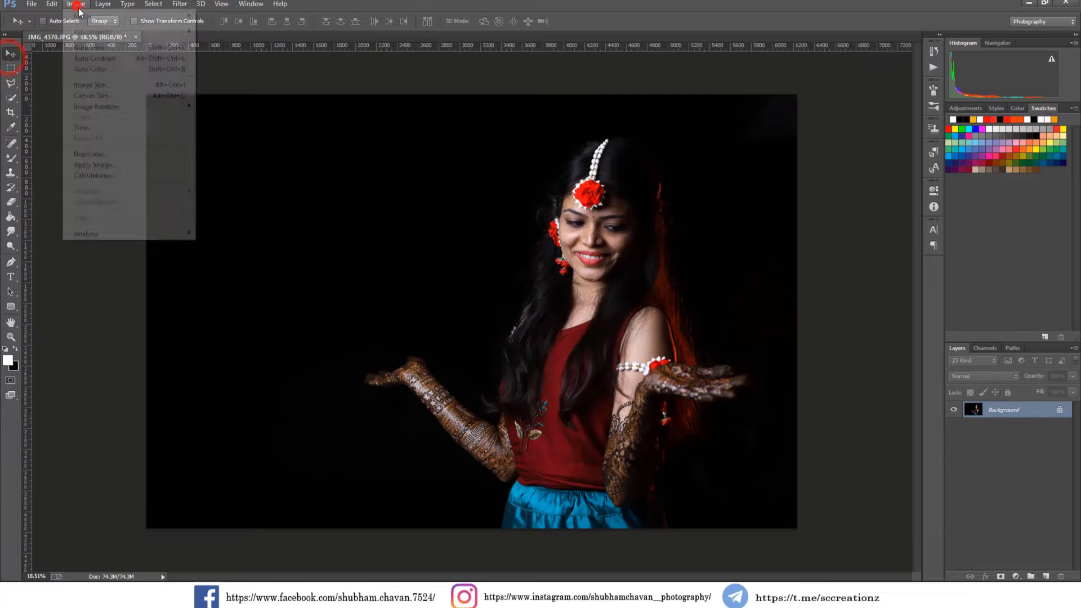
Apply Levels to the Background layer using Auto correction, set the white input level to 229 and adjust the midtones
click(112, 31)
click(211, 43)
drag(705, 106, 874, 122)
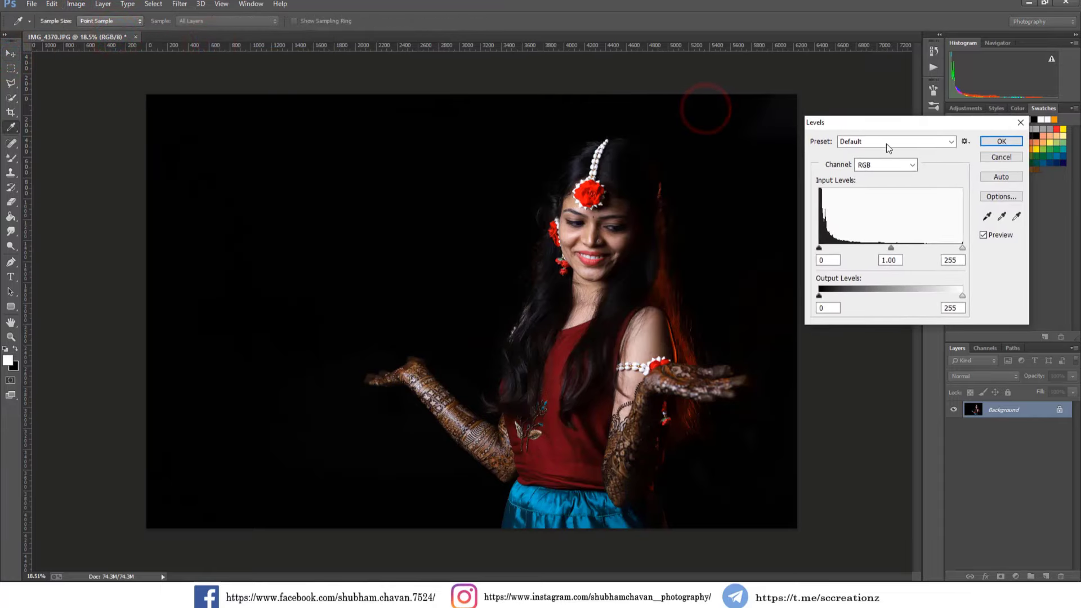
click(1002, 177)
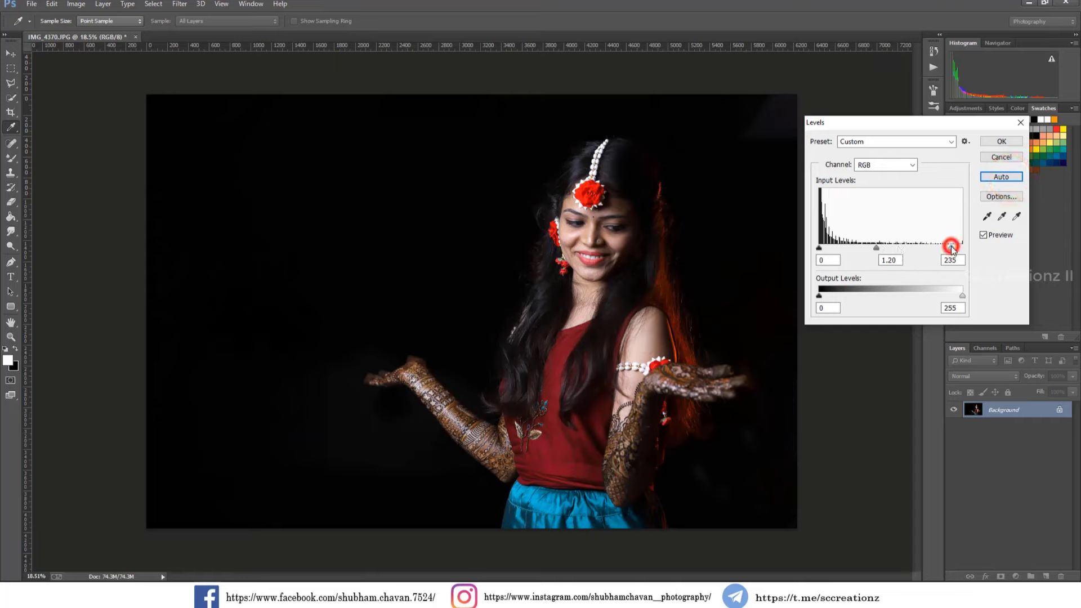
drag(952, 248, 948, 245)
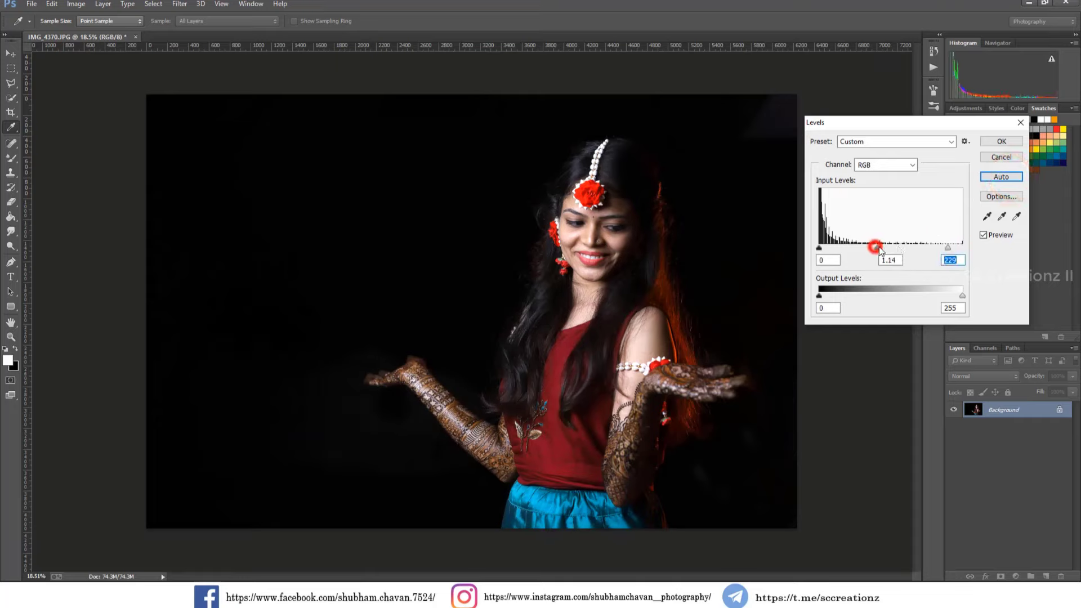
drag(879, 247, 874, 249)
click(996, 142)
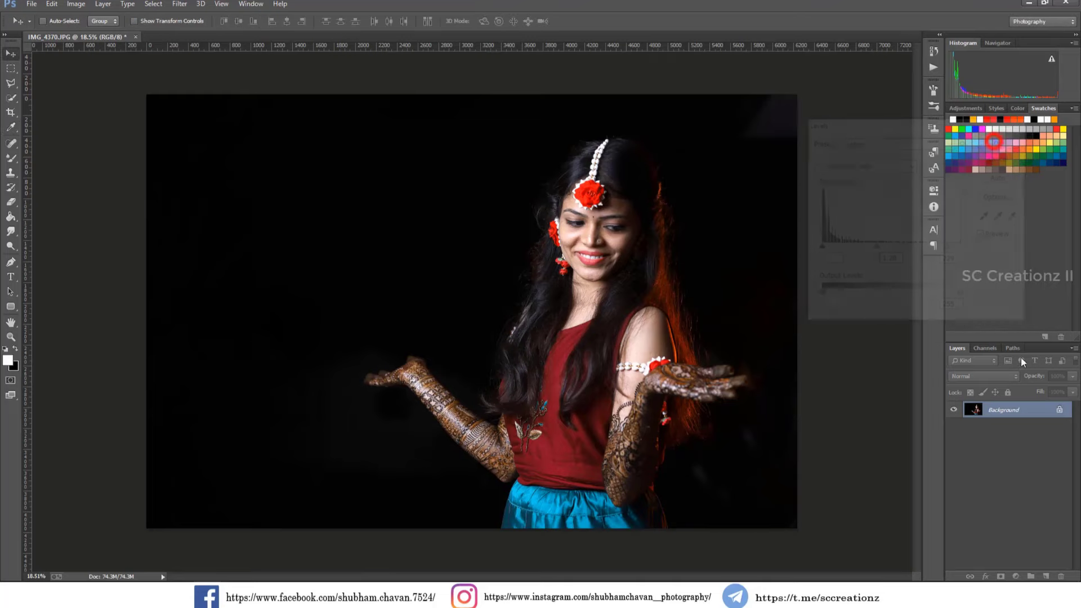
Duplicate the Background layer, keeping the name Background copy
right_click(997, 411)
click(977, 439)
click(481, 120)
Apply Curves to Background copy, lifting the shadows slightly, setting the midpoint to input 127, output 128, and the white point to input 245
click(76, 4)
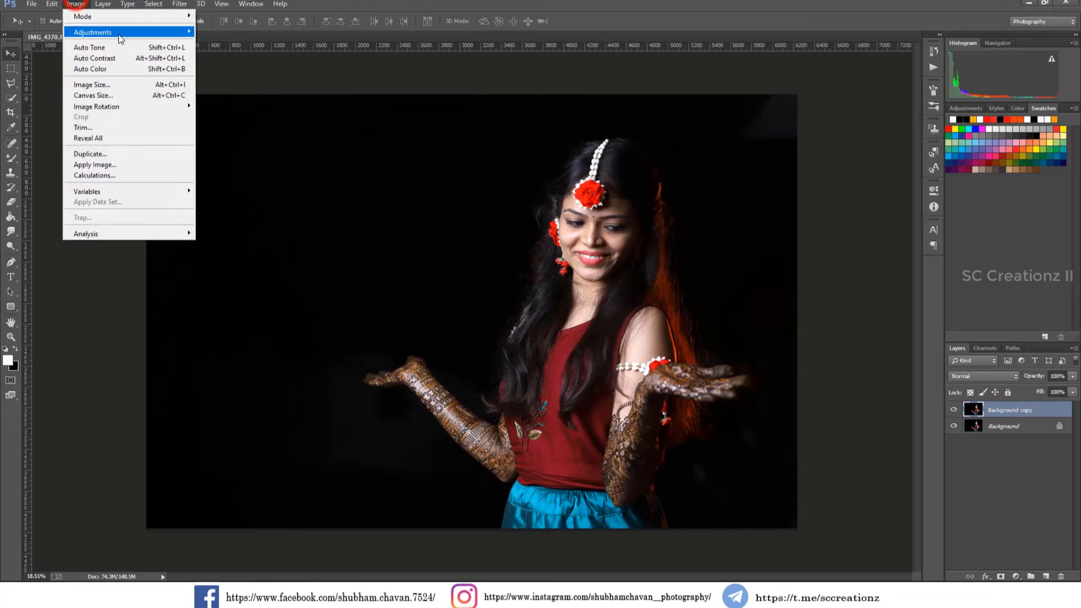
click(137, 29)
click(231, 52)
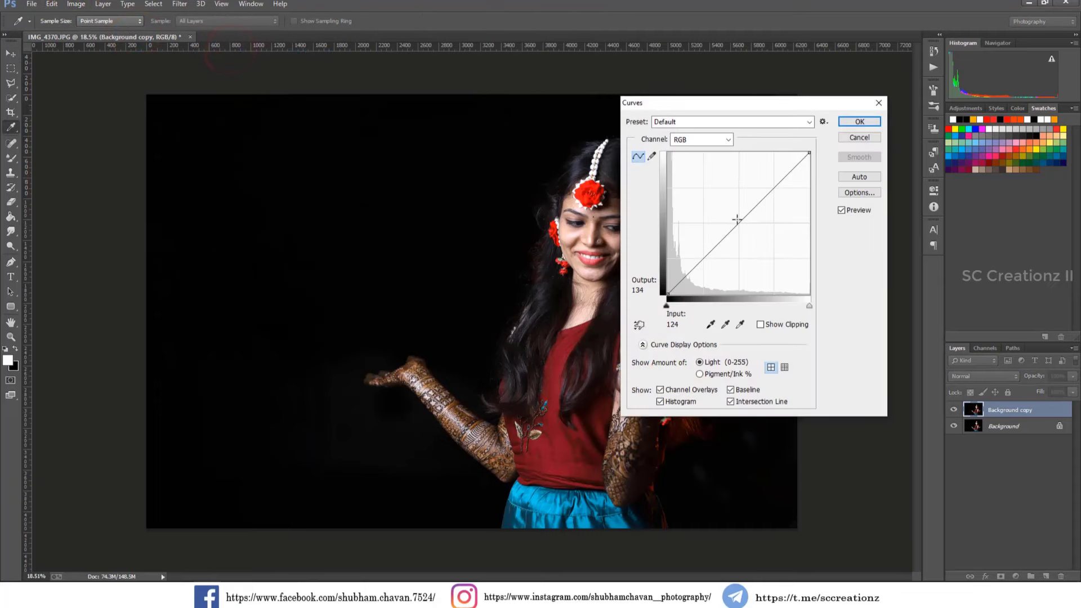
drag(739, 222, 737, 221)
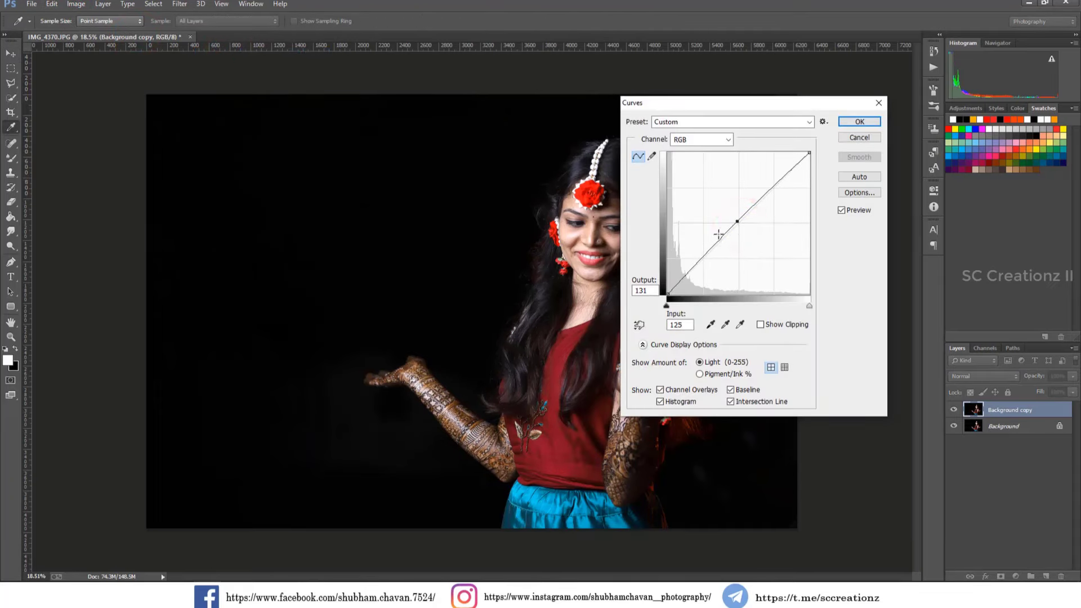
drag(737, 106, 884, 116)
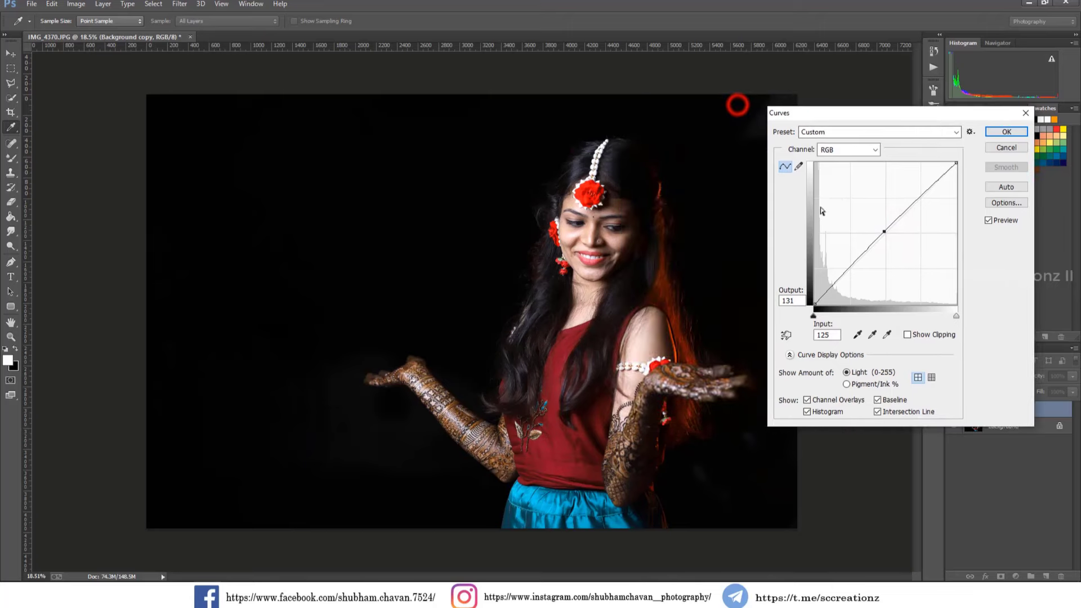
click(834, 278)
click(834, 278)
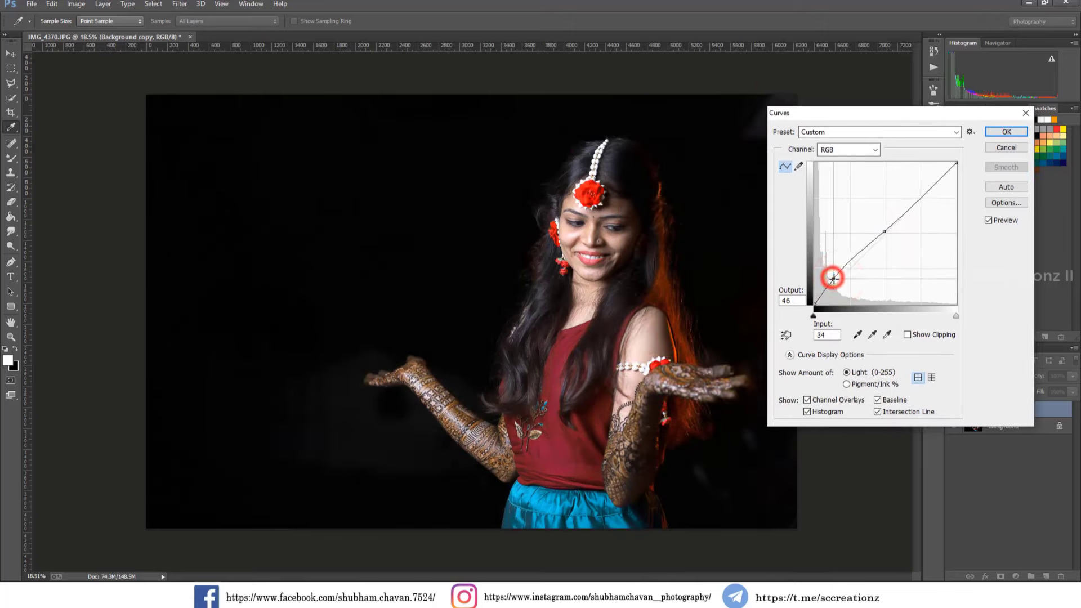
click(885, 228)
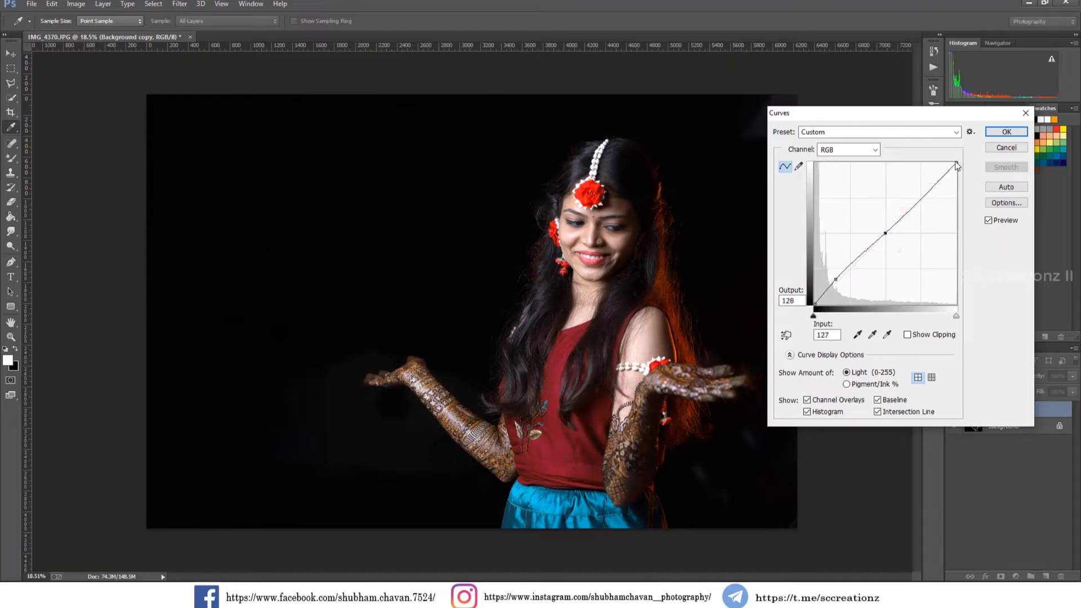
drag(956, 162, 950, 162)
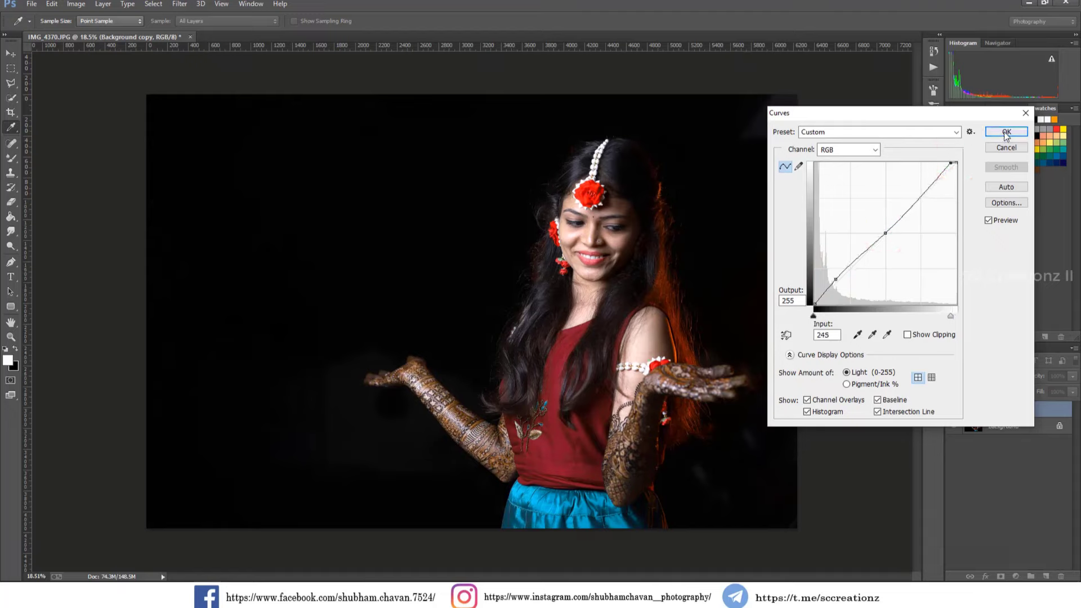
click(1006, 133)
Add a black layer mask to Background copy and choose the Brush tool with a soft round 1100 px tip
click(956, 410)
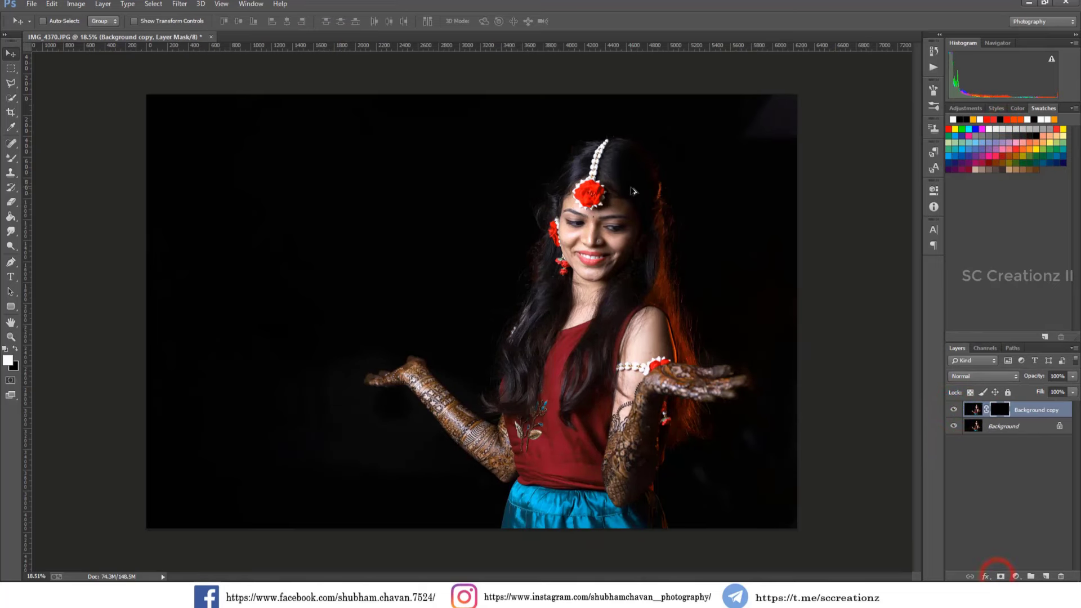
scroll(633, 192, up, 5)
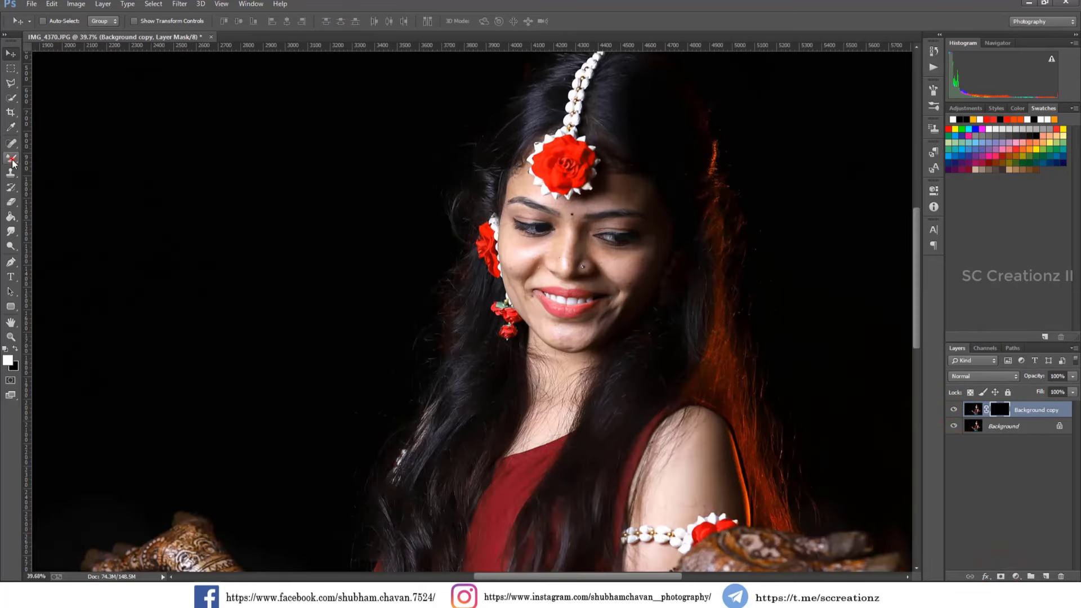
click(12, 162)
click(36, 158)
right_click(432, 297)
click(466, 378)
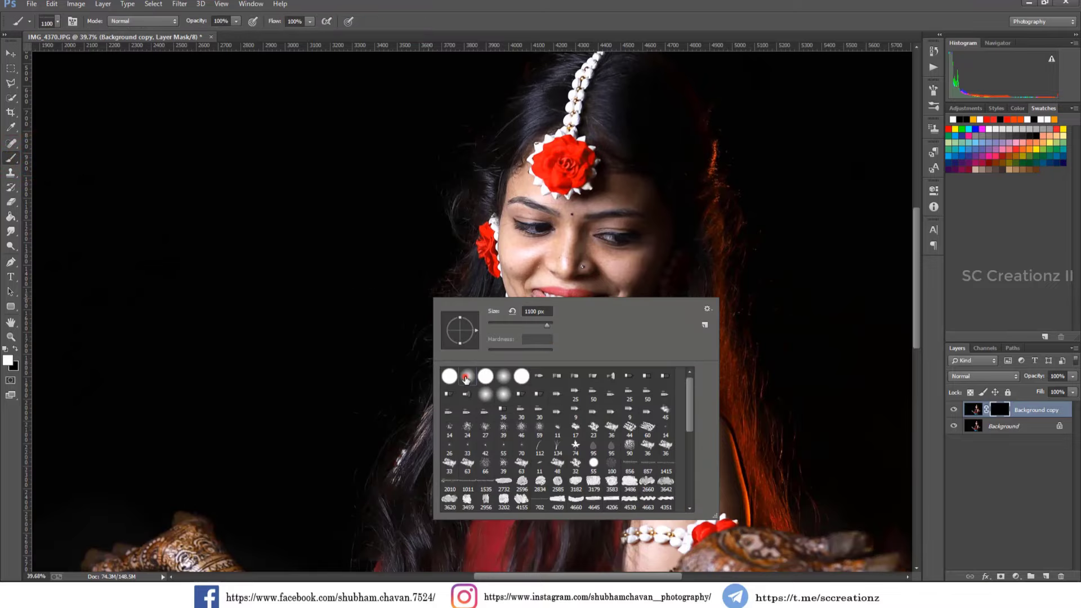
Paint the layer mask white over the shaded side of the face to reveal the Curves brightening there
click(585, 253)
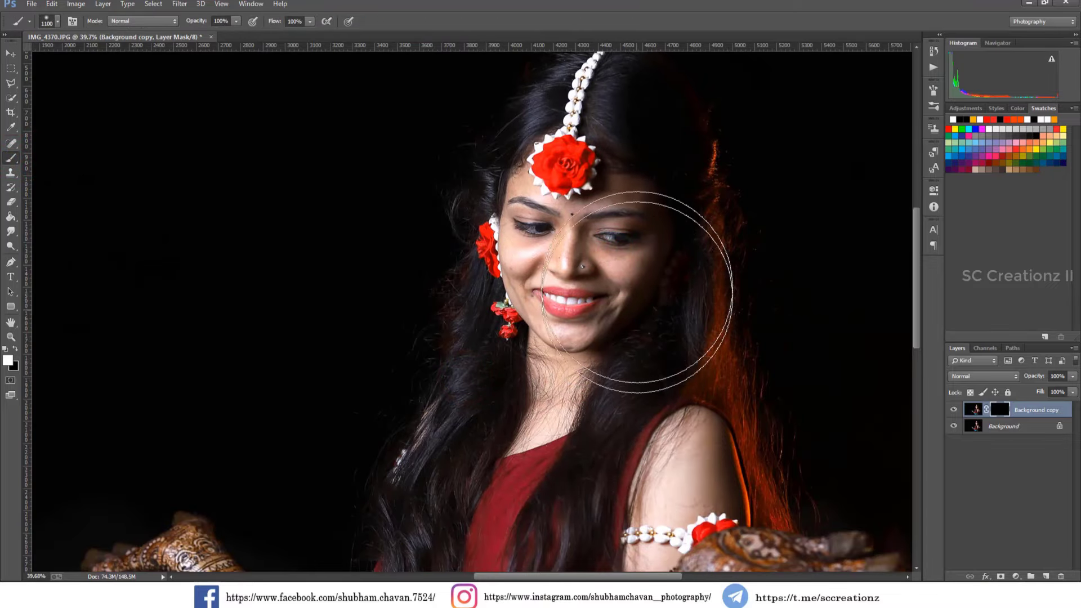
click(636, 249)
click(643, 325)
Merge Background copy and its mask down into a single Background layer
scroll(642, 398, down, 5)
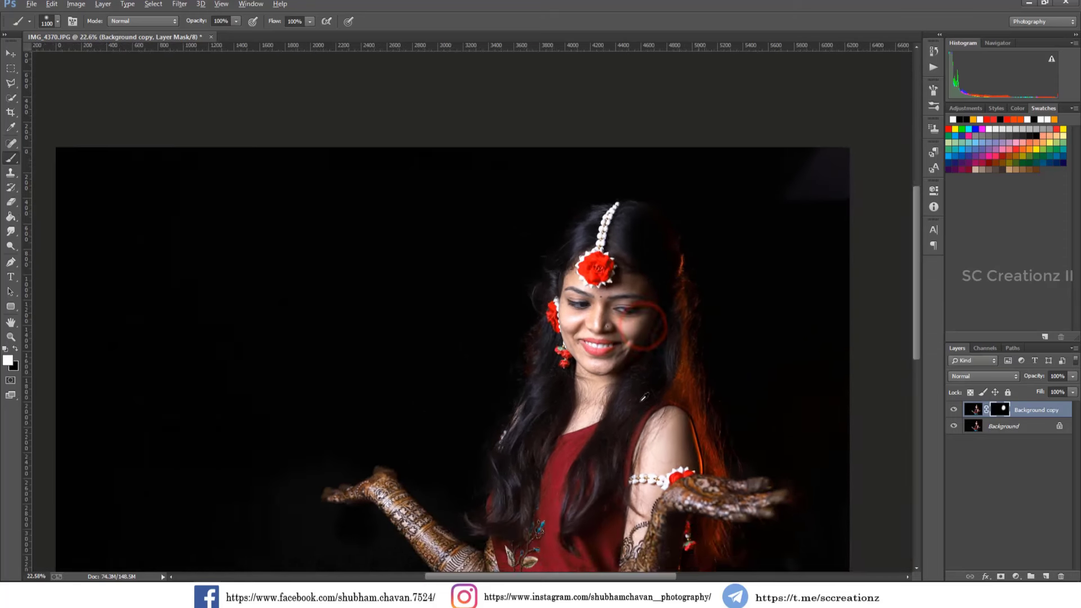
scroll(643, 397, down, 1)
right_click(960, 411)
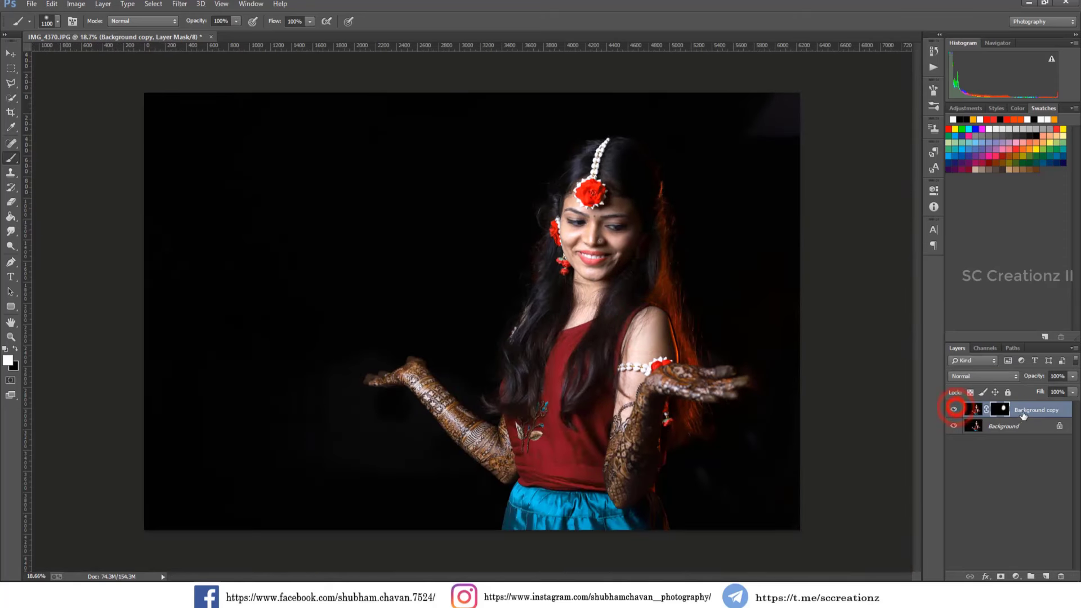
click(922, 418)
Duplicate the Background layer as "face clean"
right_click(919, 413)
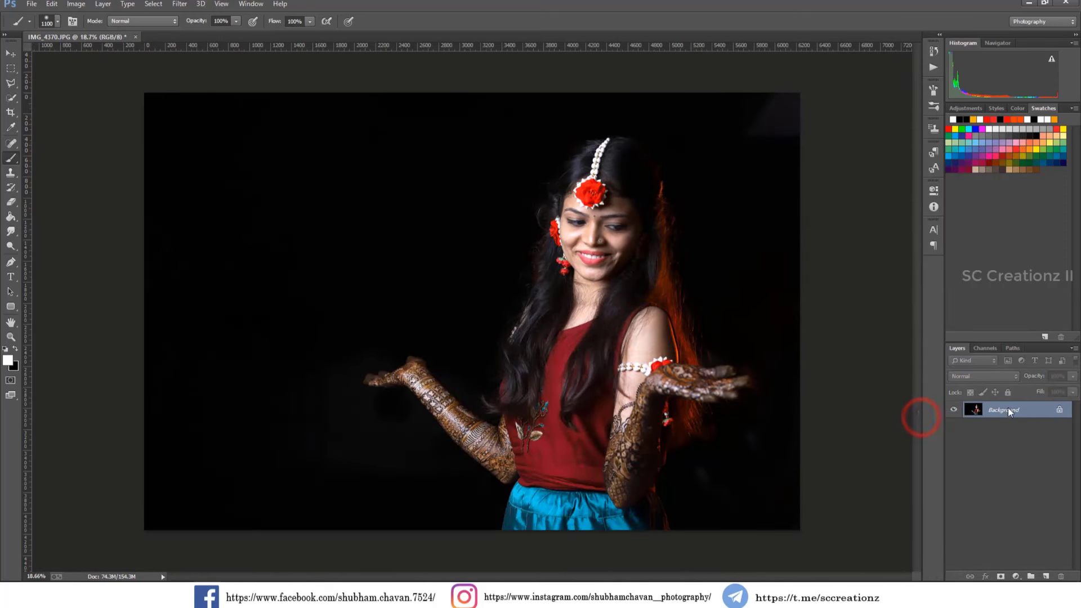
click(951, 433)
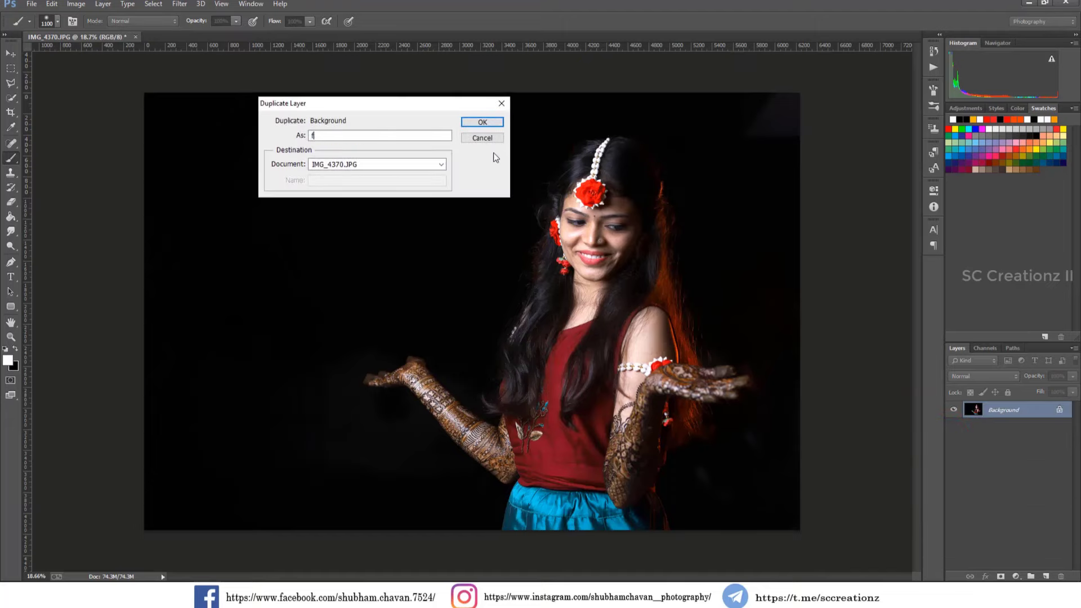
text(face clean)
key(Return)
Choose the Spot Healing Brush and set its size to 33 px for retouching the face
scroll(676, 201, up, 3)
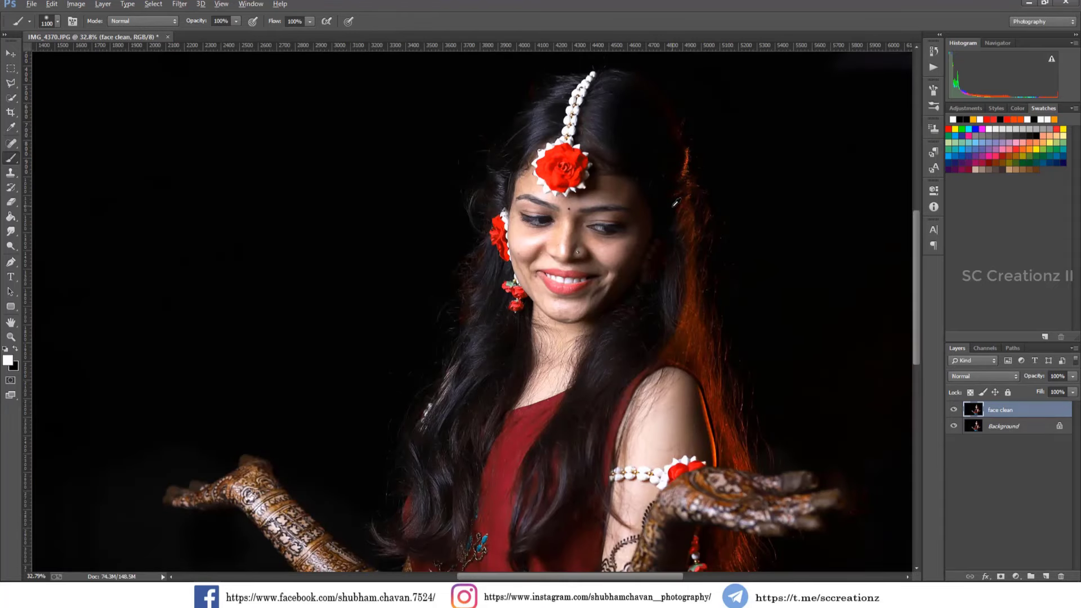
scroll(676, 202, up, 1)
click(12, 142)
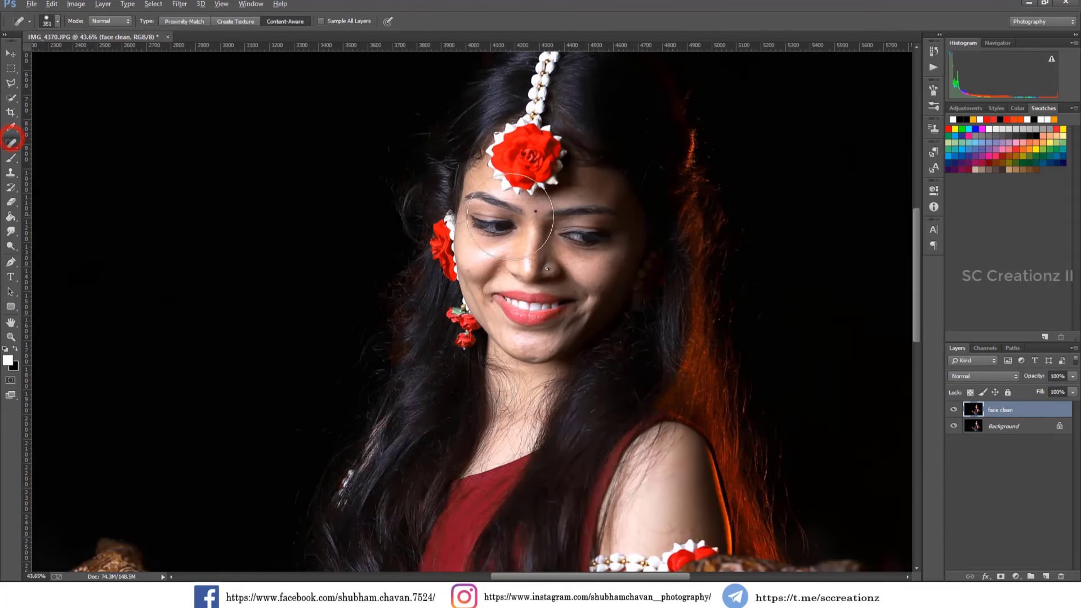
scroll(535, 223, up, 4)
right_click(586, 266)
click(610, 287)
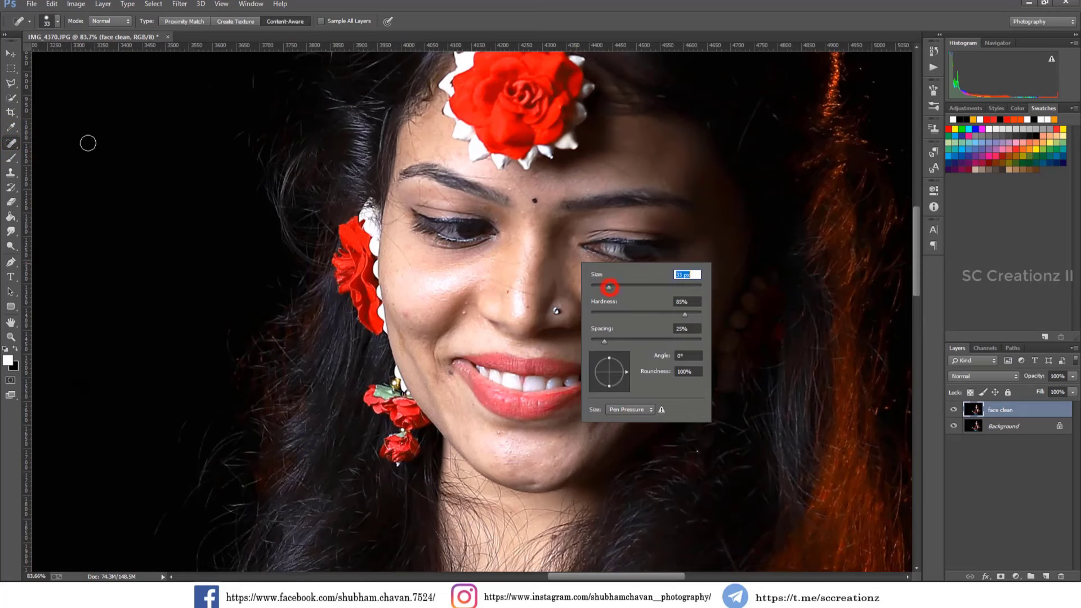
right_click(12, 143)
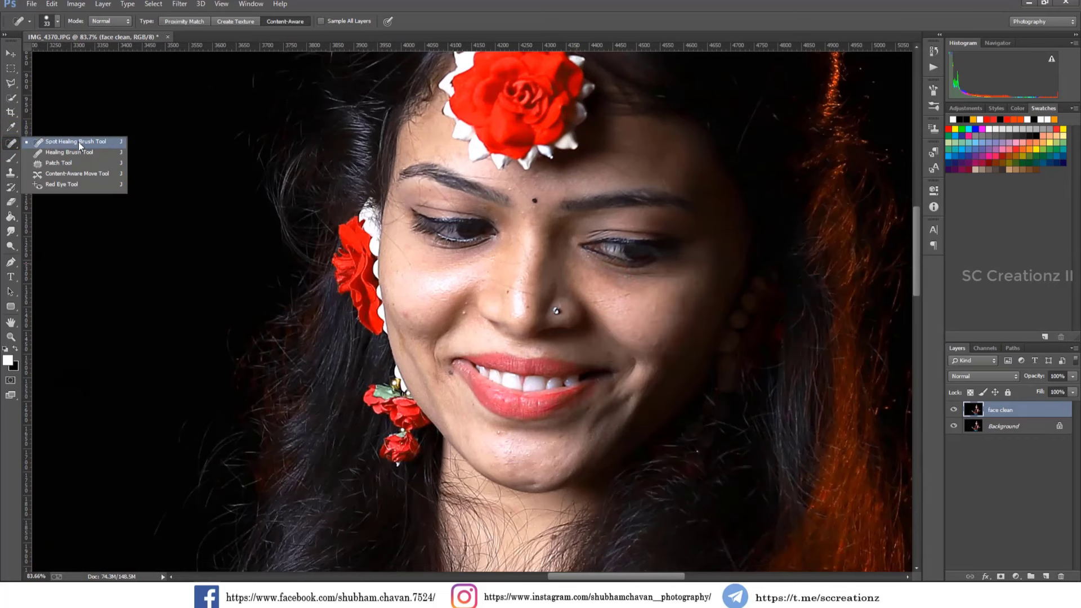
click(79, 142)
Heal the blemishes and stray hairs on the nose and on the bright cheek beside the flower earring
scroll(535, 290, up, 2)
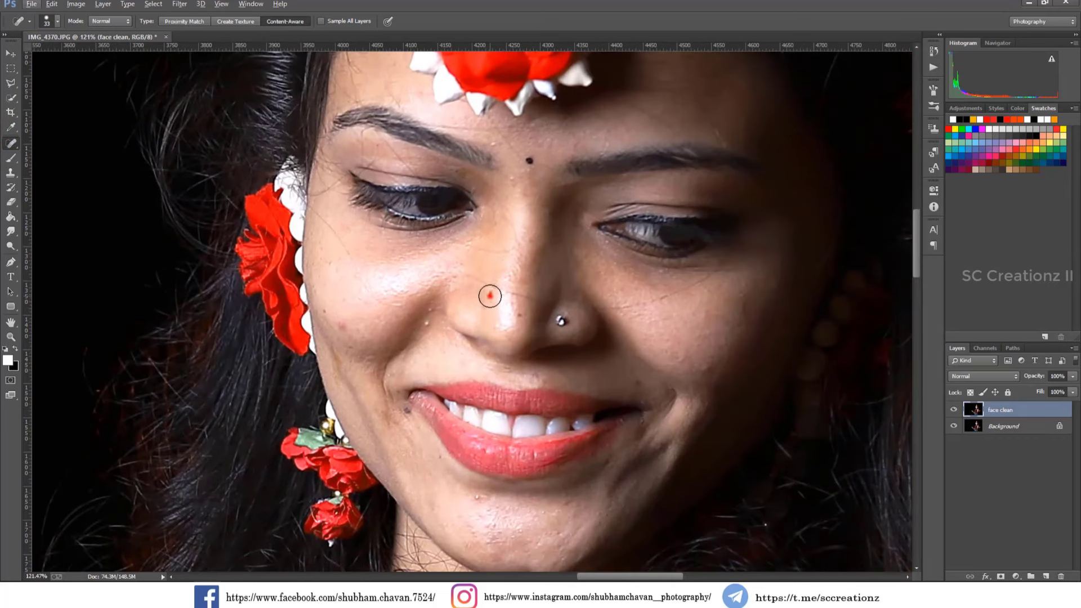
click(522, 315)
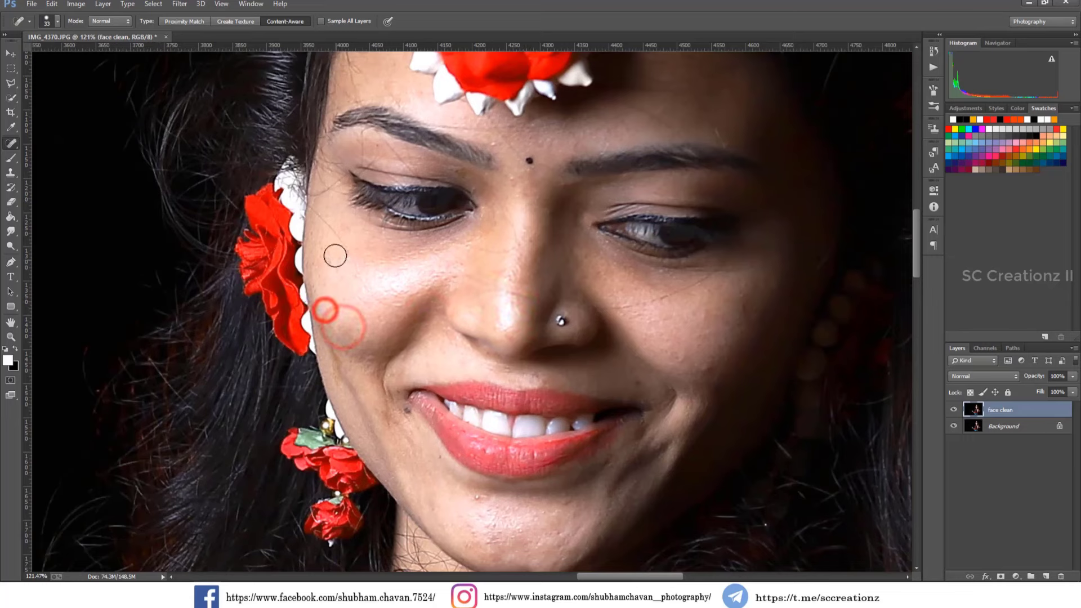
click(331, 234)
click(370, 295)
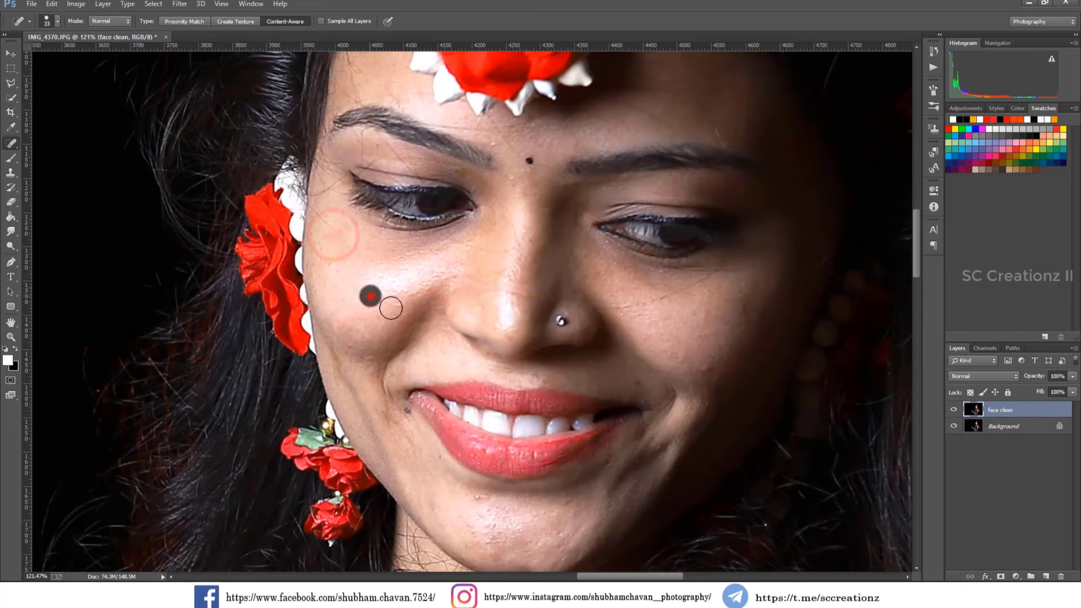
click(331, 263)
click(461, 250)
click(431, 253)
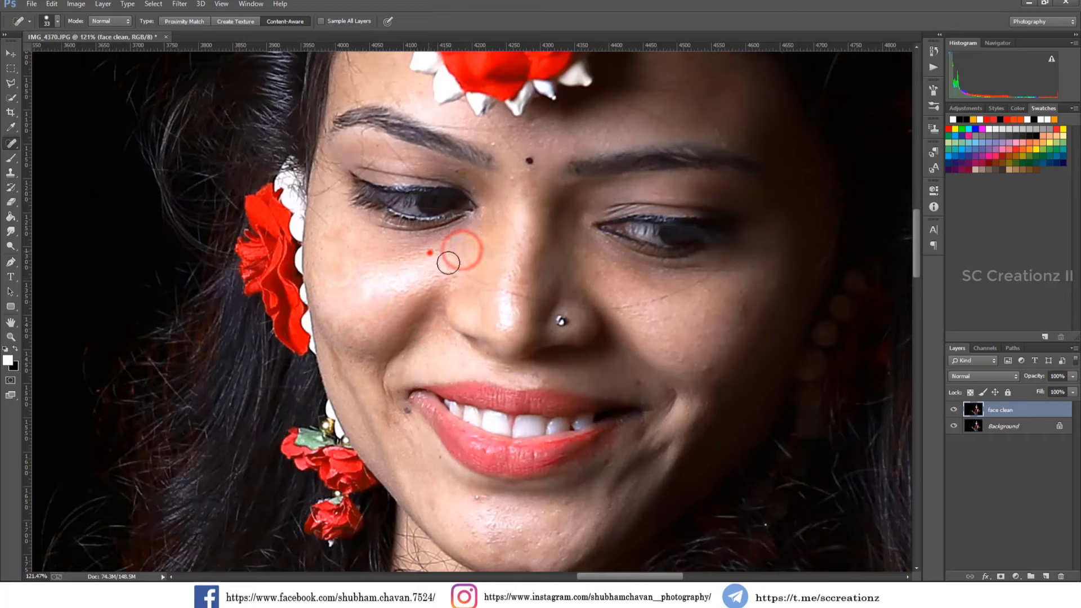
drag(483, 286, 528, 296)
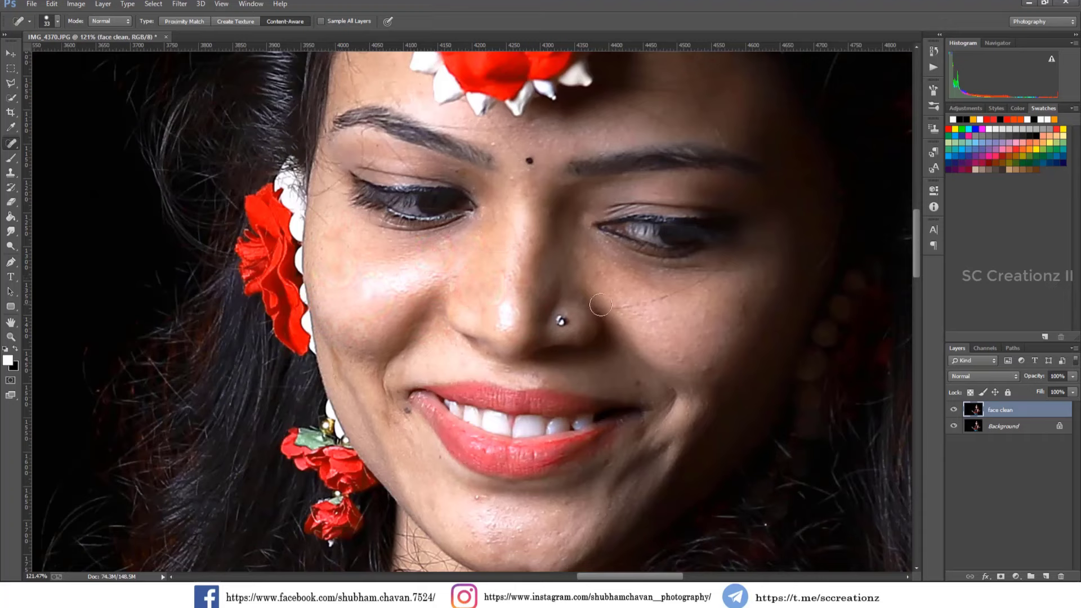
Heal the fine lines and stray hairs on the shaded cheek below the eye, next to the nose stud
mouse_move(631, 304)
mouse_down()
mouse_move(709, 283)
mouse_move(662, 300)
mouse_up()
click(691, 287)
click(615, 307)
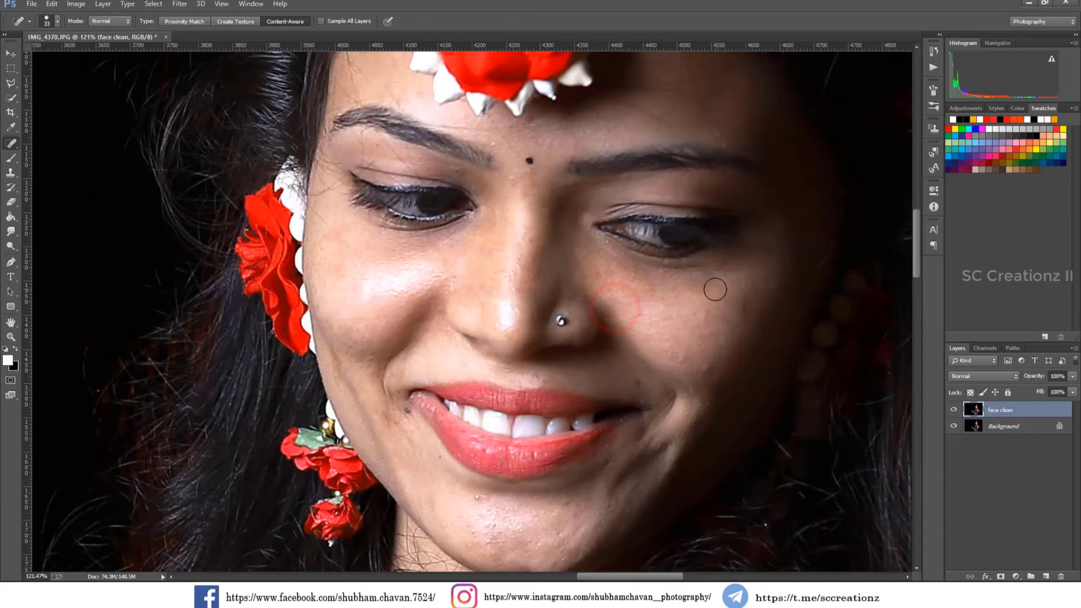
Set the healing brush size to 14 px and heal the fine hairs and spots between the bright-side eyebrow and upper eyelid
scroll(457, 234, up, 2)
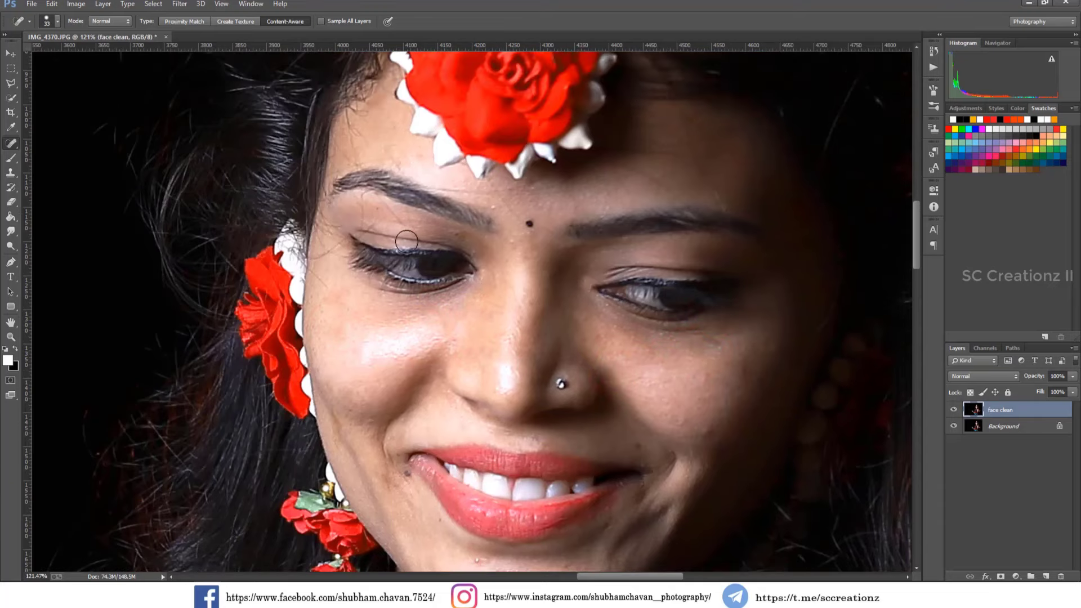
scroll(405, 241, up, 3)
right_click(453, 235)
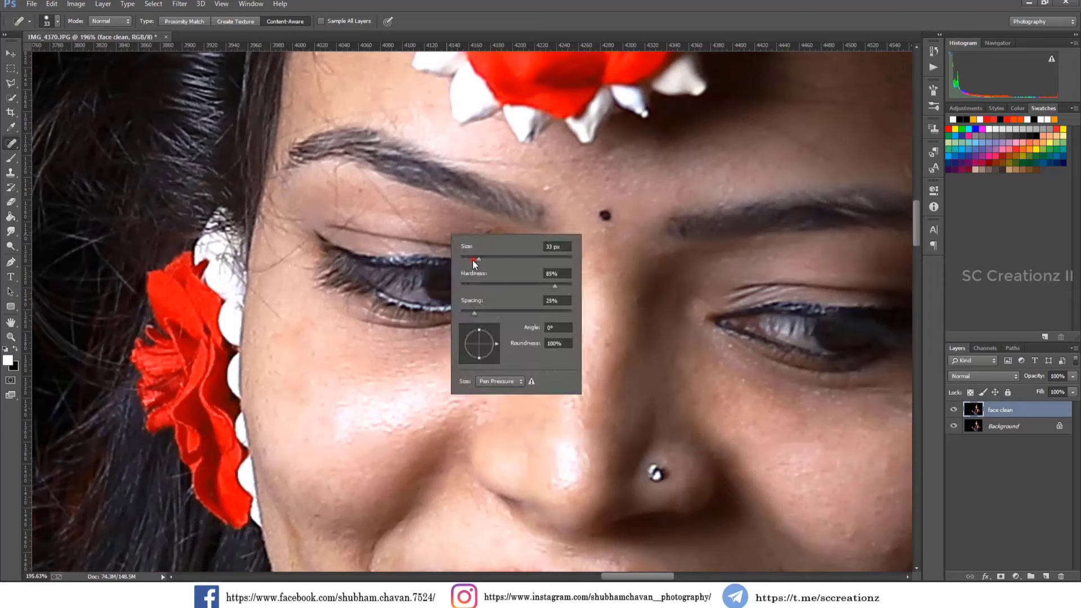
click(367, 179)
click(392, 213)
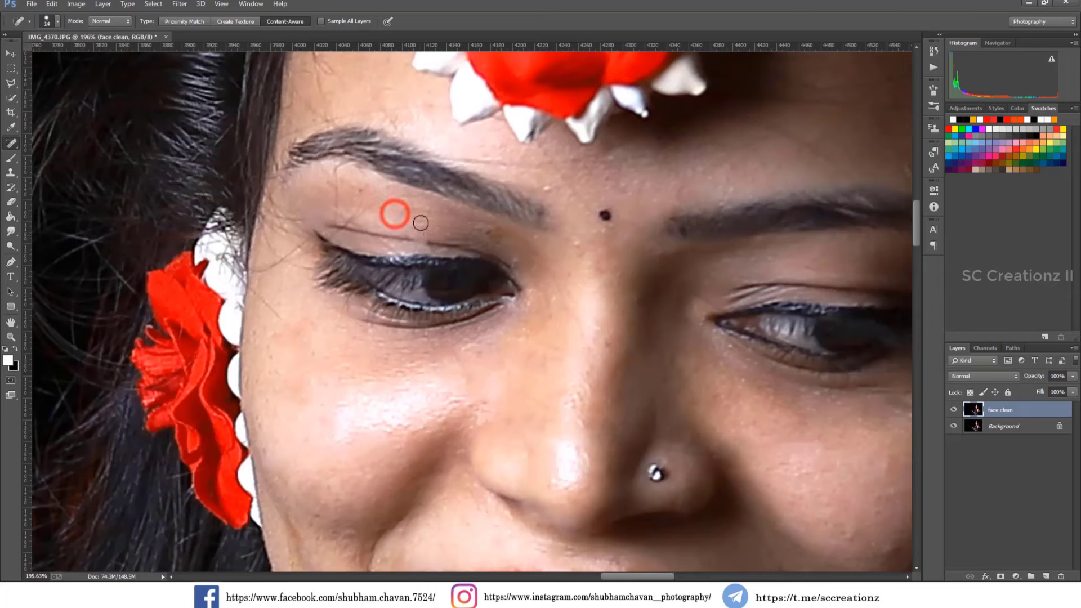
click(373, 208)
click(333, 178)
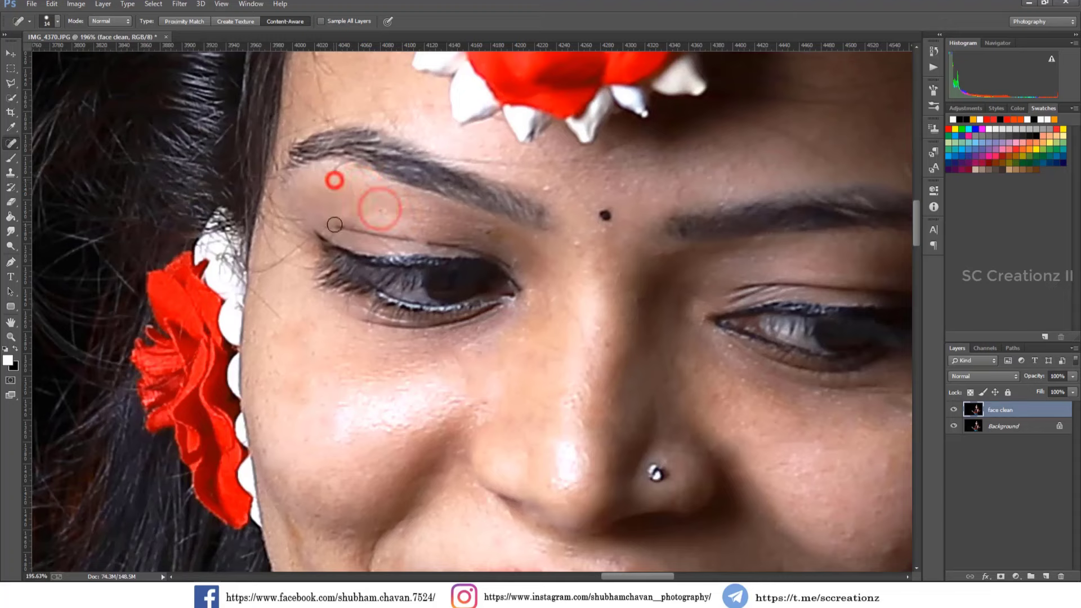
click(402, 200)
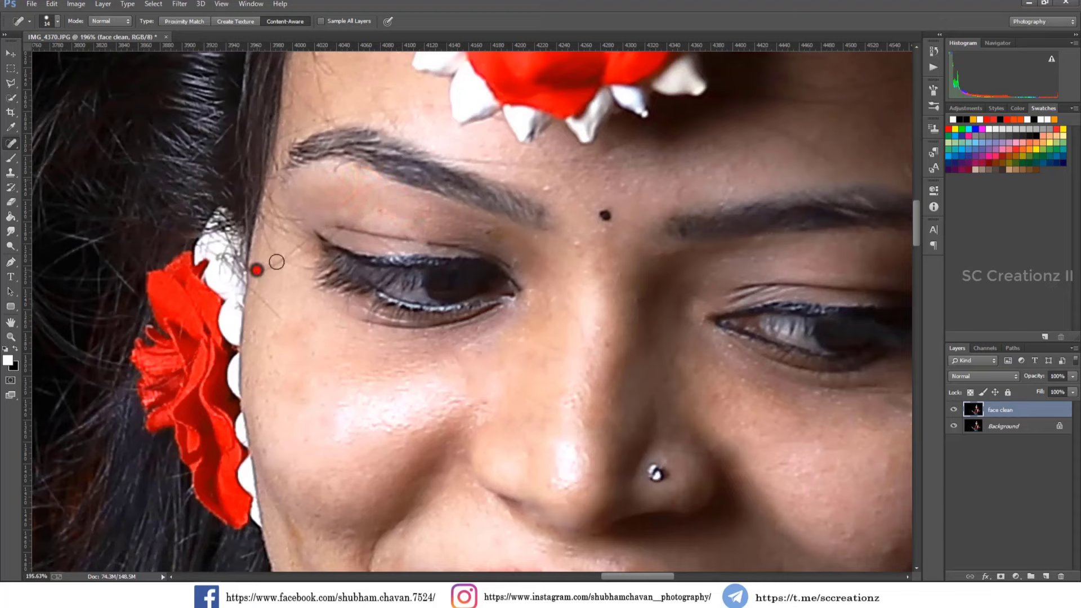
Heal the stray hairs on the temple between the outer eye corner and the flower earring
click(274, 243)
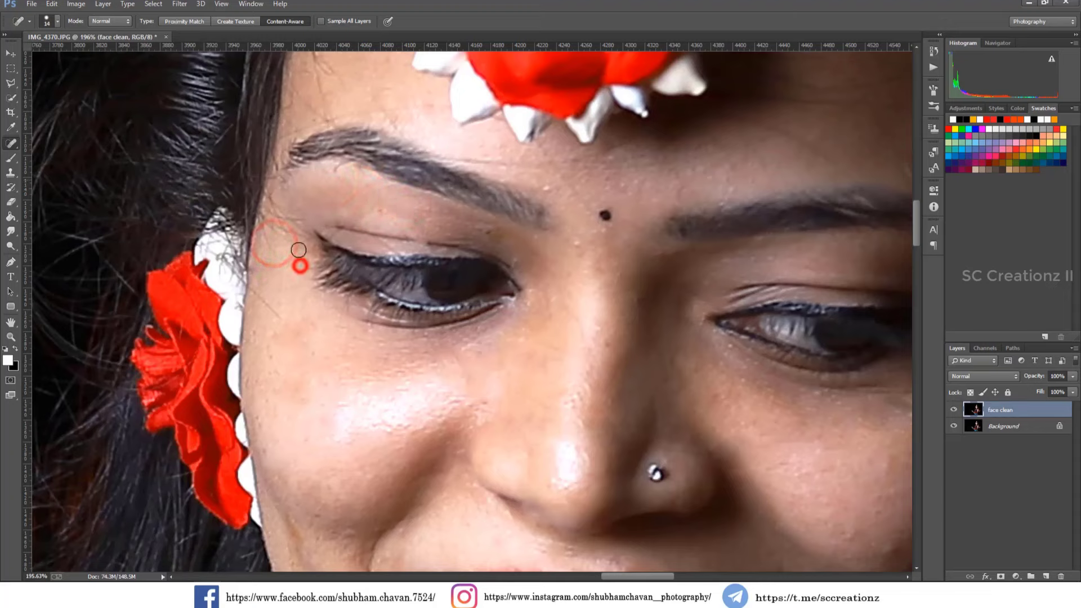
click(308, 238)
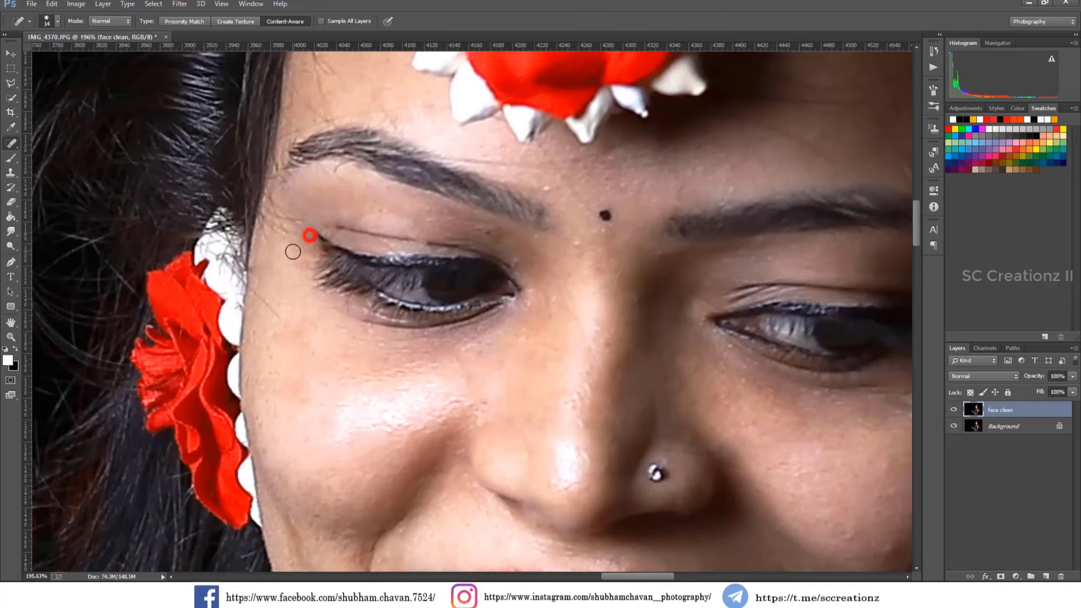
click(293, 220)
Heal the small blemishes between the eyebrows, around the black forehead dot
scroll(583, 288, down, 4)
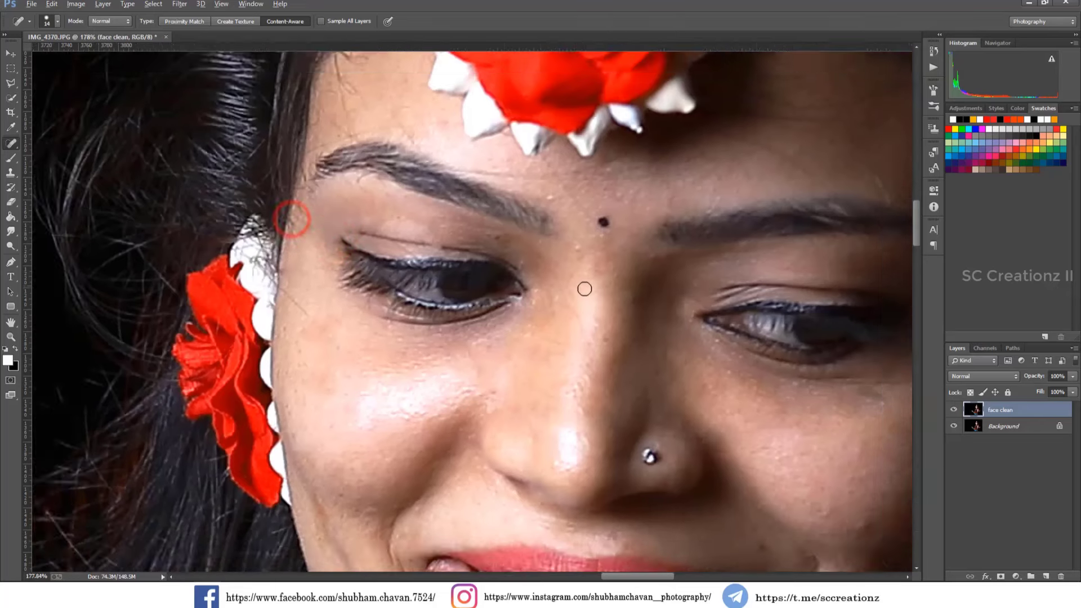
scroll(784, 201, up, 4)
drag(463, 207, 496, 252)
mouse_move(373, 205)
mouse_down()
mouse_move(470, 217)
mouse_move(502, 206)
mouse_up()
drag(500, 284, 501, 283)
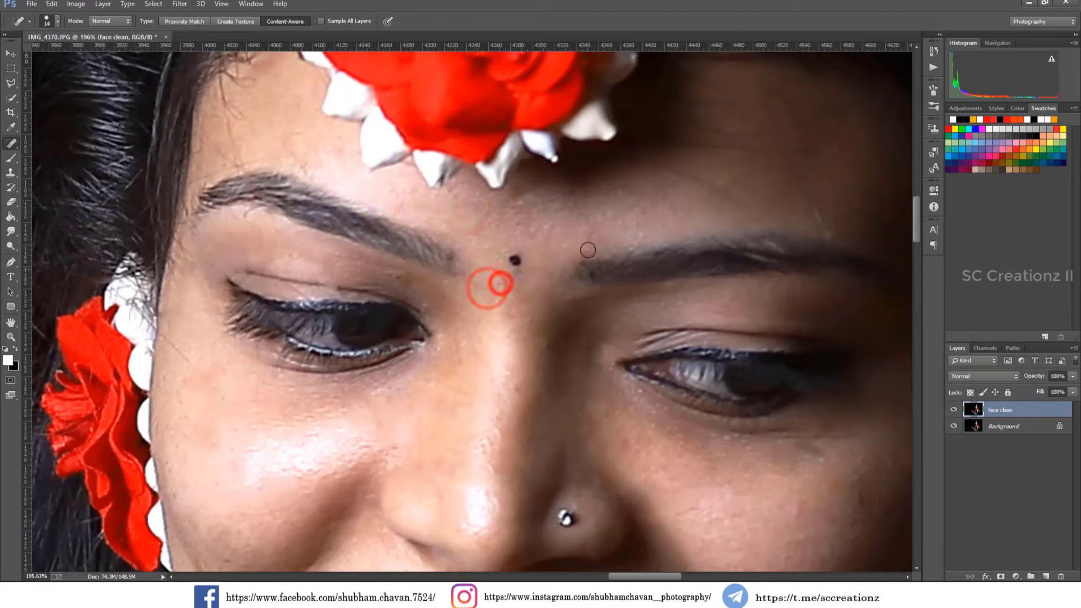
Set the healing brush size to 29 px and heal the stray hairs and marks on the shaded forehead above the eyebrow
right_click(705, 203)
click(642, 197)
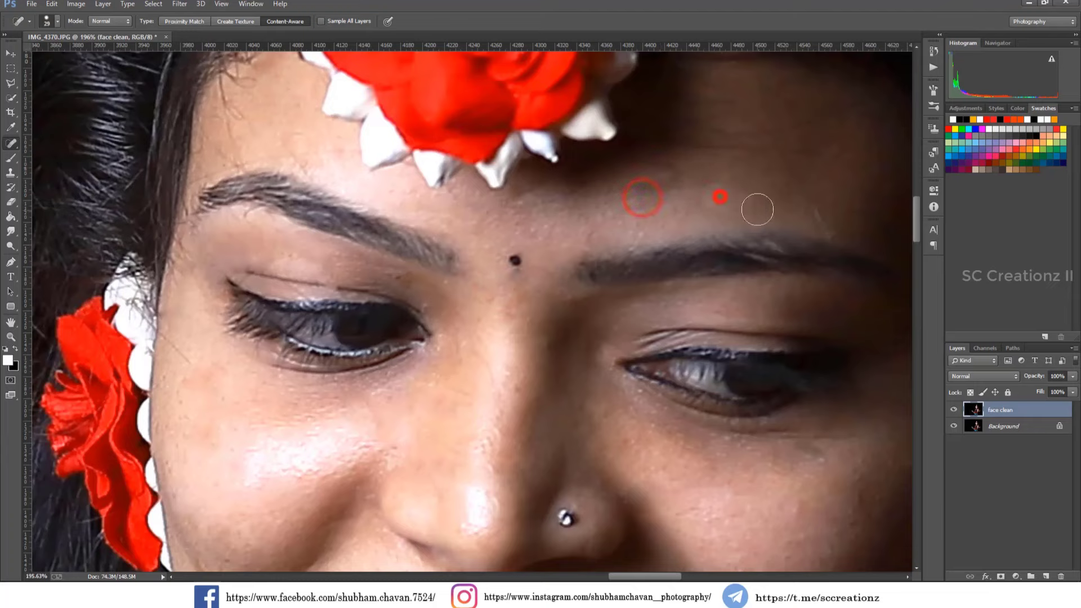
click(804, 215)
click(836, 227)
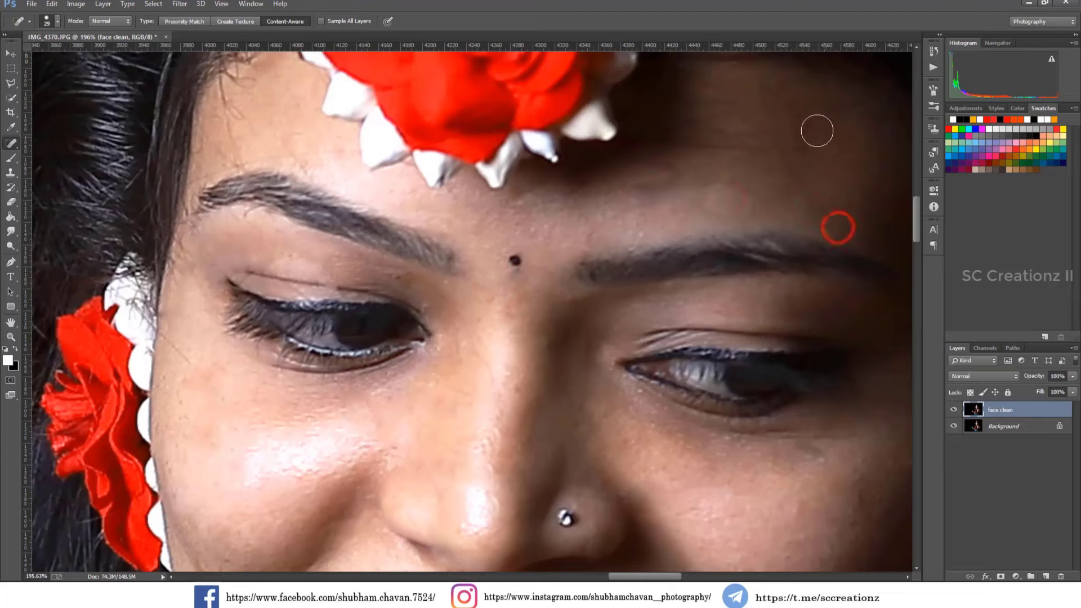
mouse_move(802, 135)
mouse_down()
mouse_move(774, 147)
mouse_move(811, 194)
mouse_move(763, 174)
mouse_up()
Heal the marks on the shaded cheek below the eye and above the nearby mouth corner
scroll(775, 163, down, 2)
scroll(789, 188, up, 2)
scroll(476, 235, down, 3)
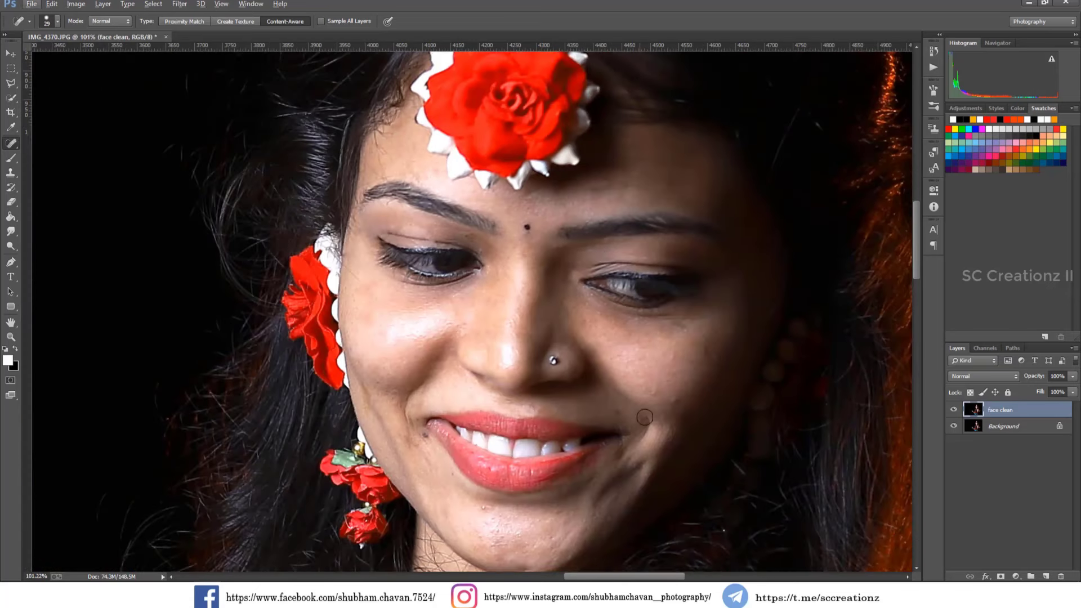
scroll(706, 376, up, 3)
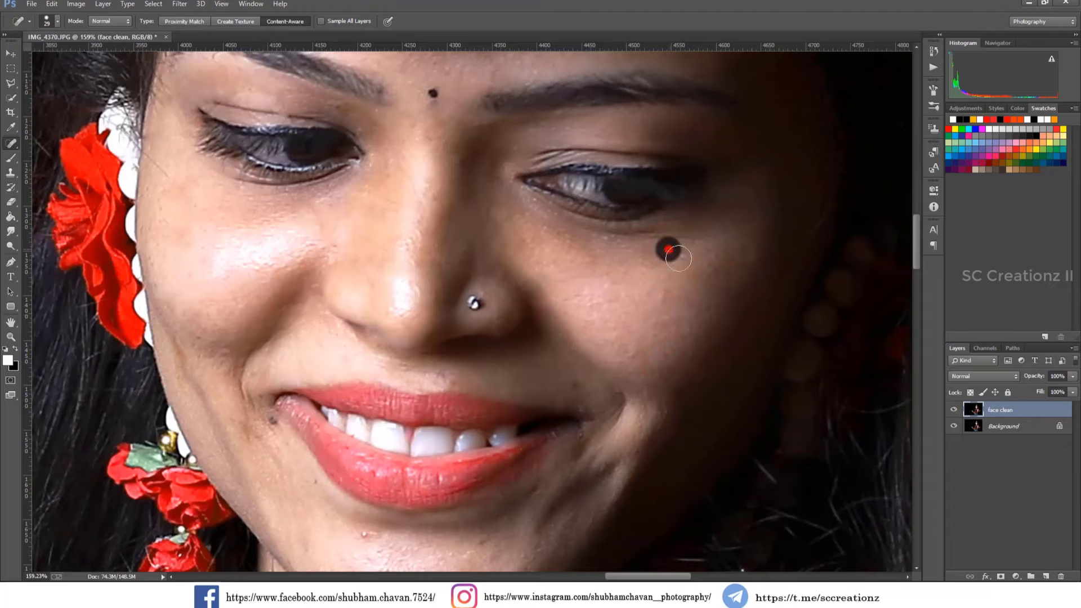
drag(691, 357, 691, 356)
scroll(619, 349, down, 2)
click(577, 342)
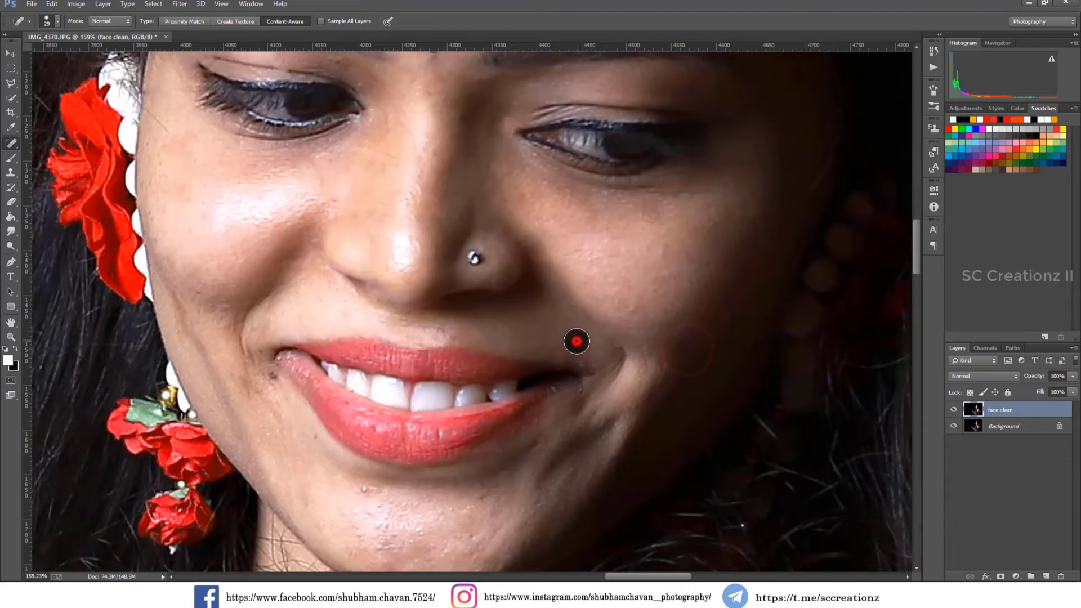
Heal the spot beside the bright-side mouth corner and the blemishes on the middle of the chin
scroll(569, 333, down, 1)
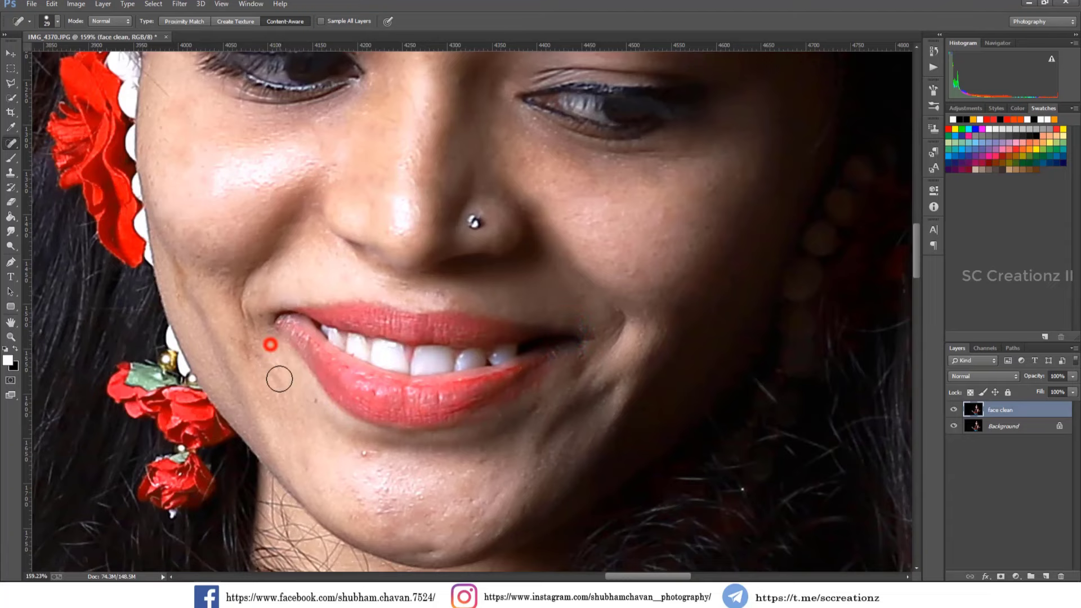
click(366, 459)
scroll(366, 450, down, 1)
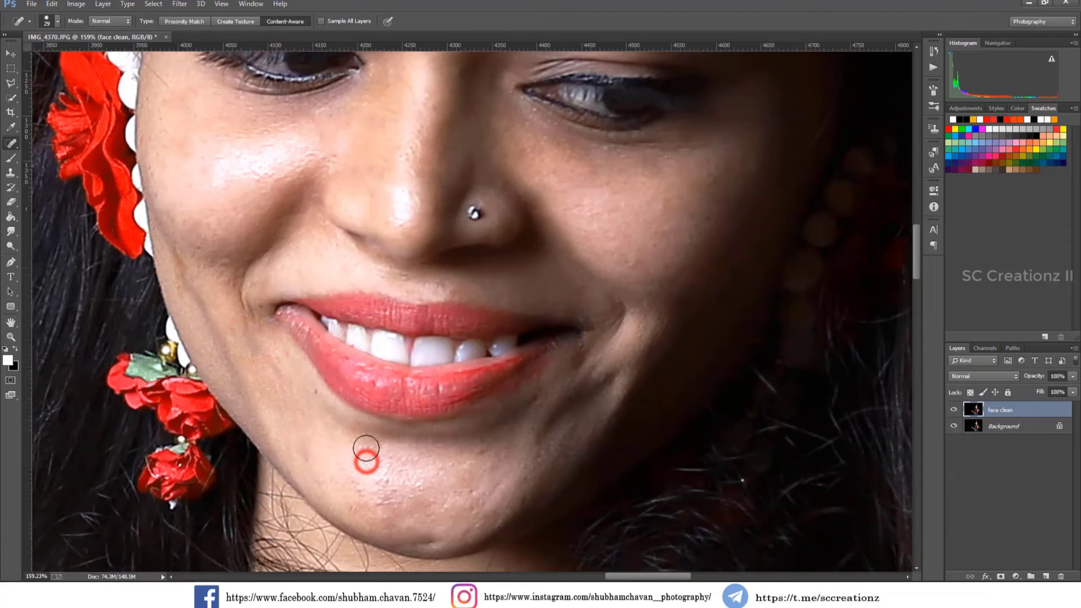
scroll(366, 450, down, 2)
click(360, 464)
click(384, 461)
click(372, 481)
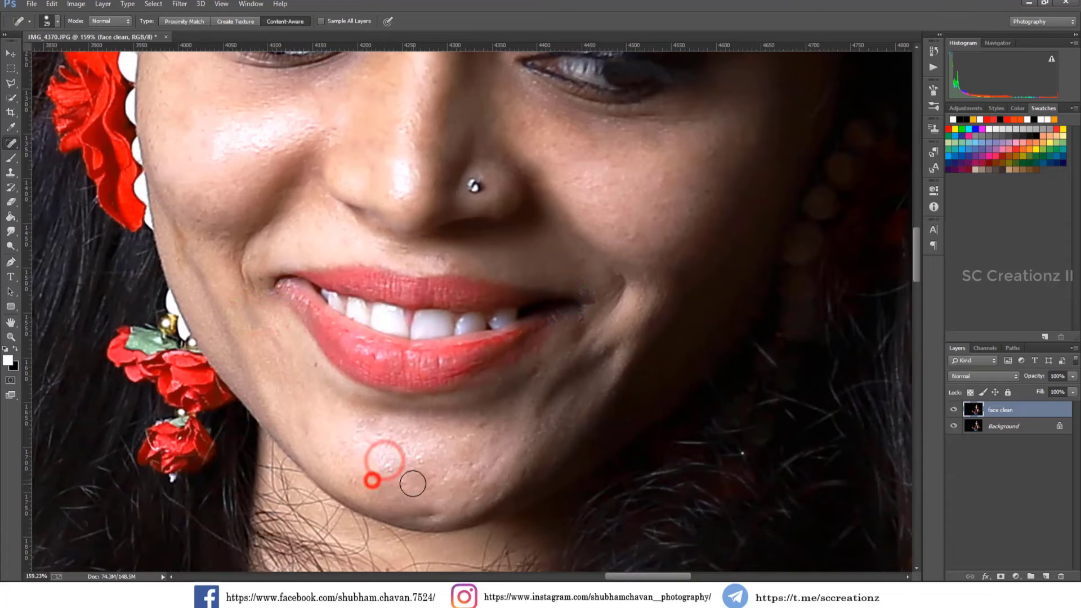
click(391, 471)
Heal the remaining marks on the upper chin, the bright-side jaw and the skin beside the lower lip
click(357, 432)
click(375, 433)
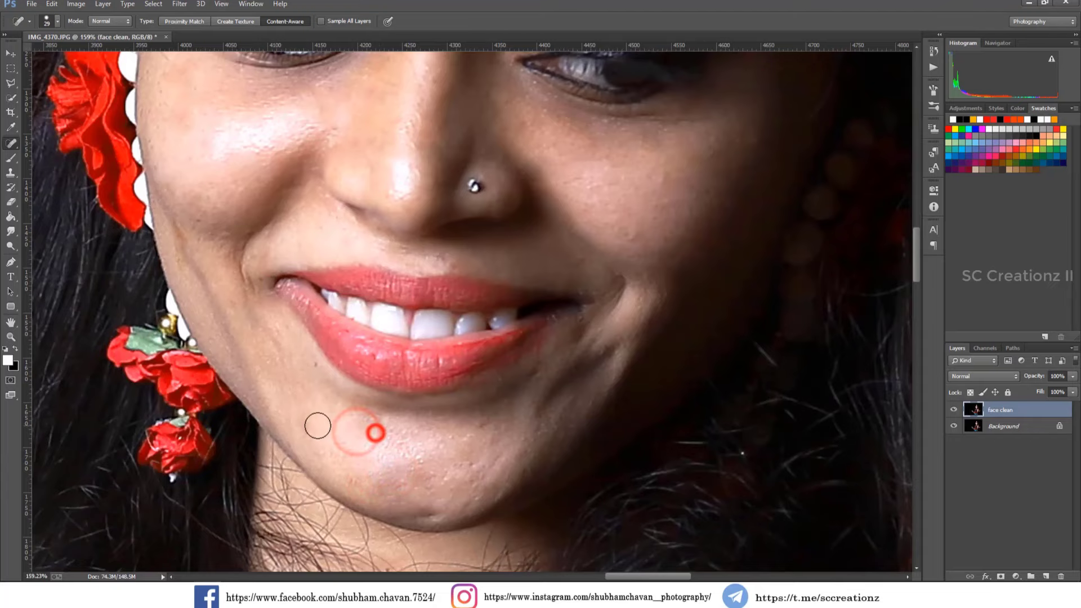
click(317, 427)
click(316, 446)
click(309, 360)
scroll(450, 411, up, 1)
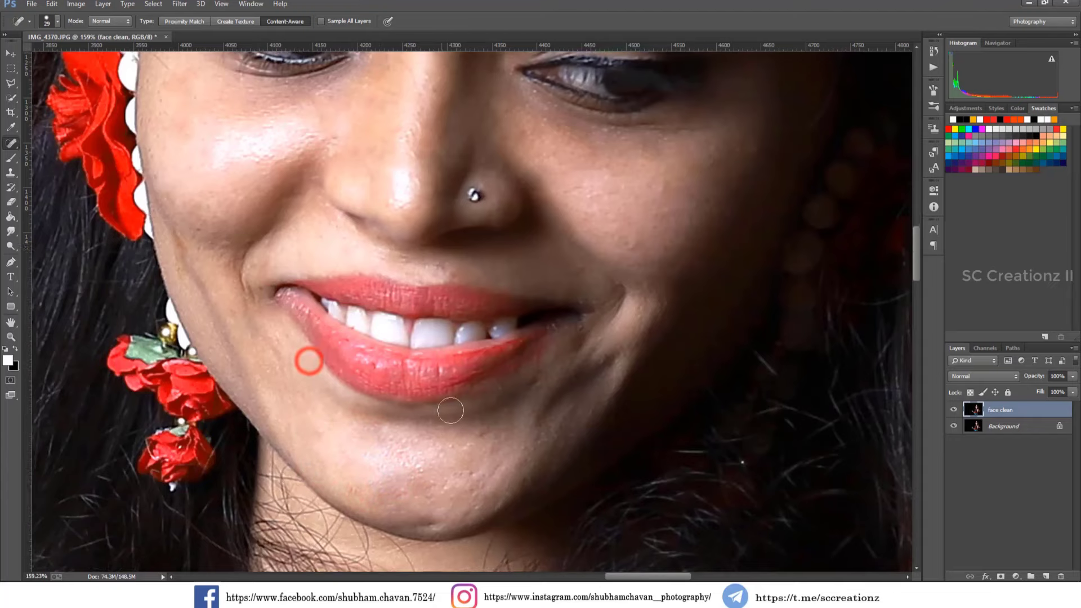
Heal the blemishes along the nose bridge, reducing the healing brush size to 16 px for the finer spots
scroll(450, 411, up, 10)
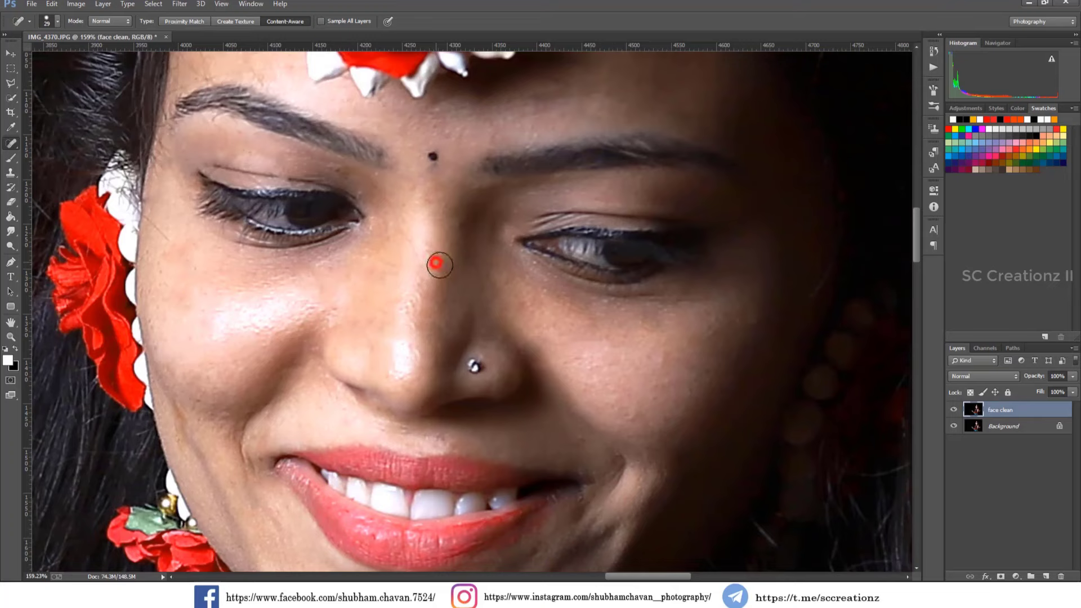
click(411, 243)
scroll(407, 293, up, 1)
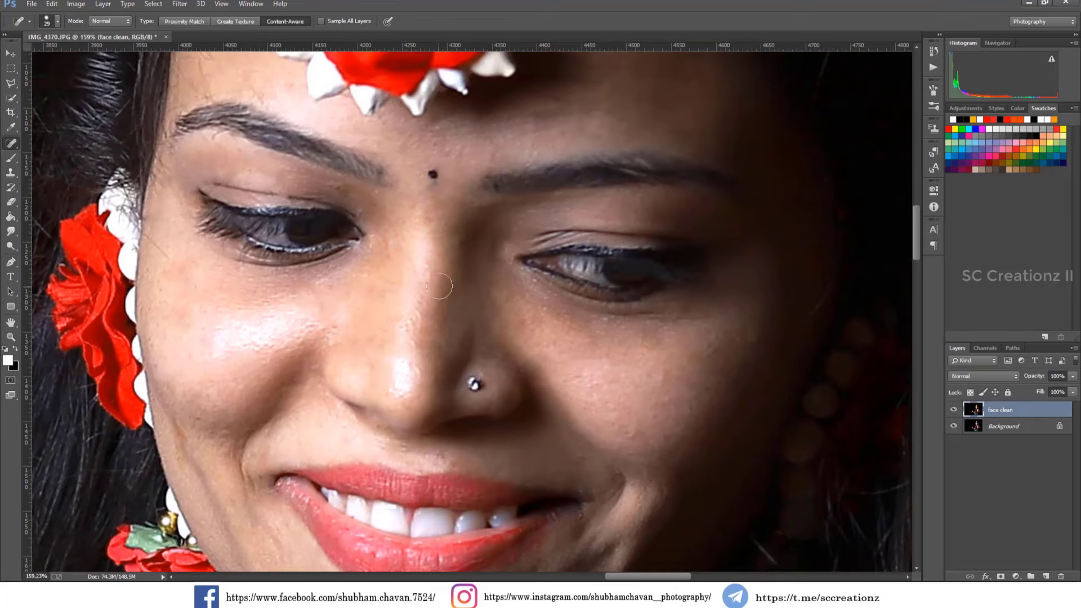
right_click(462, 312)
click(402, 254)
click(396, 287)
Heal the stray hairs at the bright-side temple and the skin just beneath the eyebrow's arch
click(150, 241)
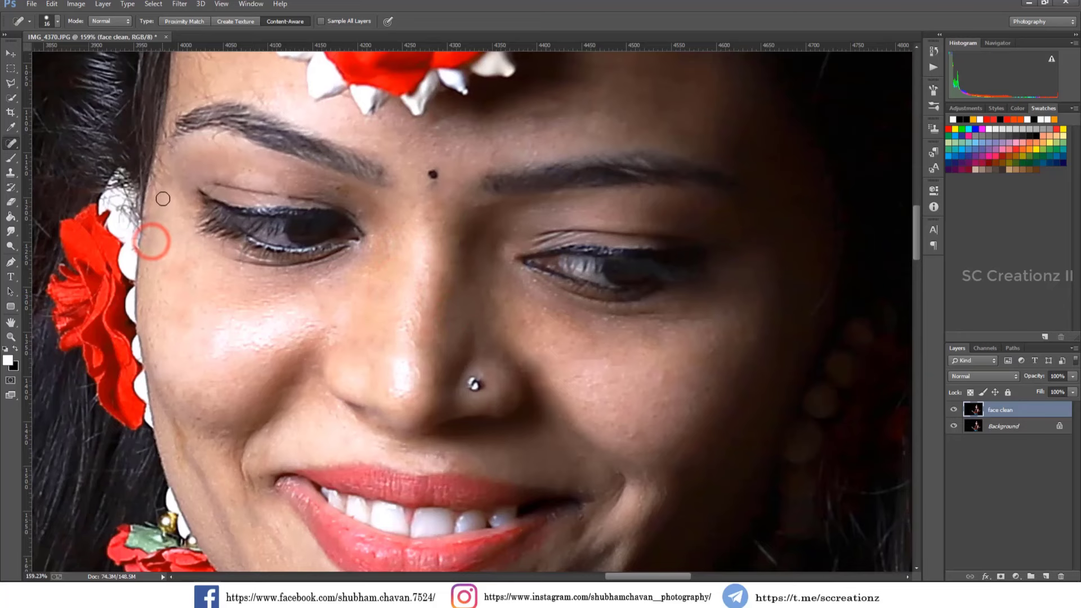
scroll(250, 297, down, 1)
scroll(280, 289, up, 1)
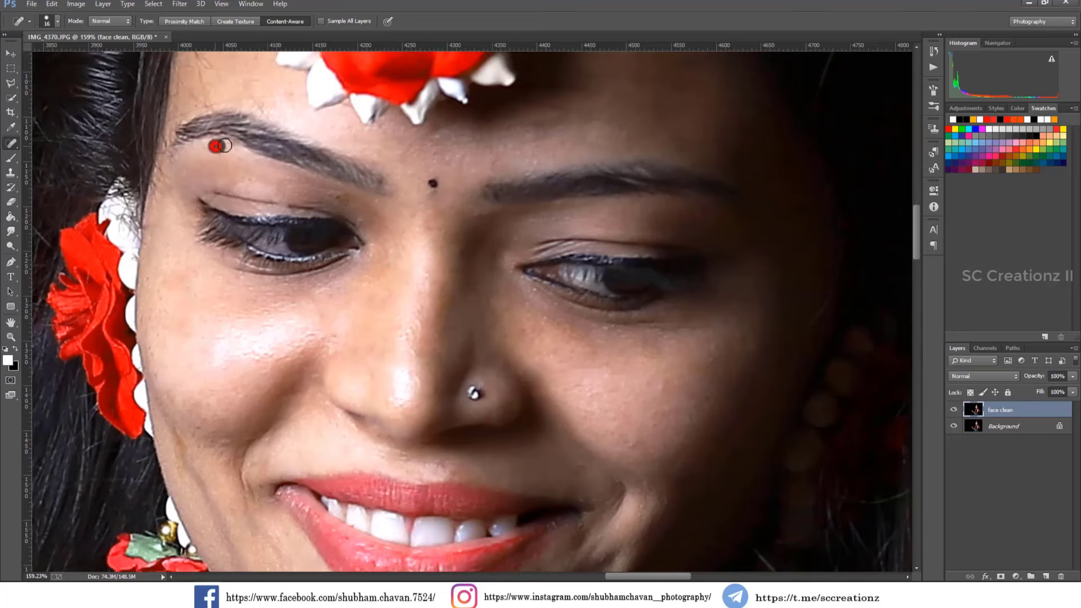
Heal the leftover spots on the shaded side of the chin below the lower lip
scroll(414, 219, down, 6)
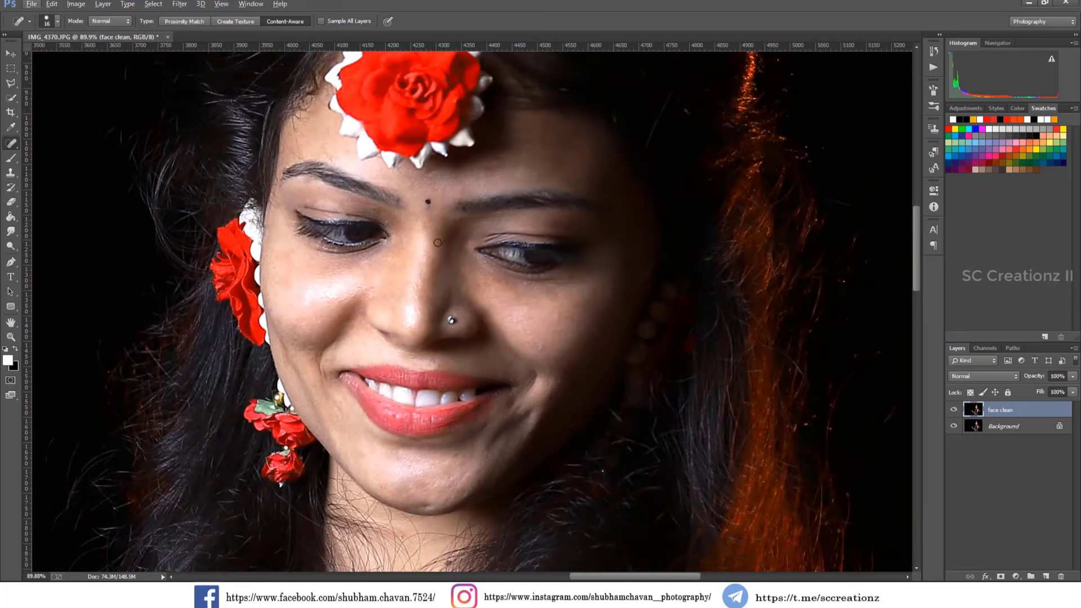
scroll(448, 252, up, 1)
scroll(454, 265, down, 4)
scroll(493, 423, up, 4)
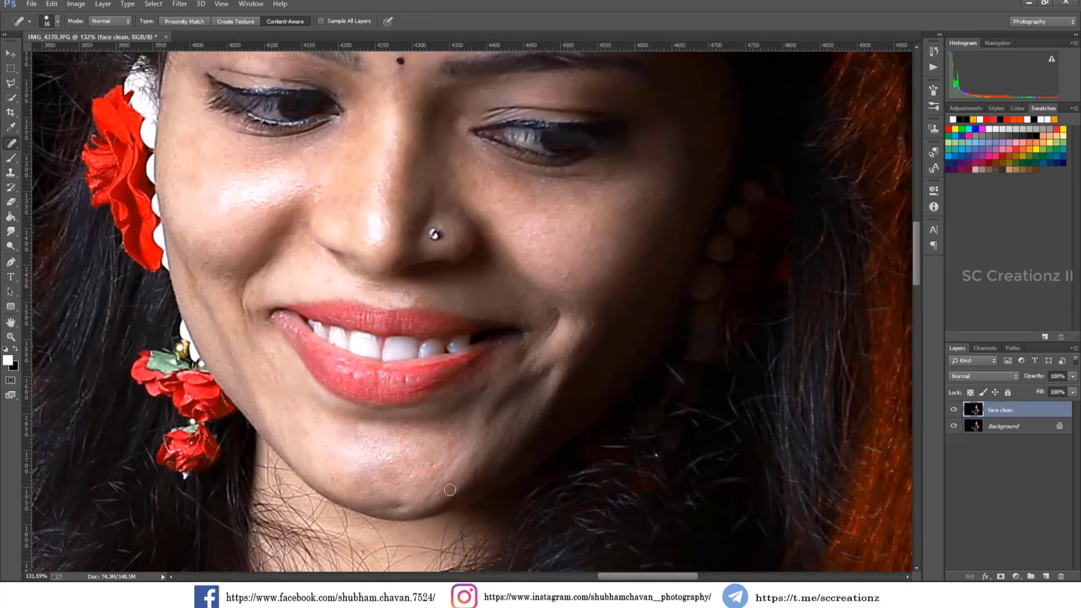
Compare the face before and after healing by toggling the visibility of the "face clean" layer
scroll(450, 476, down, 6)
scroll(528, 406, down, 2)
scroll(546, 330, up, 2)
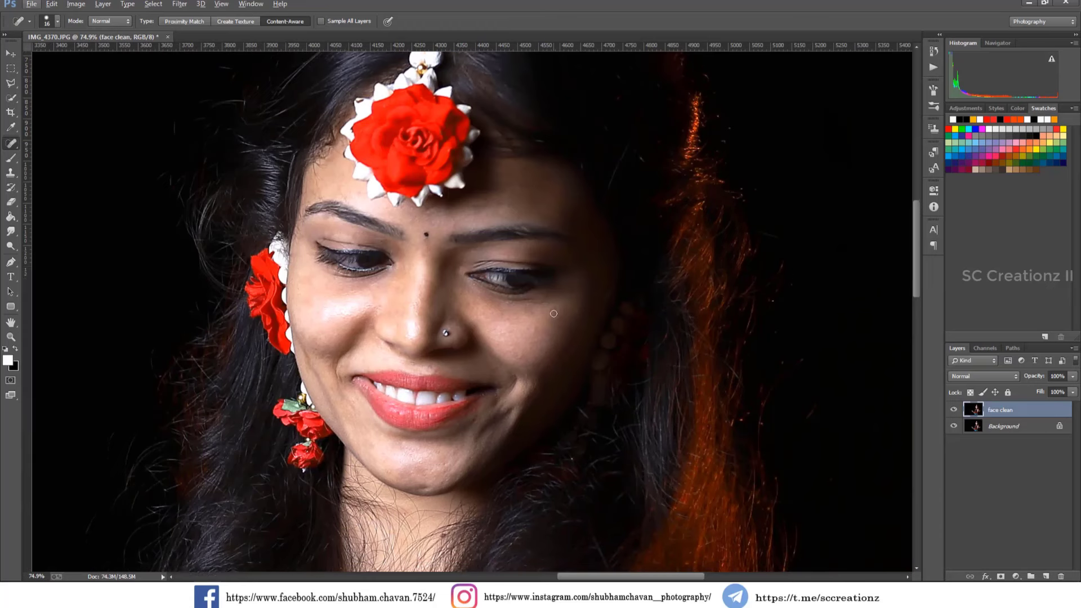
click(954, 410)
click(954, 411)
scroll(573, 395, up, 3)
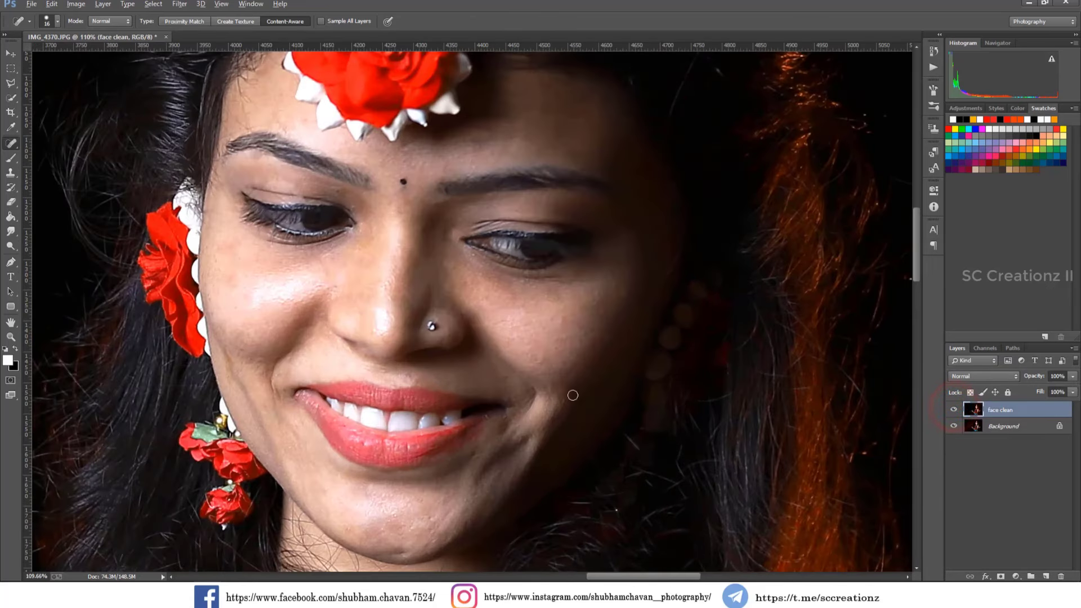
click(950, 410)
click(950, 411)
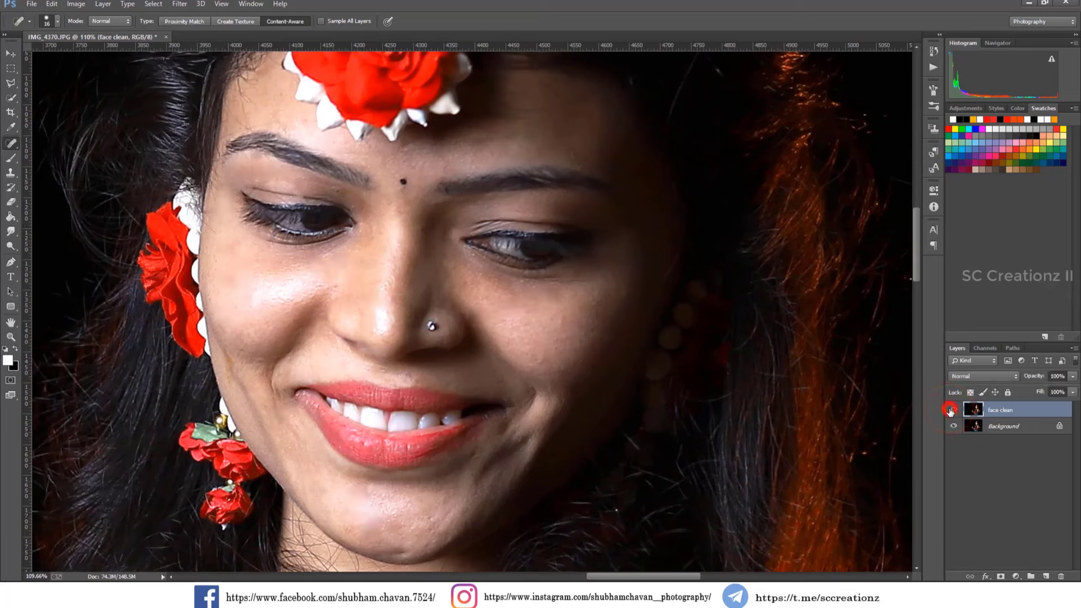
Duplicate the "face clean" layer as "face clean copy"
right_click(1046, 416)
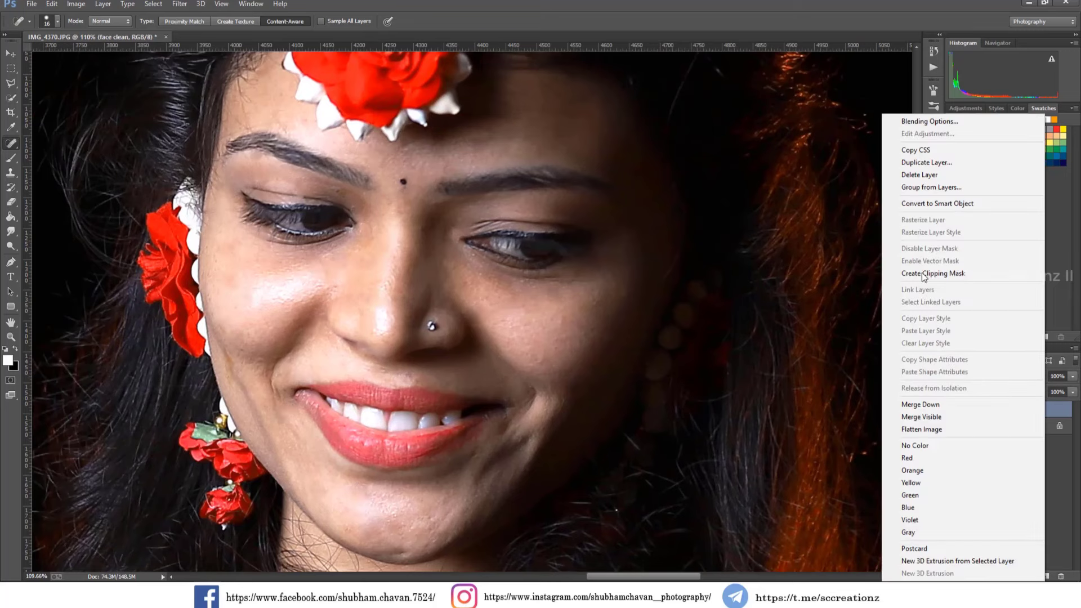
click(918, 163)
click(471, 122)
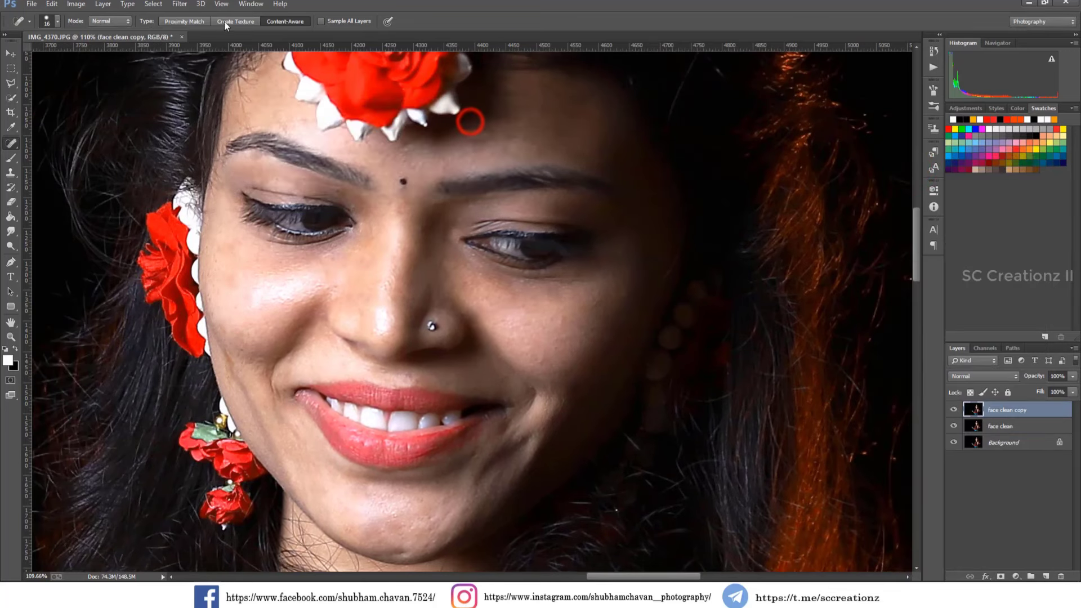
Open the Imagenomic Portraiture filter on the "face clean copy" layer and enlarge its window
click(180, 5)
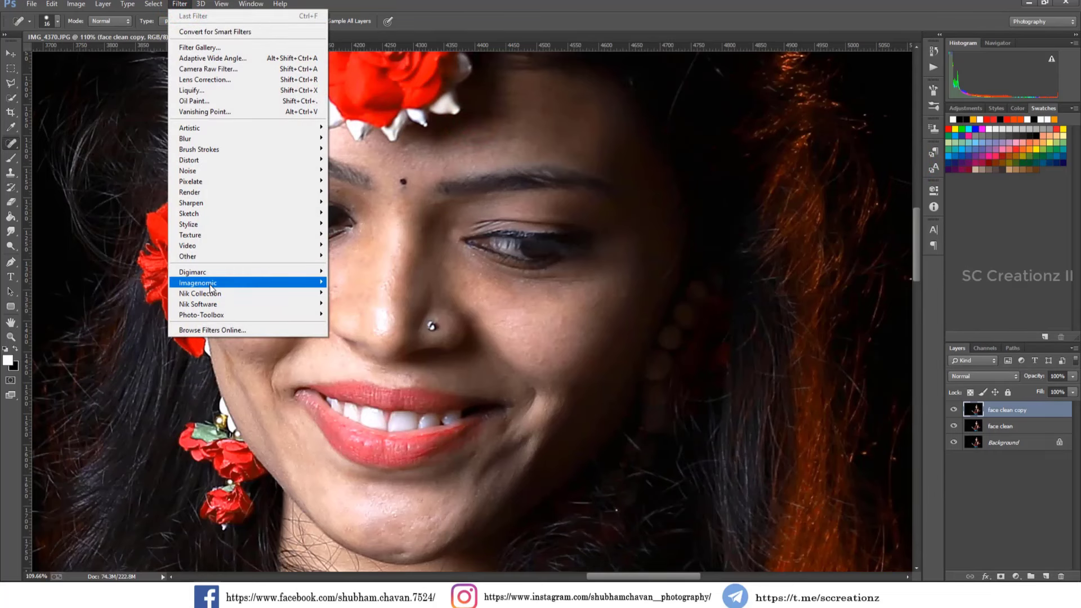
mouse_move(276, 289)
click(359, 292)
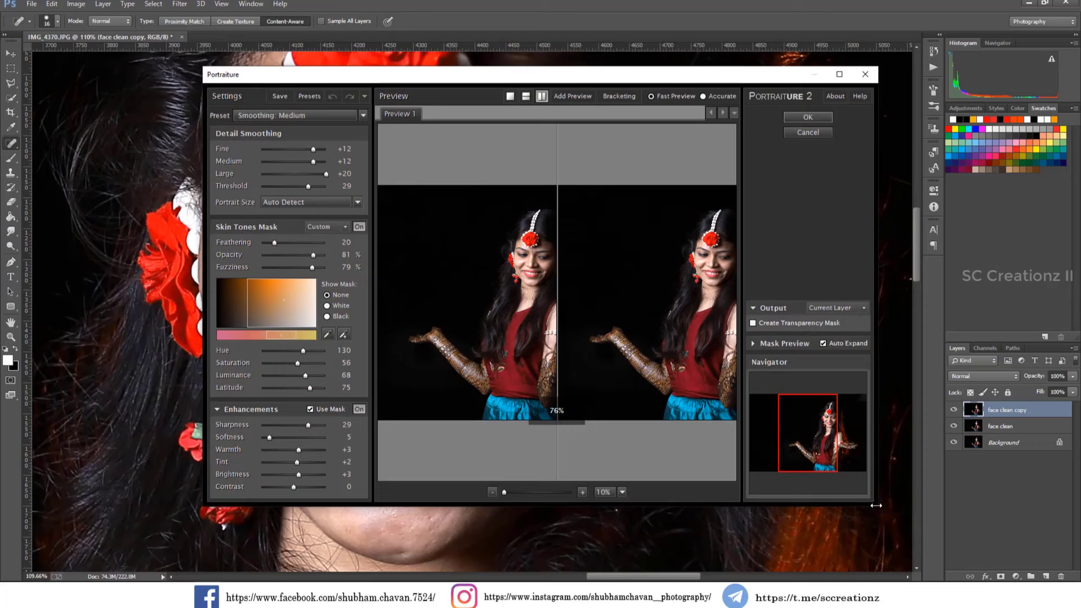
drag(876, 505, 1032, 579)
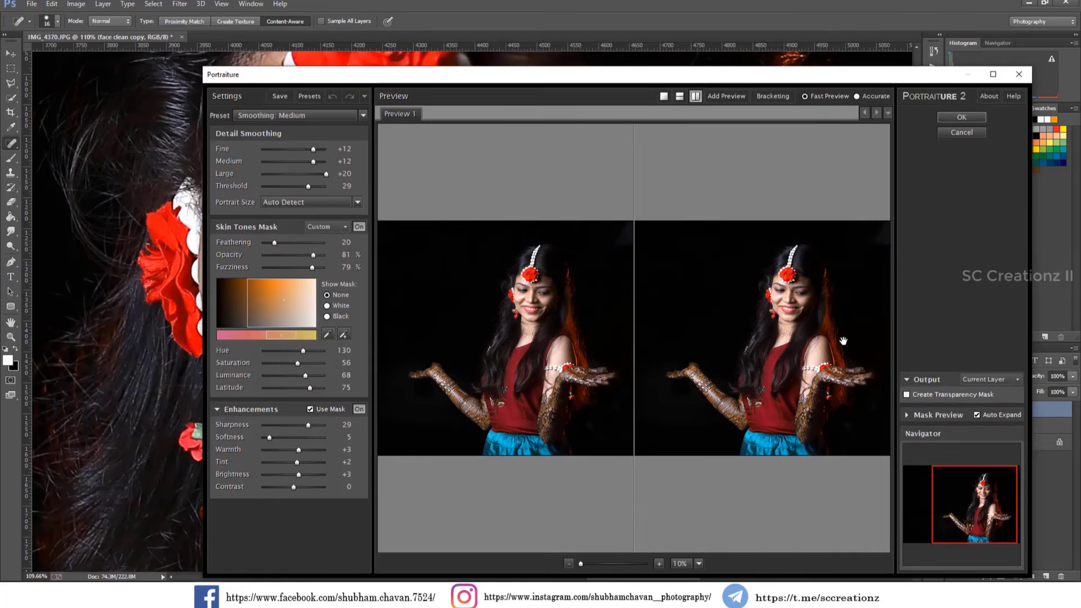
Set the Skin Tones Mask luminance to 54 and latitude to 100, judging the result on the face
drag(844, 340, 816, 341)
scroll(794, 278, up, 3)
scroll(794, 278, up, 5)
drag(818, 272, 816, 300)
scroll(809, 304, down, 1)
scroll(810, 304, down, 2)
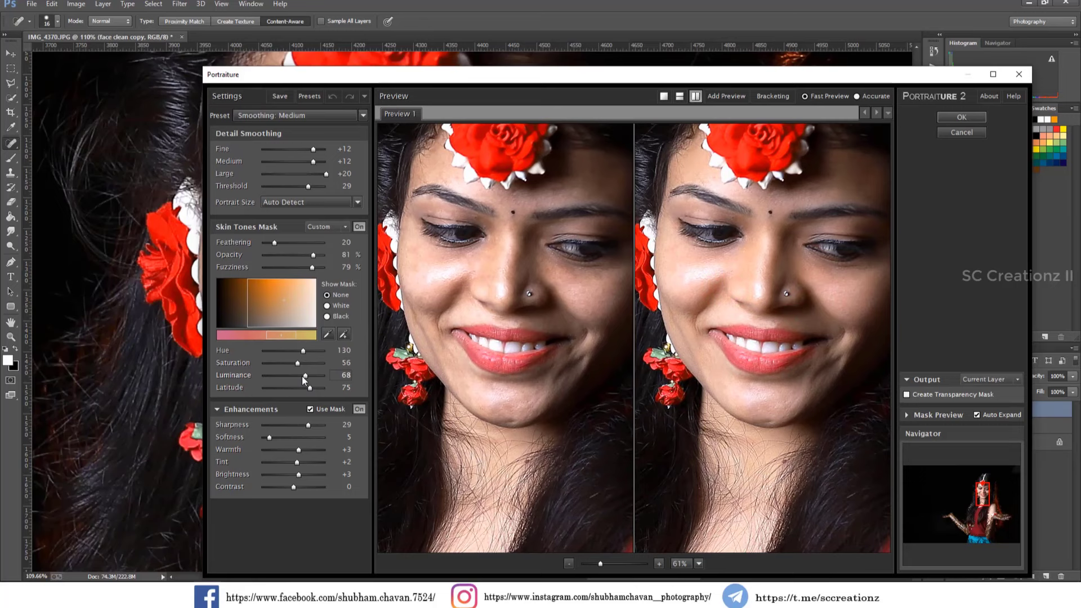
drag(303, 377, 329, 390)
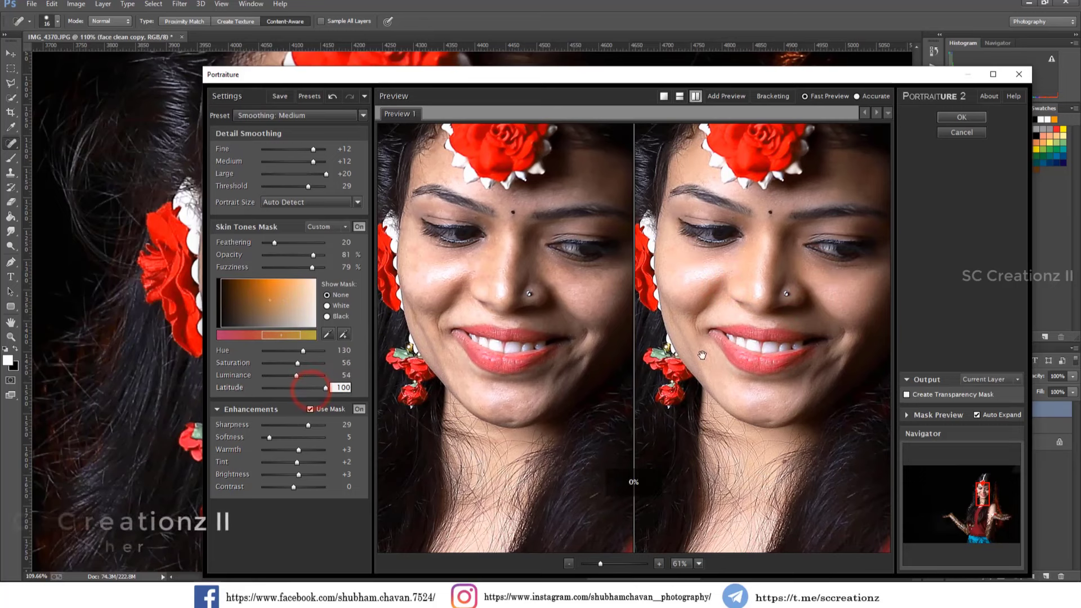
Sample the skin tone on both cheeks for the Skin Tones Mask and apply the Portraiture filter
click(820, 316)
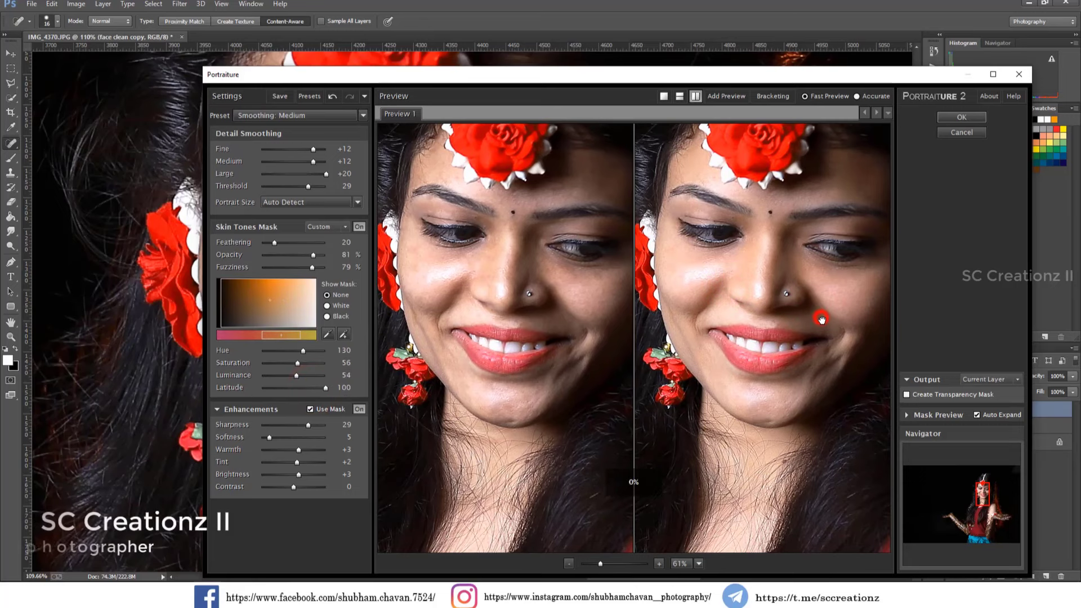
click(344, 335)
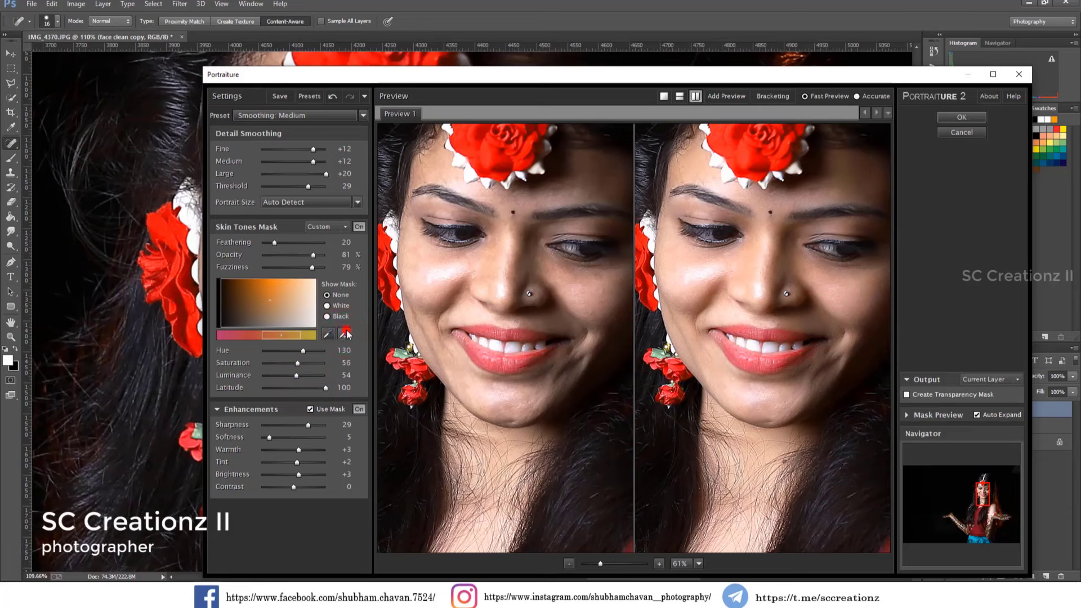
click(704, 296)
click(846, 297)
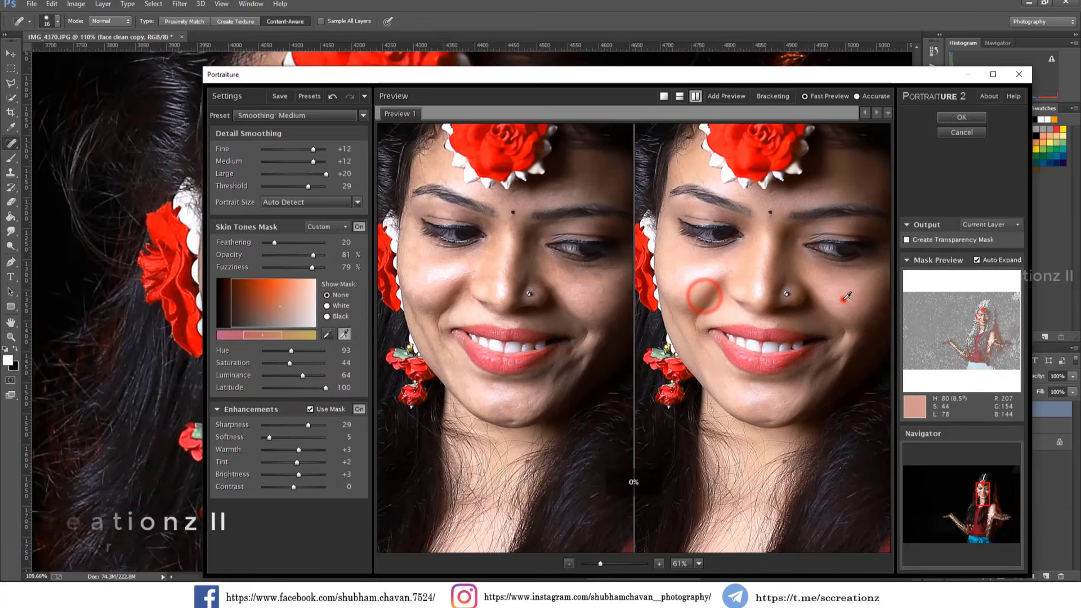
click(705, 291)
click(964, 118)
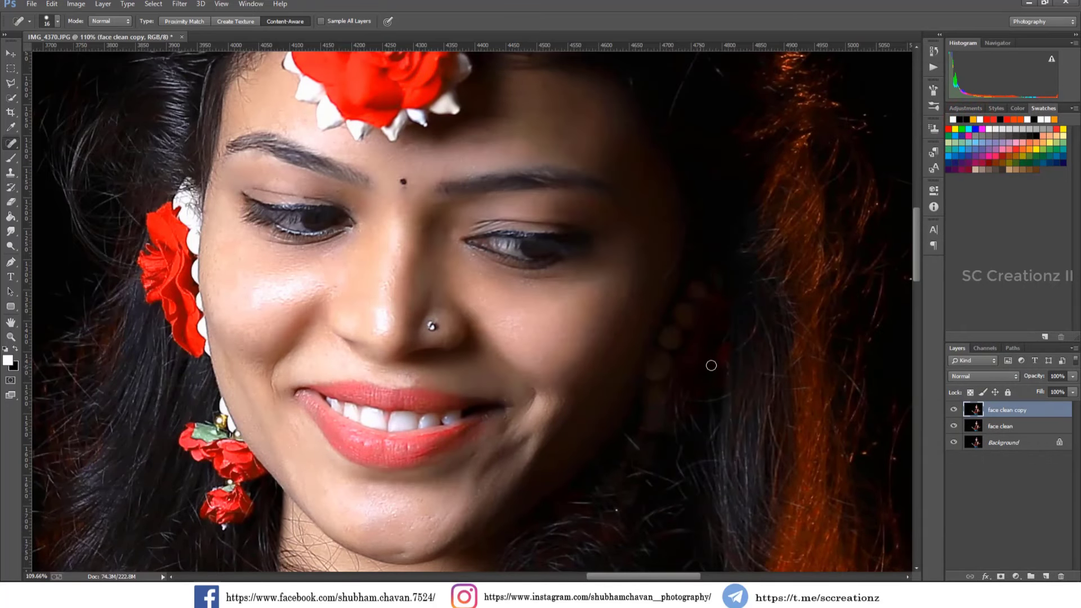
Erase the smoothing over the eyes, eyebrows and lips on the "face clean copy" layer with a larger Eraser brush
click(19, 201)
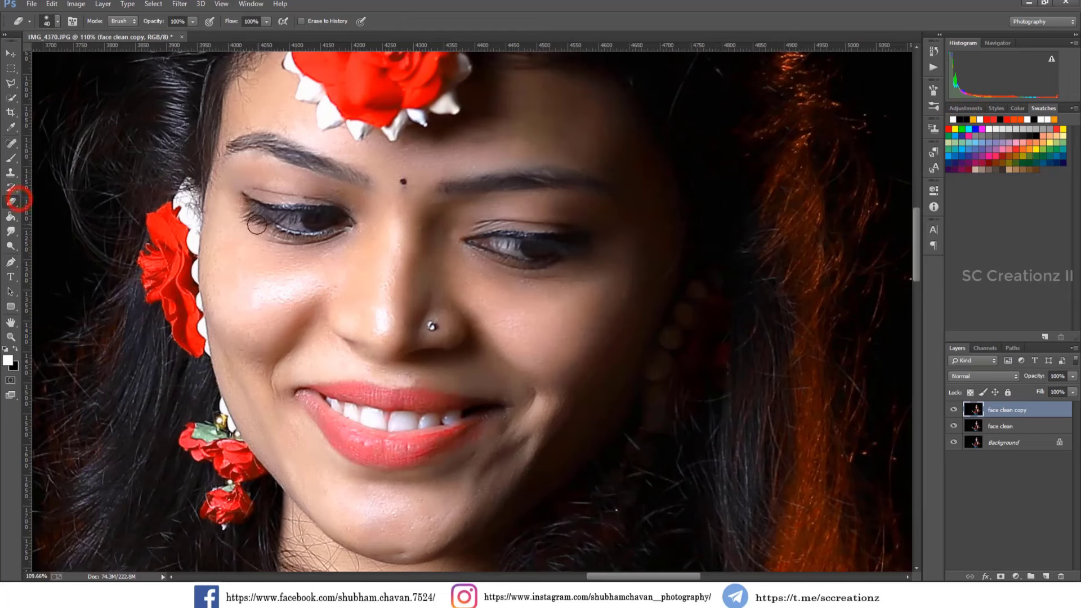
right_click(377, 236)
click(330, 223)
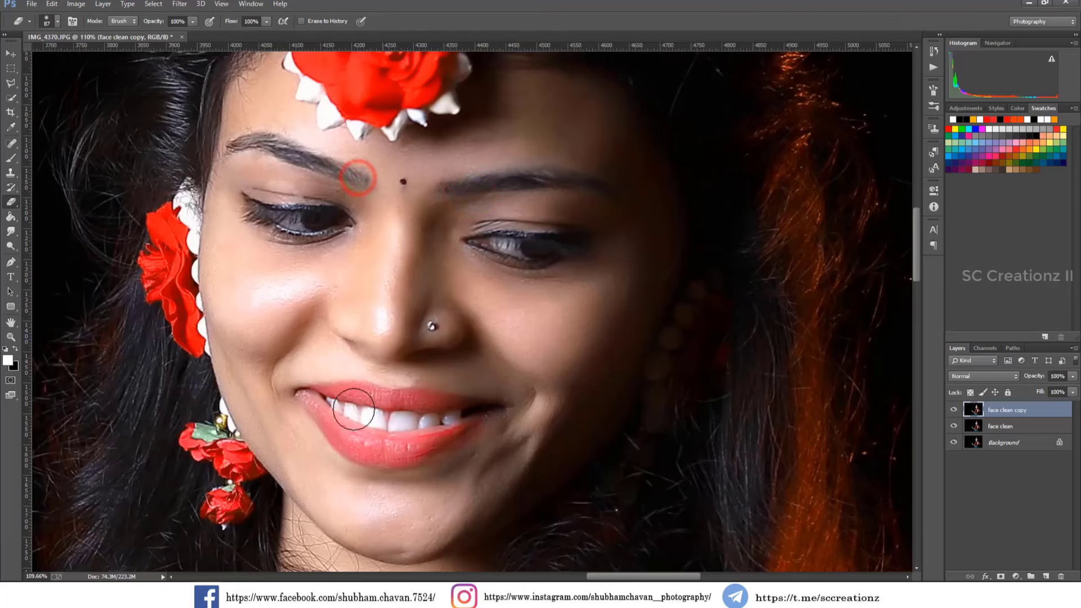
scroll(441, 375, down, 3)
scroll(440, 375, down, 10)
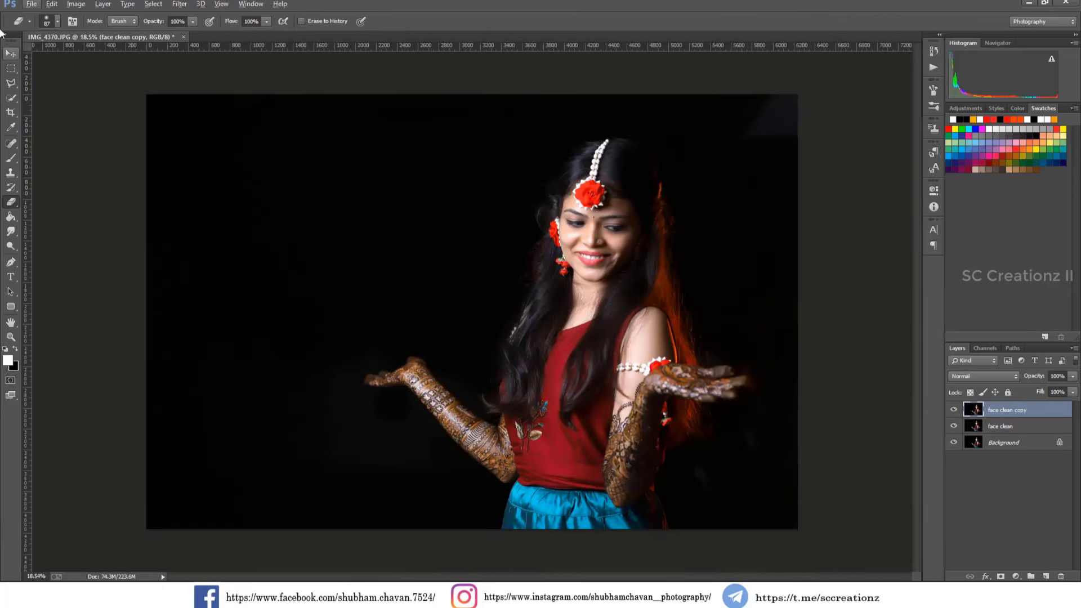
Merge the "face clean copy" layer down into "face clean"
click(10, 53)
scroll(470, 318, up, 1)
right_click(1022, 414)
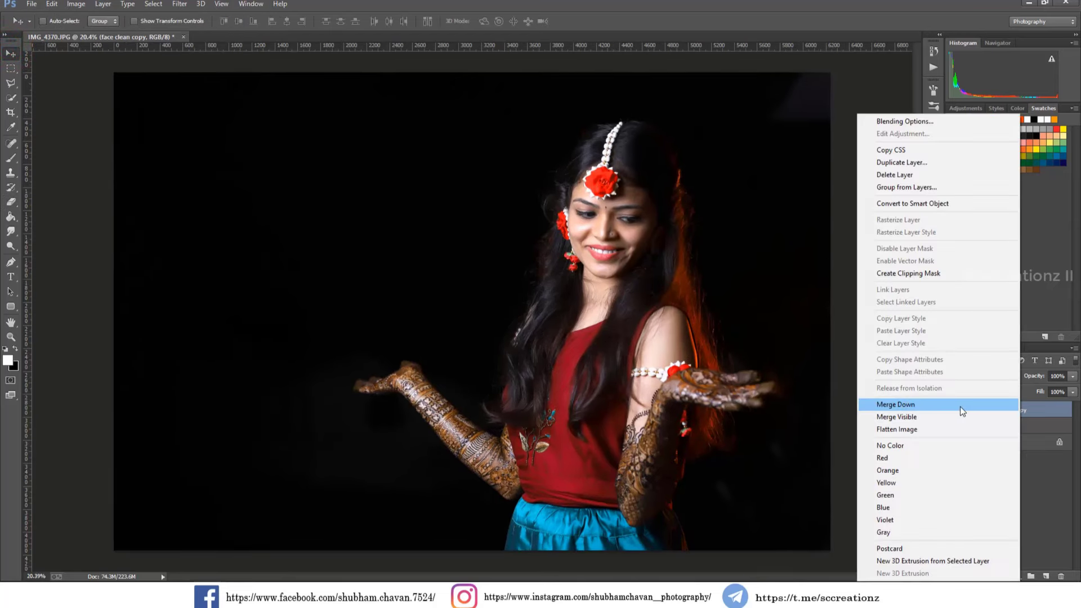
click(941, 403)
Duplicate the "face clean" layer as "color grading"
right_click(1026, 410)
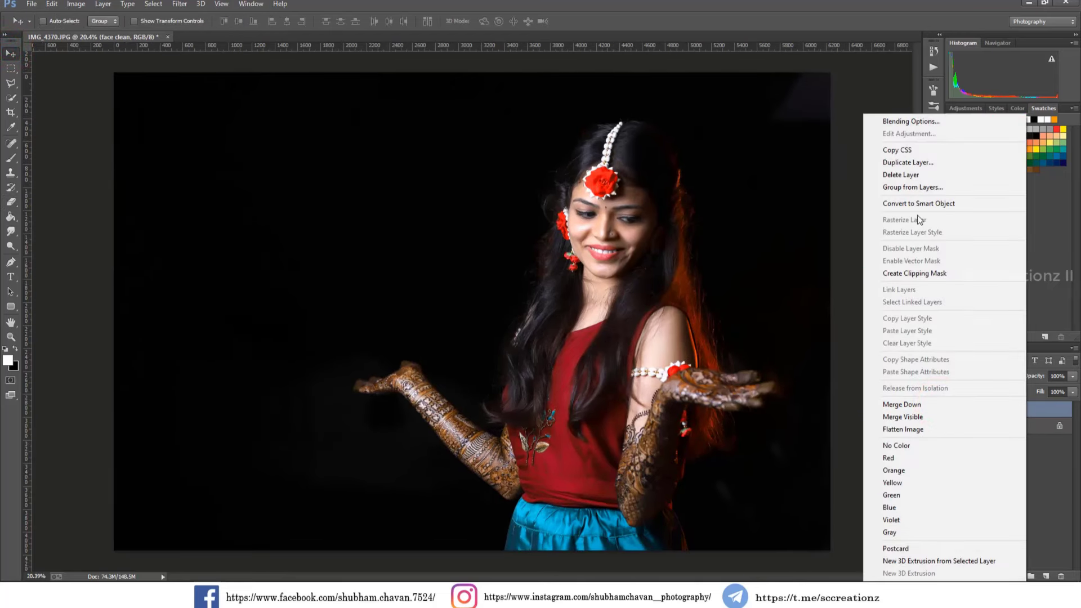
click(907, 163)
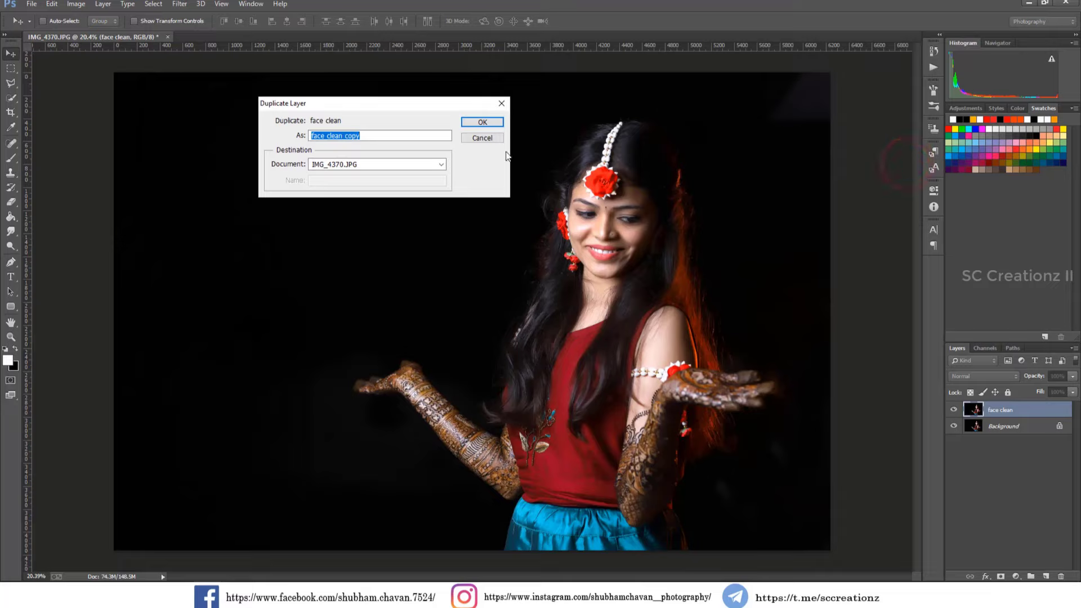
text(color grading)
key(Return)
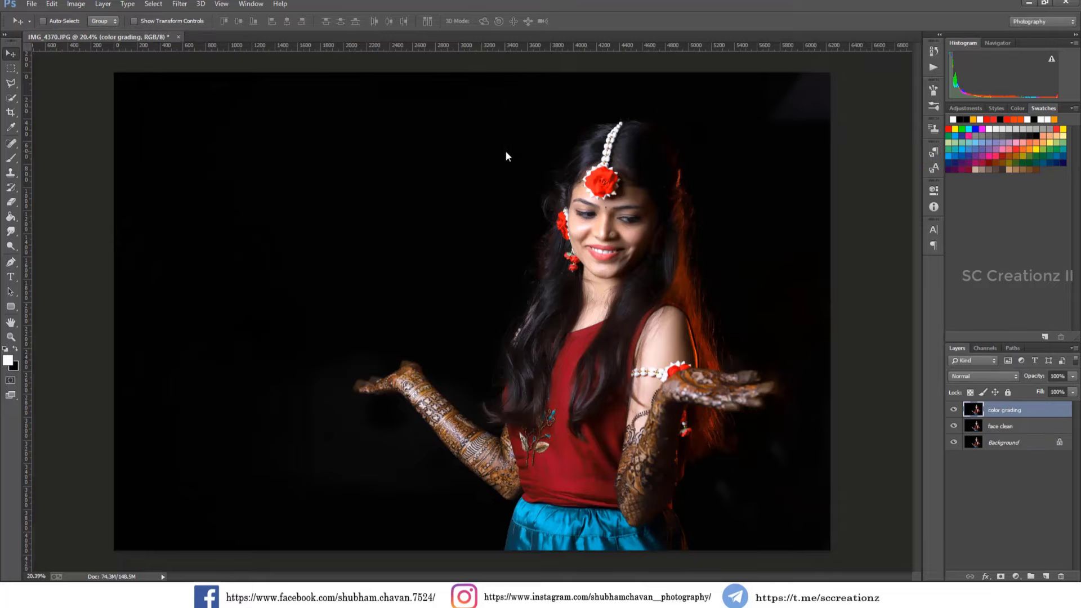
Add a Selective Color adjustment layer and set Reds to Cyan -31, Magenta +6, Yellow +15 and Black +23
click(1016, 576)
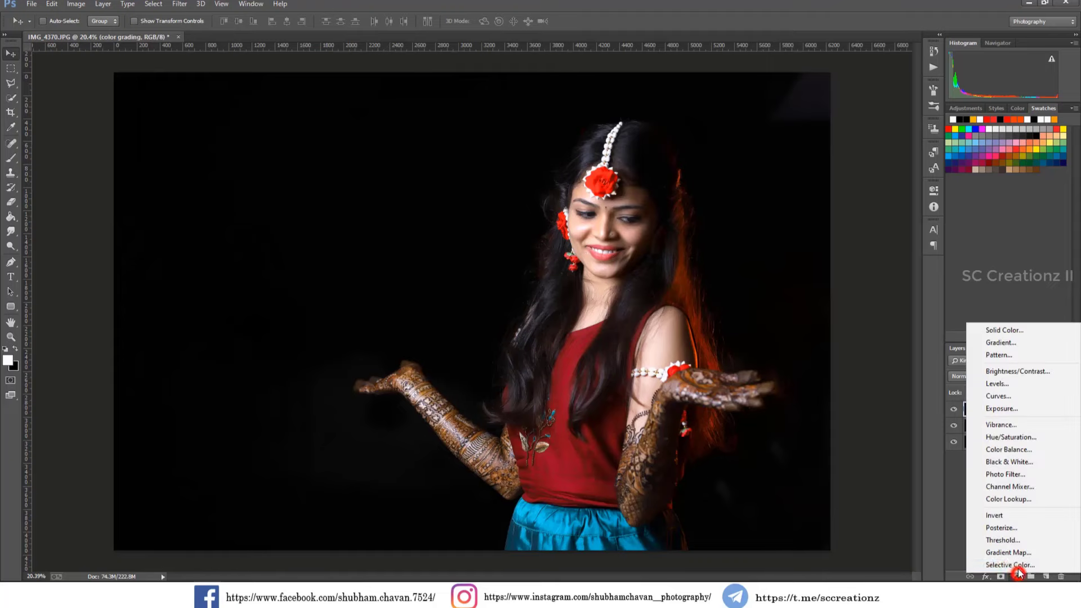
click(1009, 565)
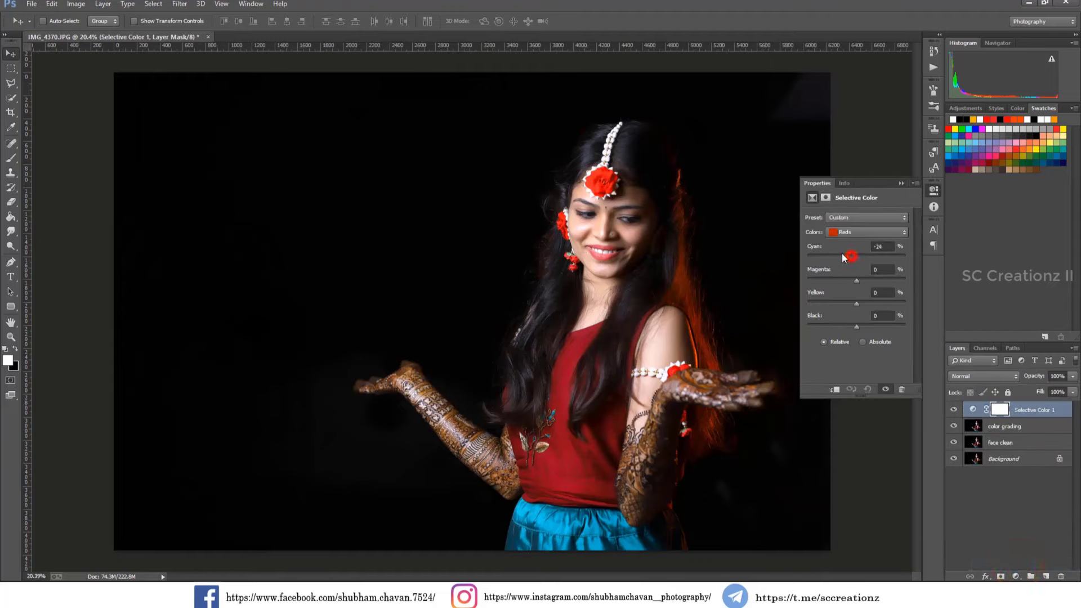
drag(842, 254, 868, 326)
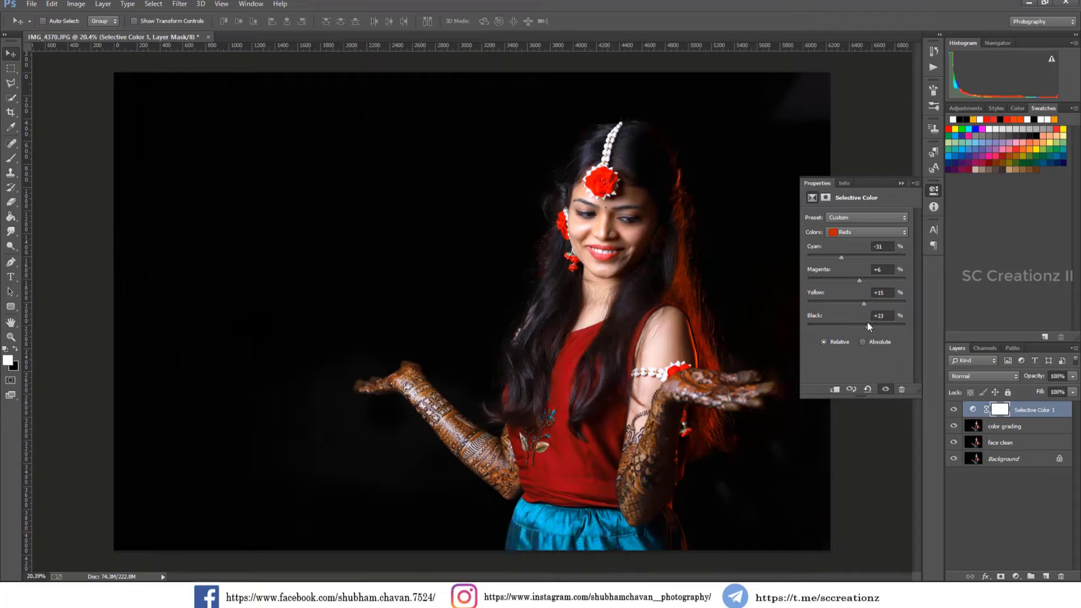
Set the Selective Color Cyans to Cyan +18, Magenta +33, Yellow +8 and Black +5
click(853, 231)
click(852, 271)
mouse_move(853, 323)
mouse_down()
mouse_move(823, 323)
mouse_move(877, 326)
mouse_move(859, 324)
mouse_up()
drag(857, 280, 873, 263)
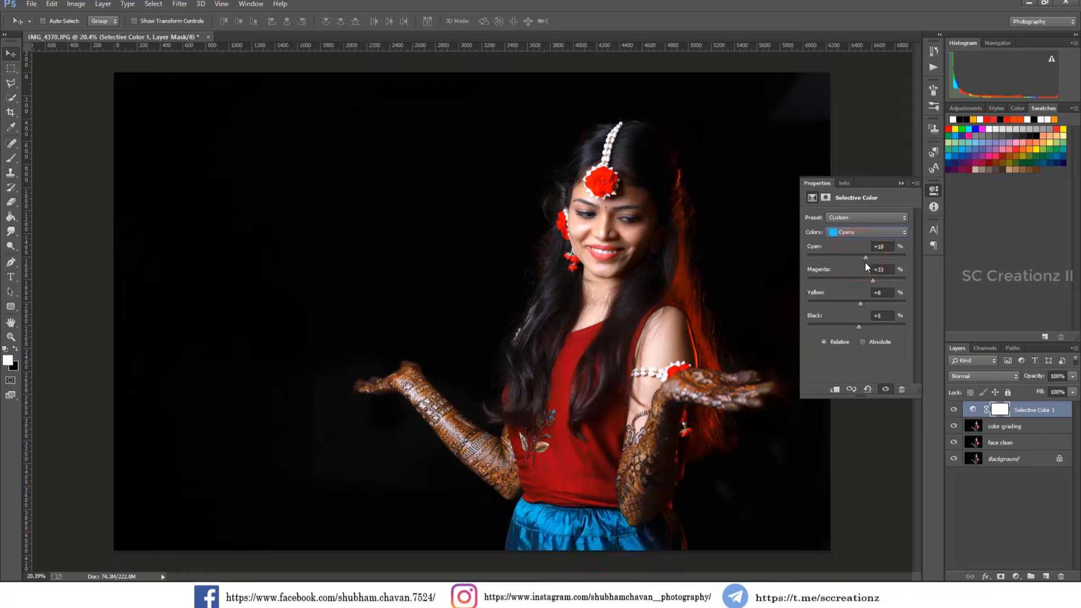
Set the Selective Color Blacks to Cyan +3, Magenta +8, Yellow +8 and Black +5, and collapse the adjustment's settings
click(857, 231)
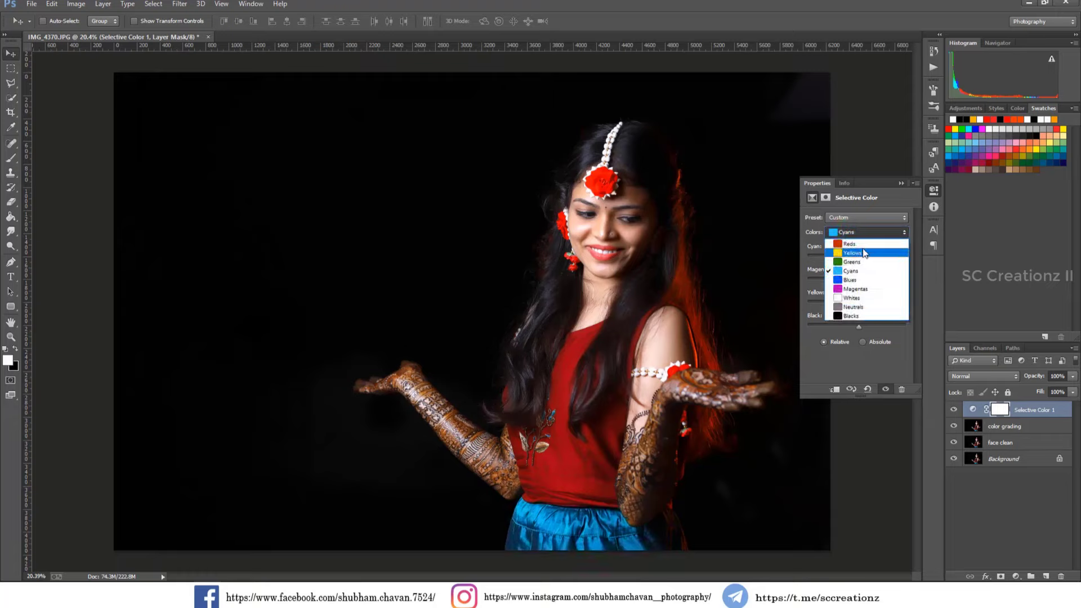
click(851, 316)
drag(857, 325, 858, 264)
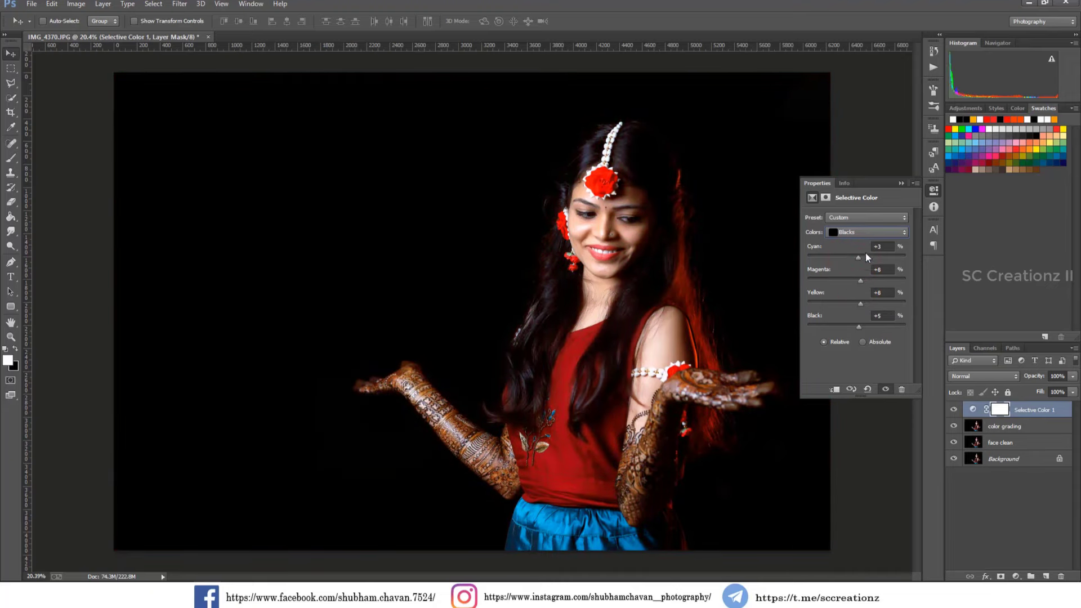
click(901, 183)
Compare the portrait with and without the Selective Color adjustment by toggling its layer visibility
click(953, 410)
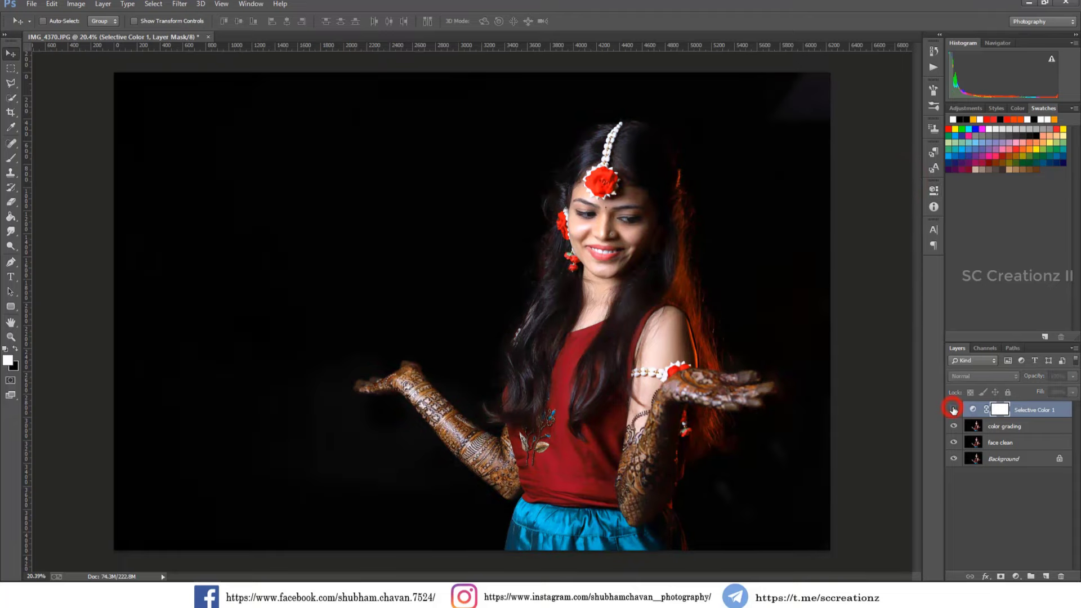
click(953, 410)
click(953, 410)
click(954, 410)
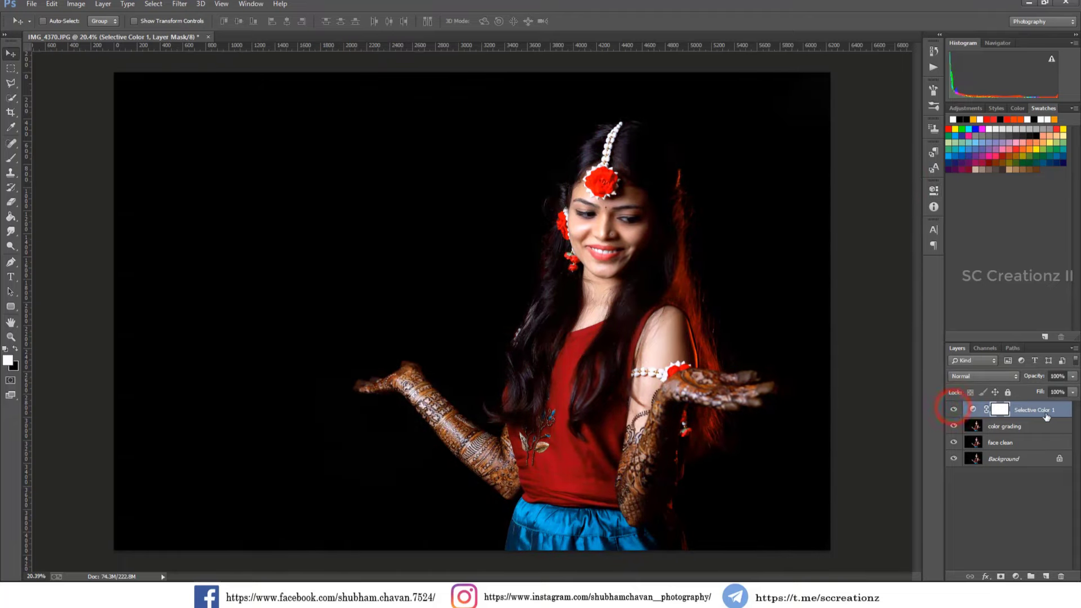
Merge the Selective Color layer down into "color grading" and open the Camera Raw filter on it
right_click(958, 410)
click(937, 405)
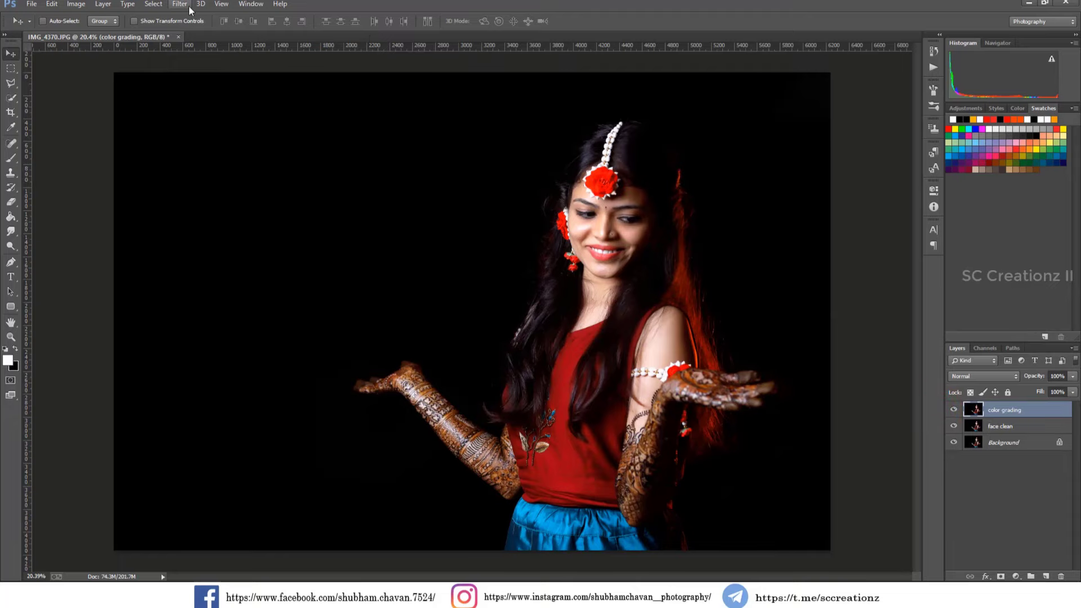
click(183, 4)
click(232, 70)
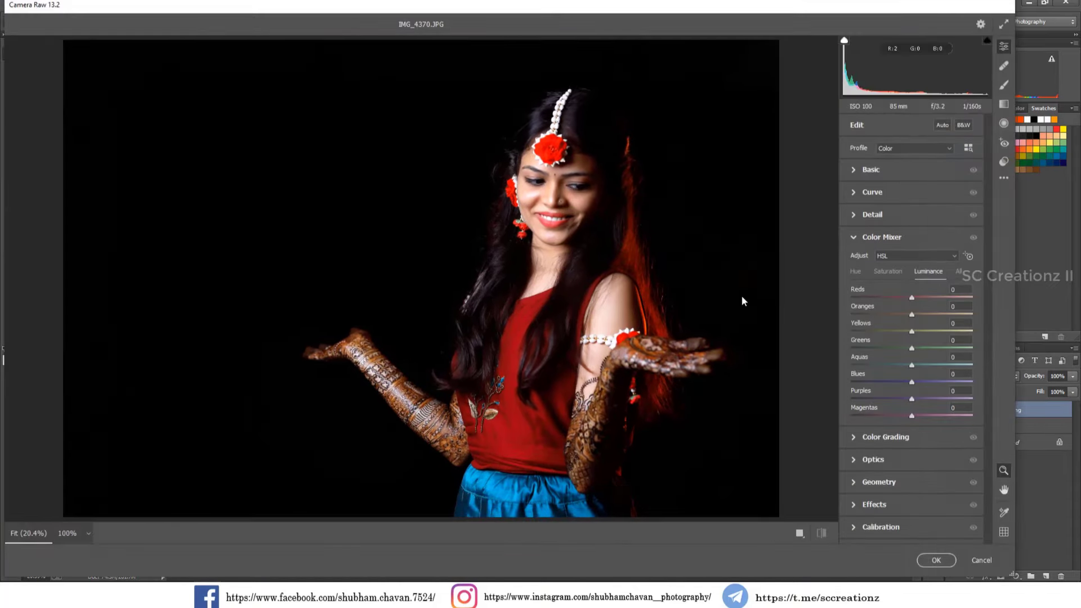
Set the Basic white balance to temperature -2 and tint +5
click(855, 170)
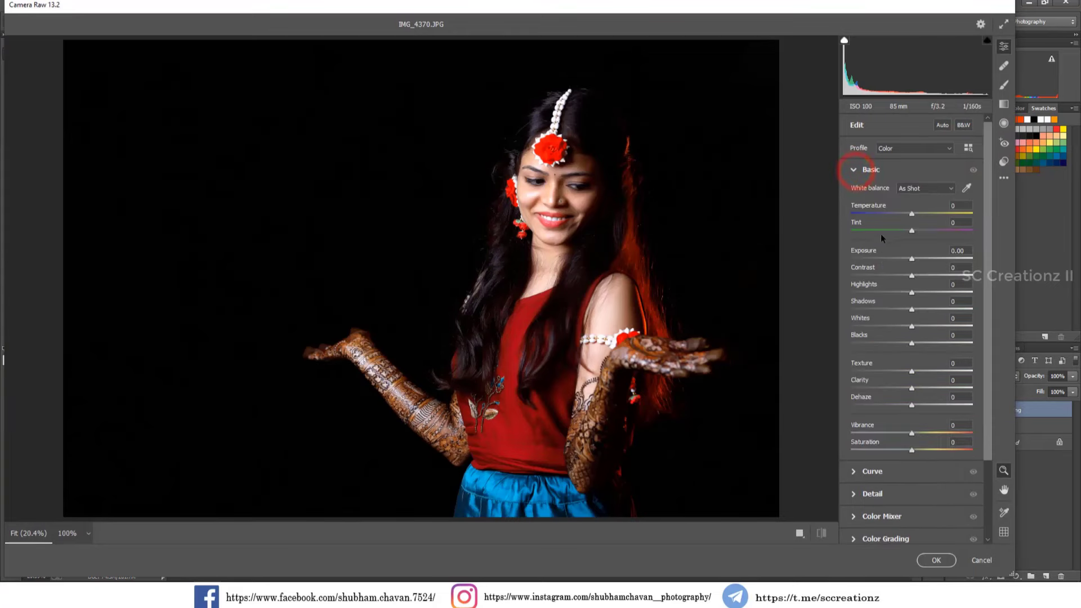
click(927, 208)
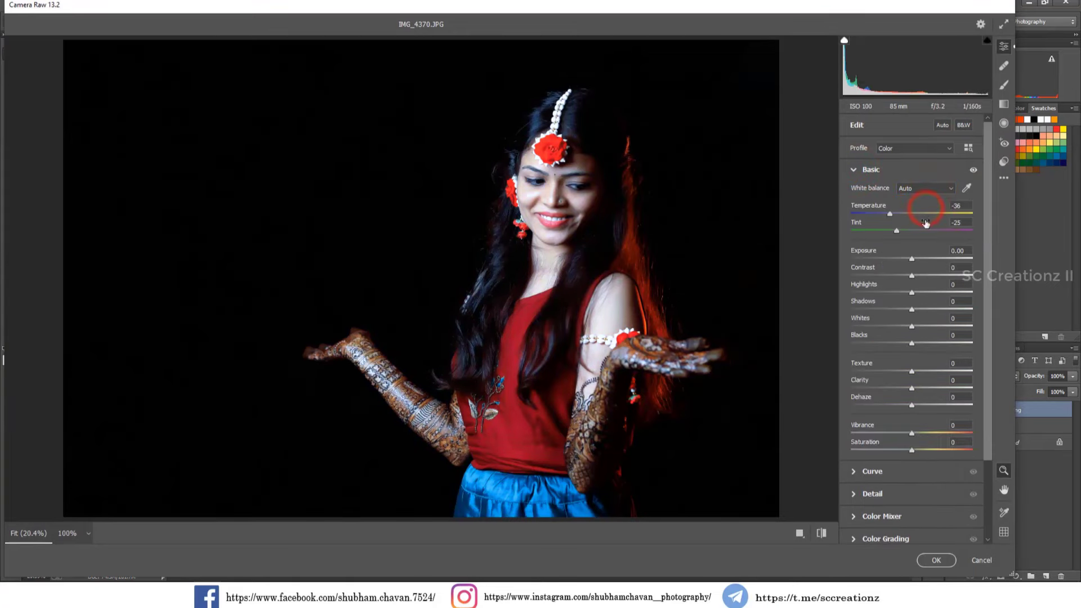
mouse_move(896, 230)
mouse_down()
mouse_move(913, 232)
mouse_move(899, 217)
mouse_move(911, 223)
mouse_up()
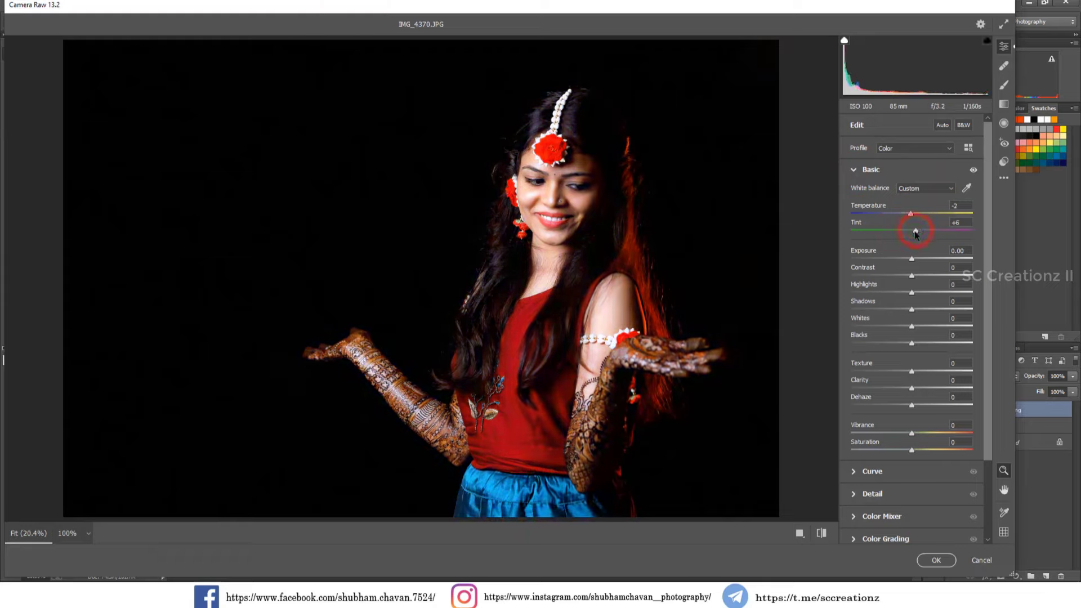
Set exposure to -0.15, contrast -10, highlights -4, shadows +57, whites +19, blacks +26 and clarity +6
drag(911, 258, 930, 346)
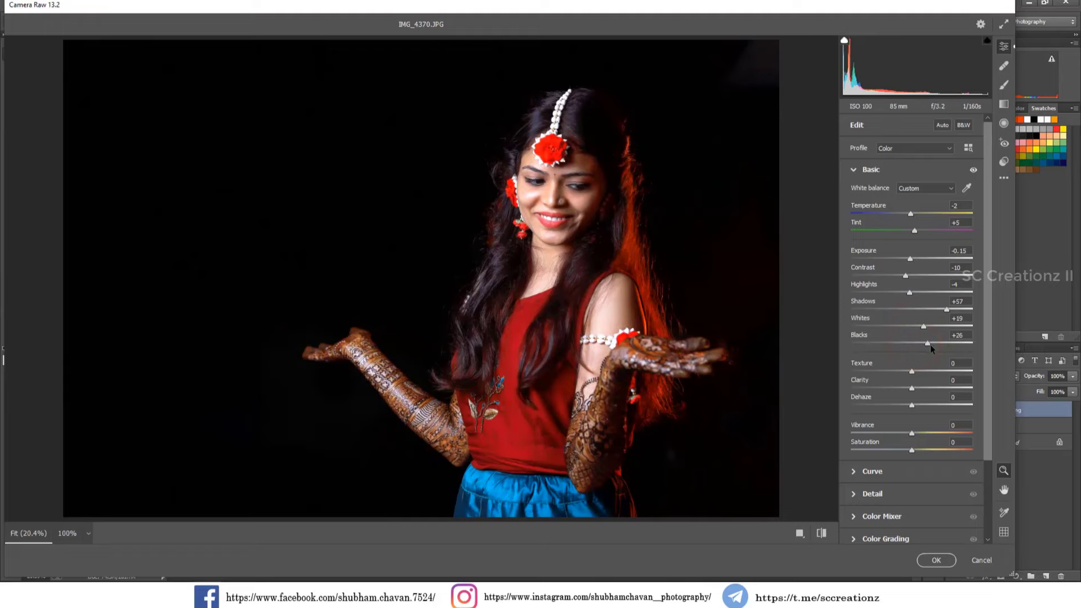
drag(912, 389, 919, 388)
Fade the shadows with the point curve by raising the black point to output 12 and setting a midpoint at input 130, output 129
scroll(865, 445, down, 2)
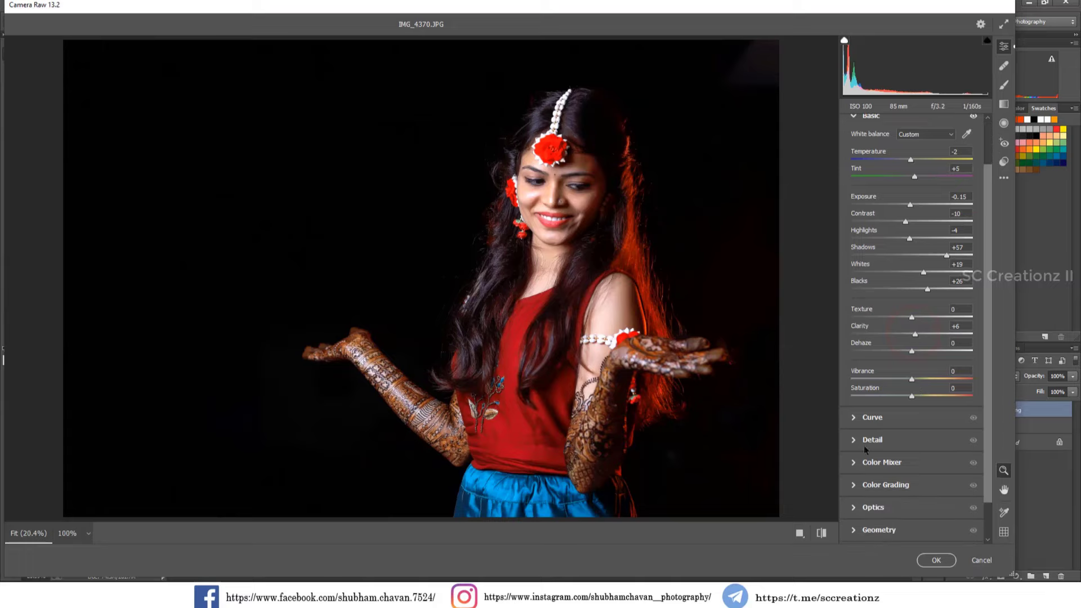
click(862, 421)
click(850, 349)
drag(850, 349, 850, 347)
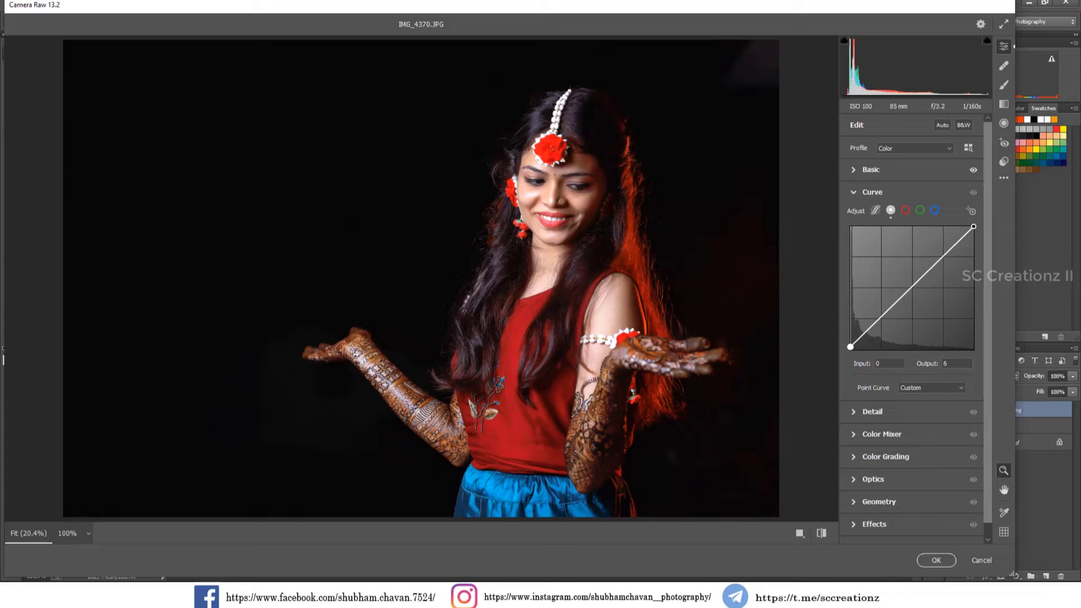
click(911, 288)
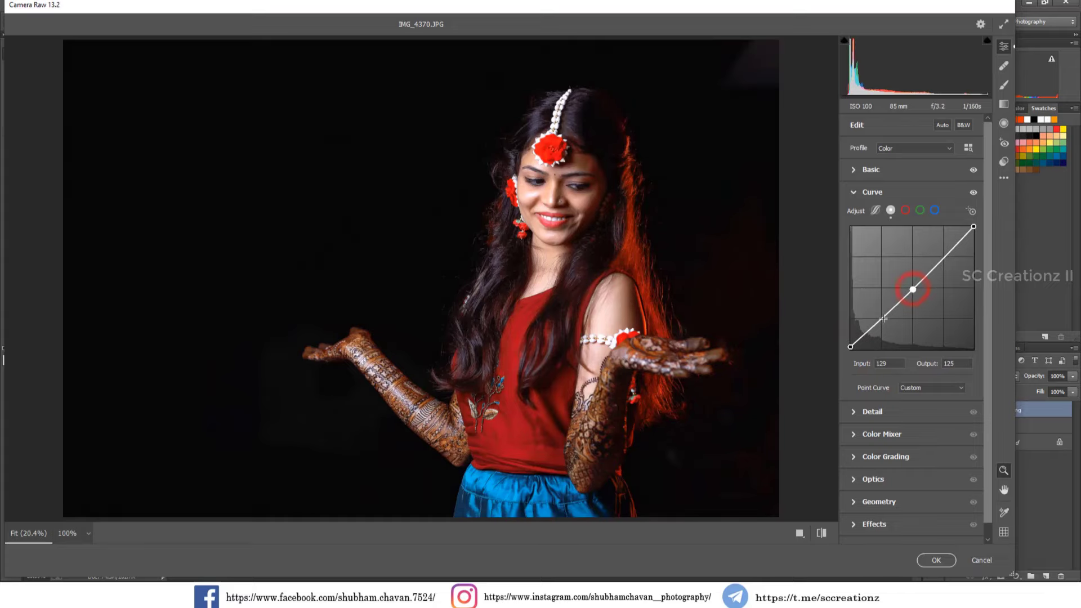
drag(851, 346, 850, 344)
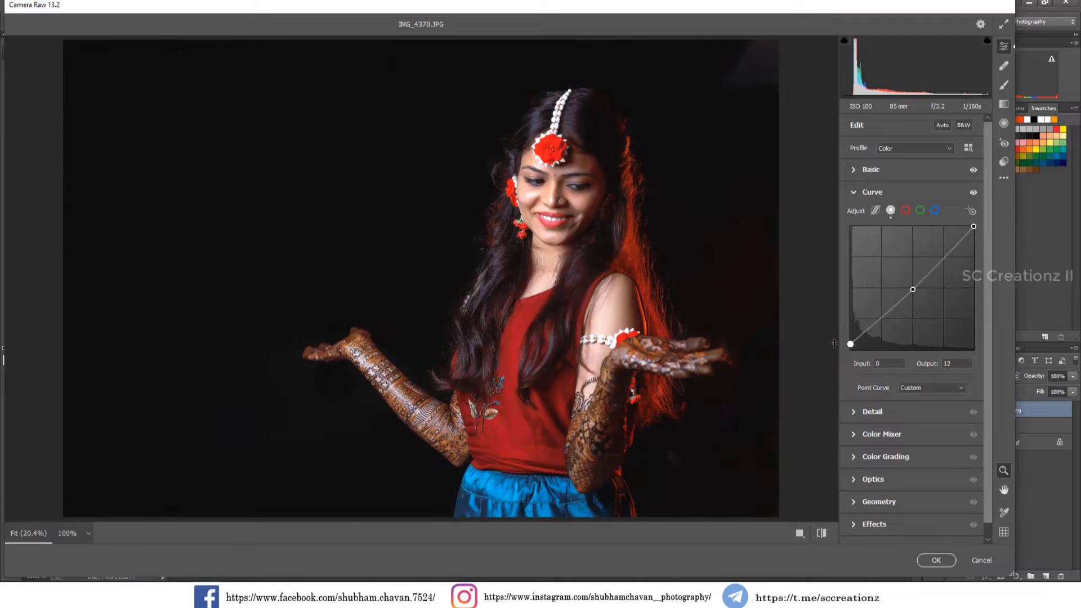
click(913, 290)
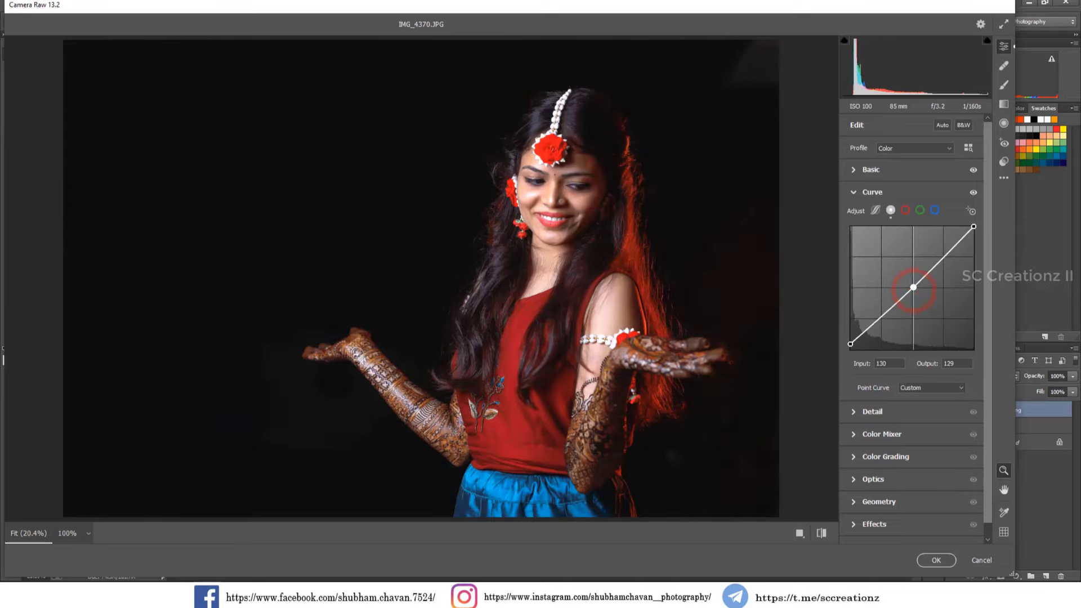
Set the Color Mixer hues to Yellows -100, Greens -100, Aquas +23 and Blues -33
click(854, 435)
click(856, 271)
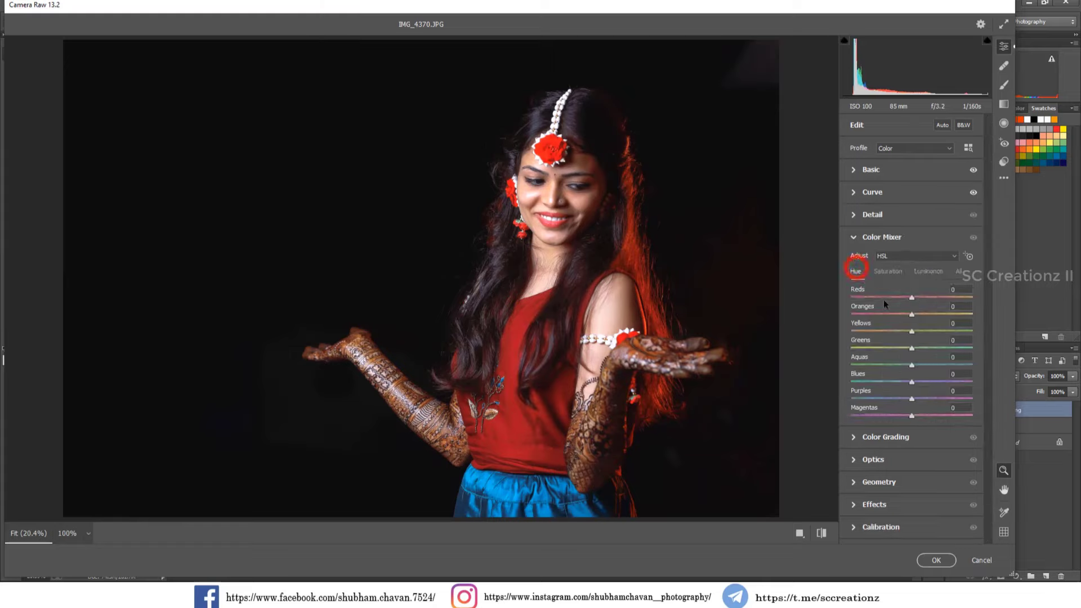
drag(907, 331, 824, 348)
drag(978, 366, 889, 386)
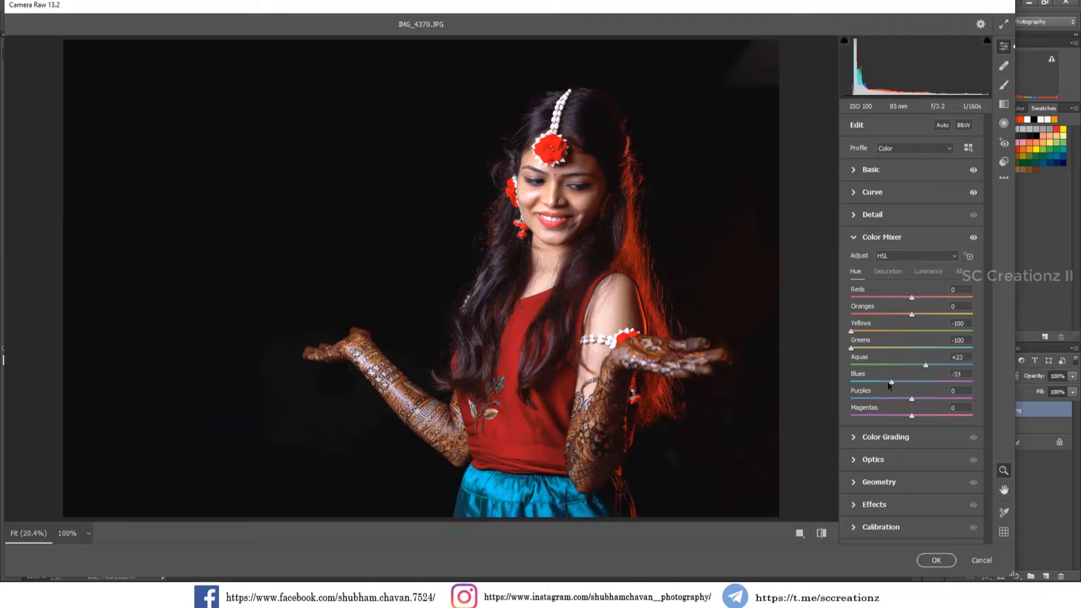
Set the Color Mixer saturation to Yellows -21, Greens -85, Aquas -35 and Blues -13, and adjust the Oranges and Reds
click(888, 271)
drag(909, 331, 917, 331)
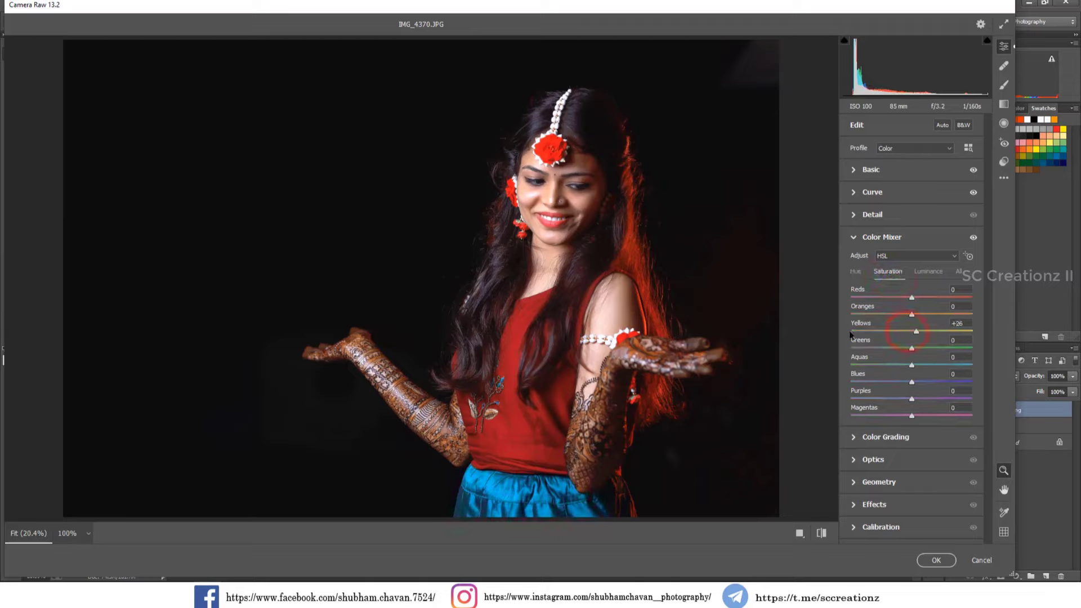
drag(839, 336, 970, 387)
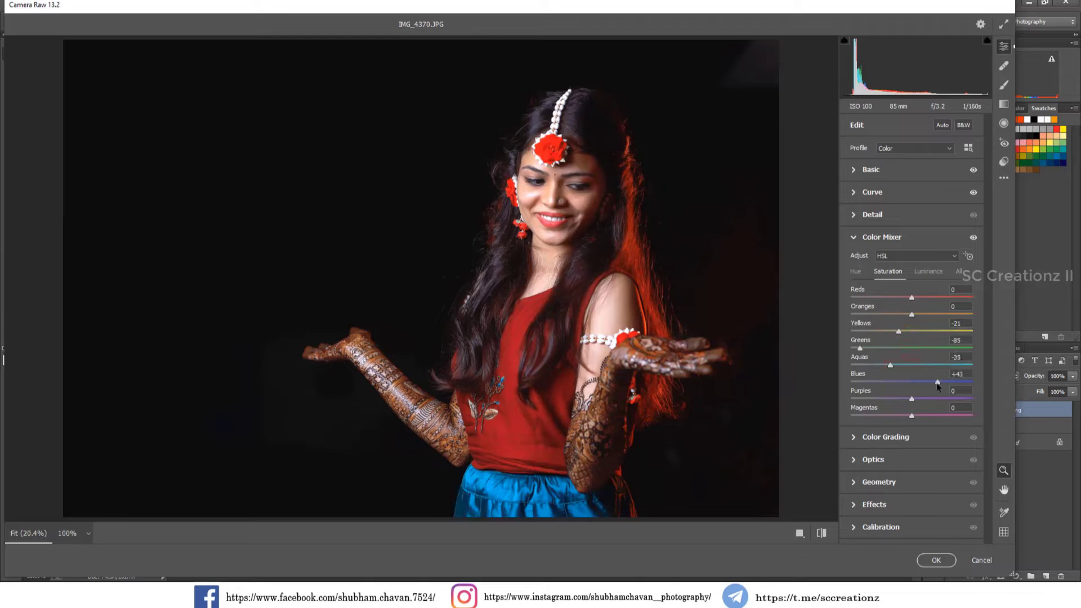
click(904, 383)
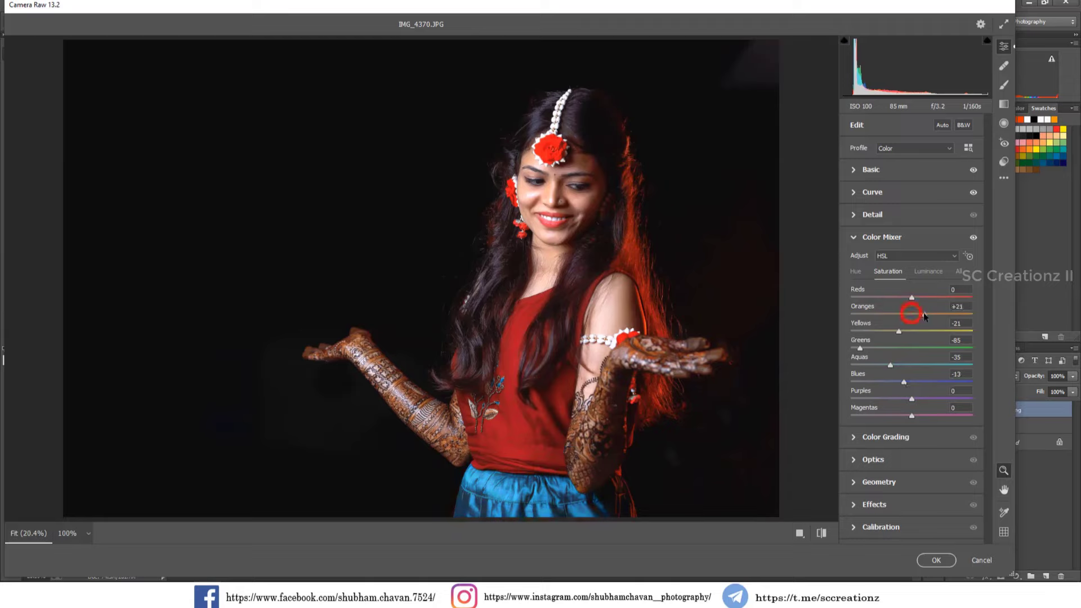
mouse_move(922, 316)
mouse_down()
mouse_move(912, 302)
mouse_move(857, 303)
mouse_move(913, 298)
mouse_move(917, 315)
mouse_move(916, 299)
mouse_up()
Set the Color Mixer luminance to Reds +10, Oranges +11, Yellows +16, Greens +26, Aquas +11 and Blues +14
click(928, 271)
mouse_move(913, 314)
mouse_down()
mouse_move(919, 302)
mouse_move(908, 332)
mouse_up()
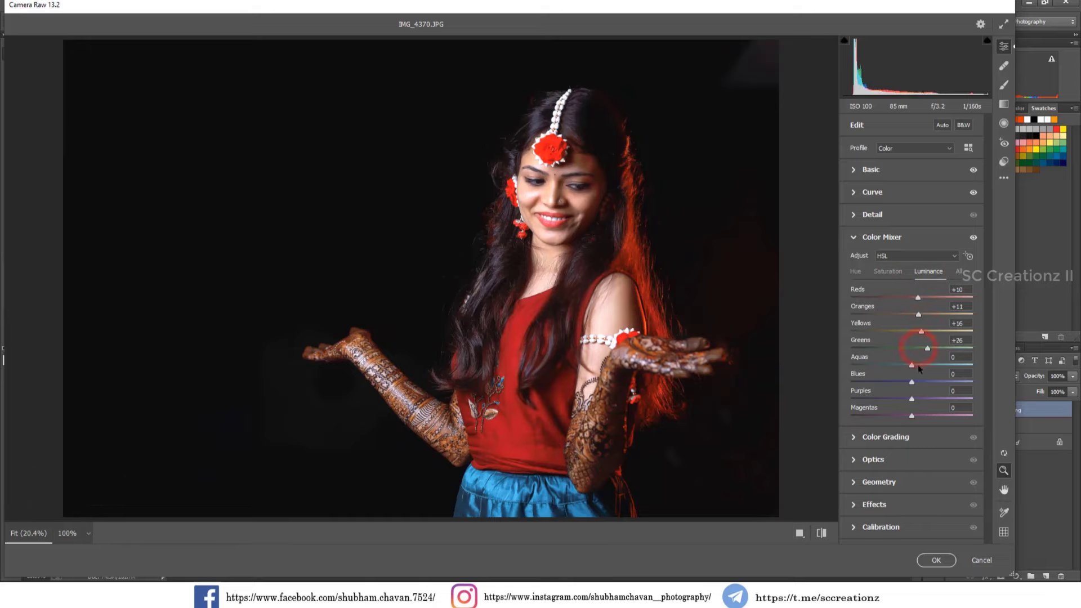
mouse_move(922, 367)
mouse_down()
mouse_move(912, 381)
mouse_move(922, 383)
mouse_up()
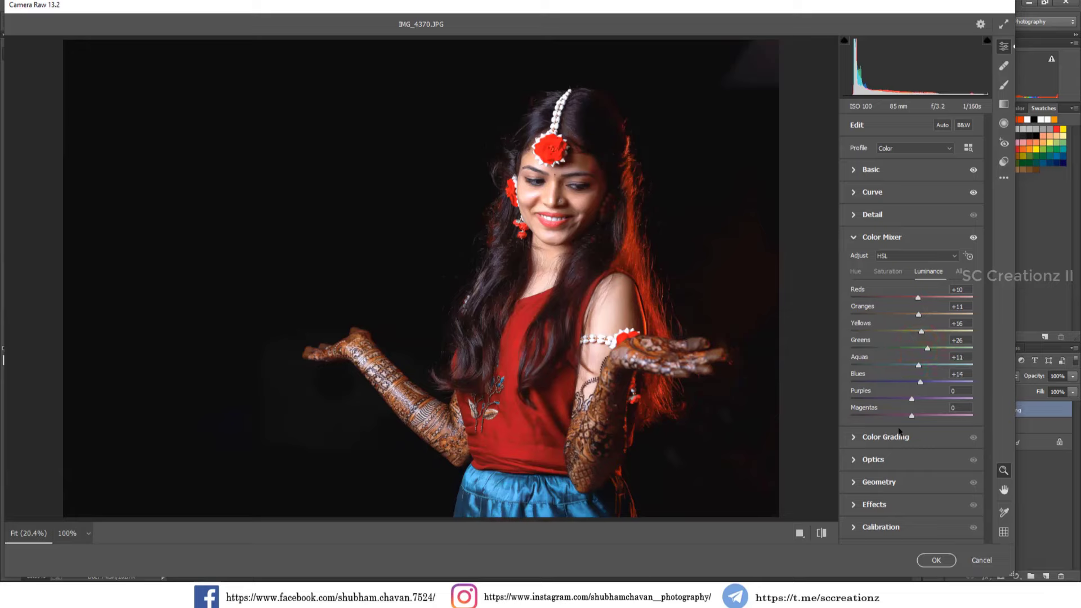
Calibrate the primaries' hue and saturation: Red +10 and -19, Green -6 and +11, Blue -42 and -31
click(860, 528)
drag(930, 532, 898, 533)
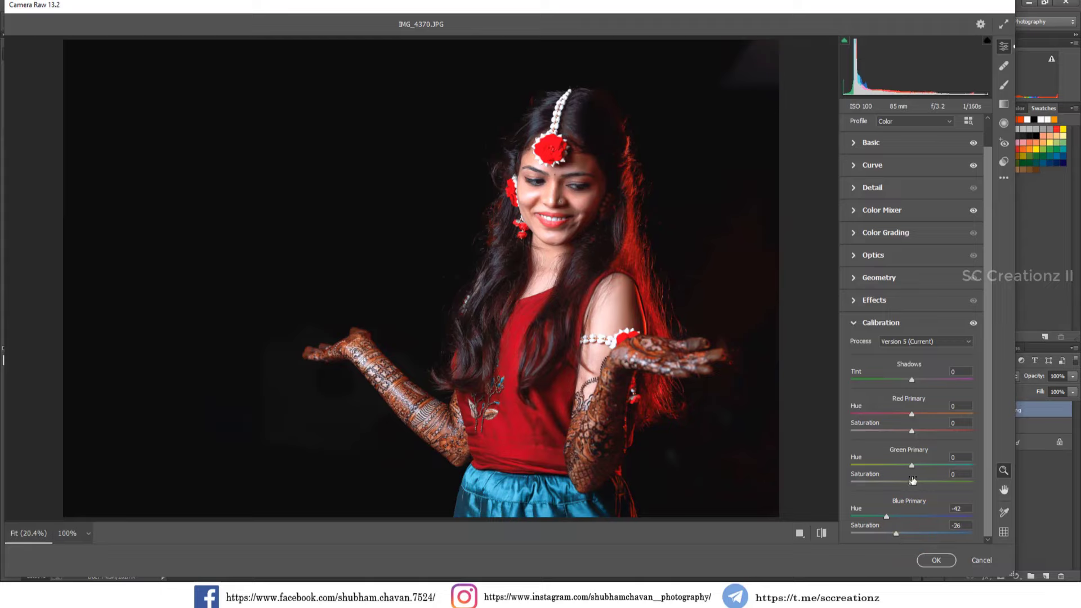
drag(896, 485, 899, 434)
drag(897, 538, 890, 536)
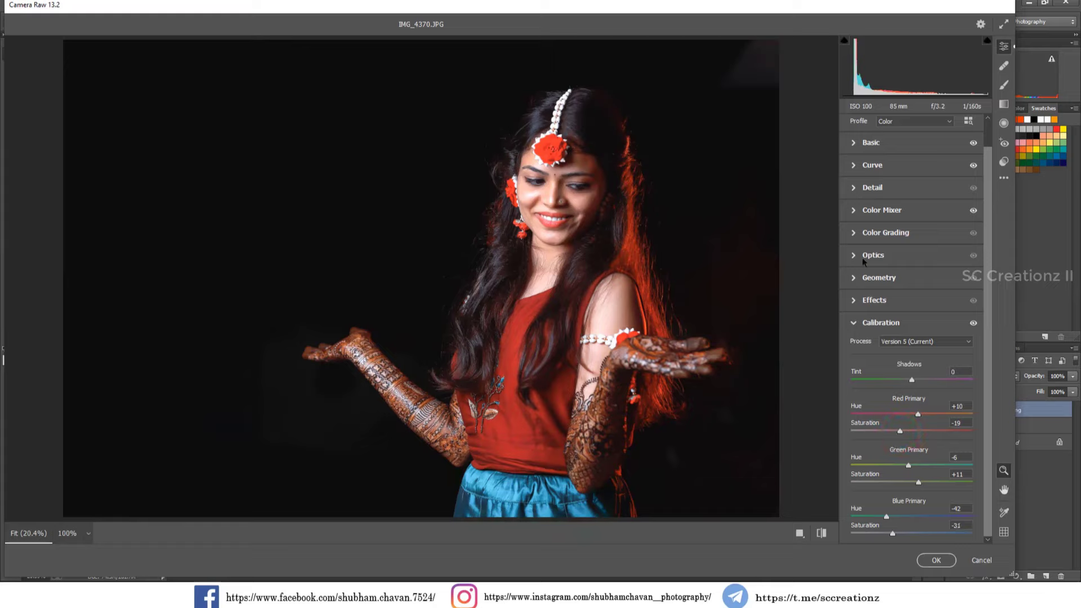
Grade the midtones slightly yellow and brighter, tint the highlights with hue 218, saturation 2, luminance 16, and set blending to 100
click(863, 234)
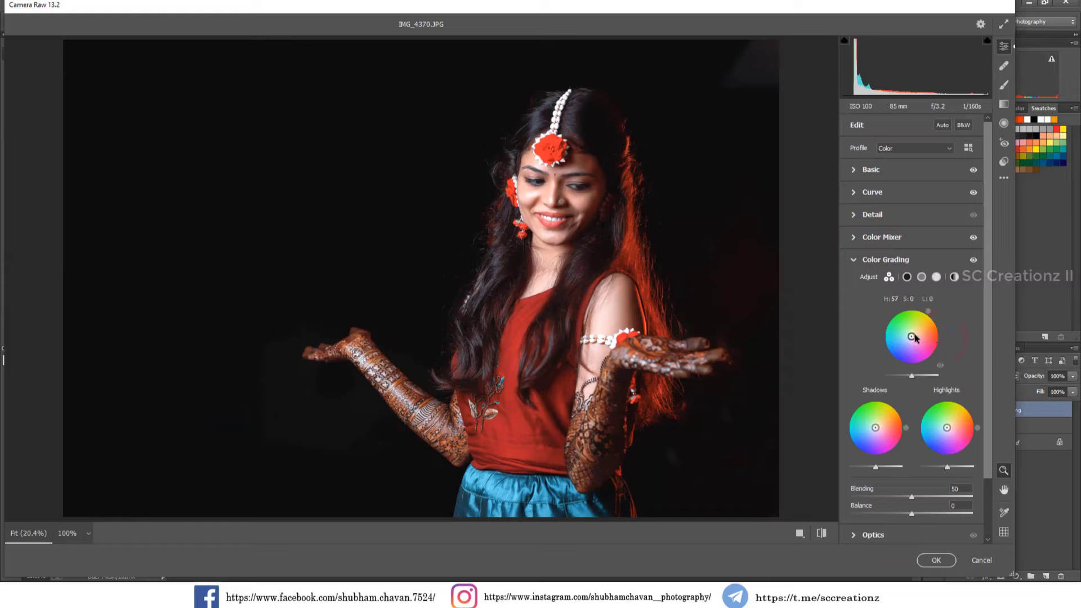
drag(912, 337, 928, 312)
drag(912, 376, 922, 376)
mouse_move(946, 428)
mouse_down()
mouse_move(932, 443)
mouse_move(947, 427)
mouse_move(940, 410)
mouse_move(922, 448)
mouse_move(951, 467)
mouse_up()
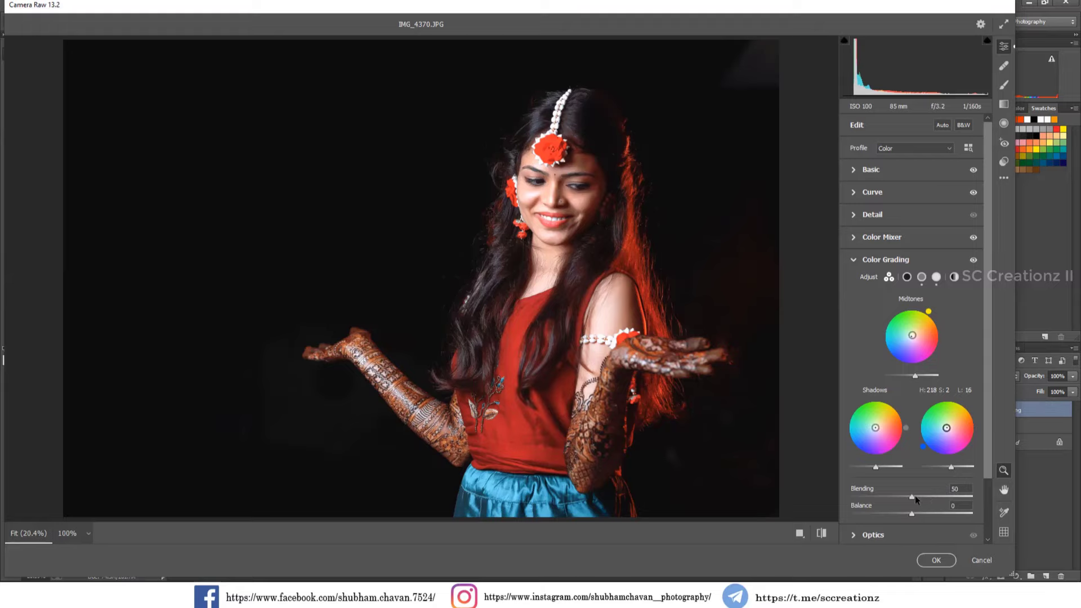
scroll(957, 473, down, 2)
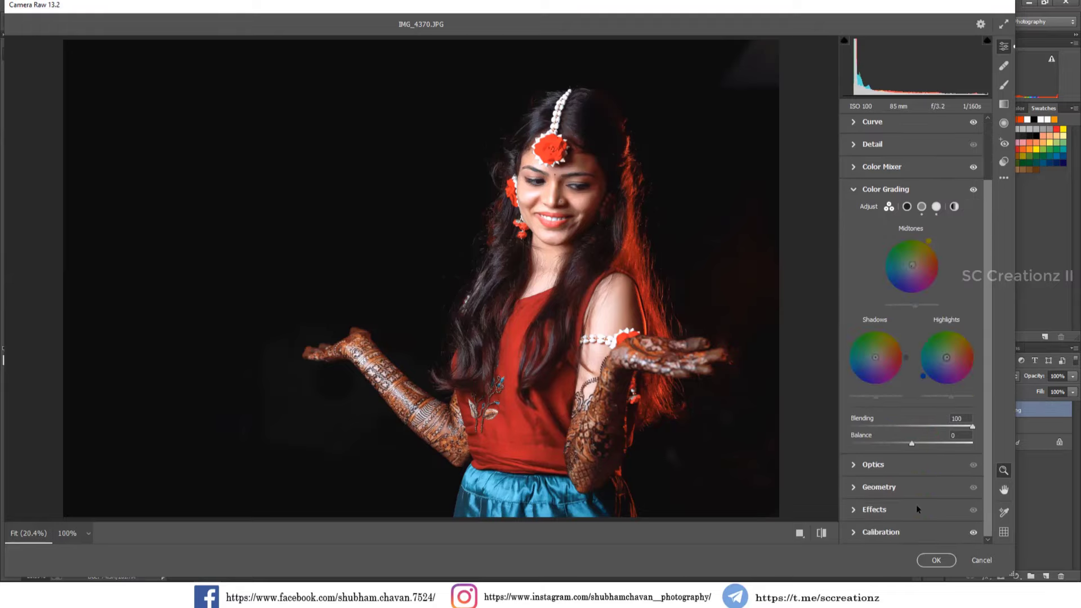
Add a subtle dark vignette to the portrait with a negative Vignetting value
click(869, 509)
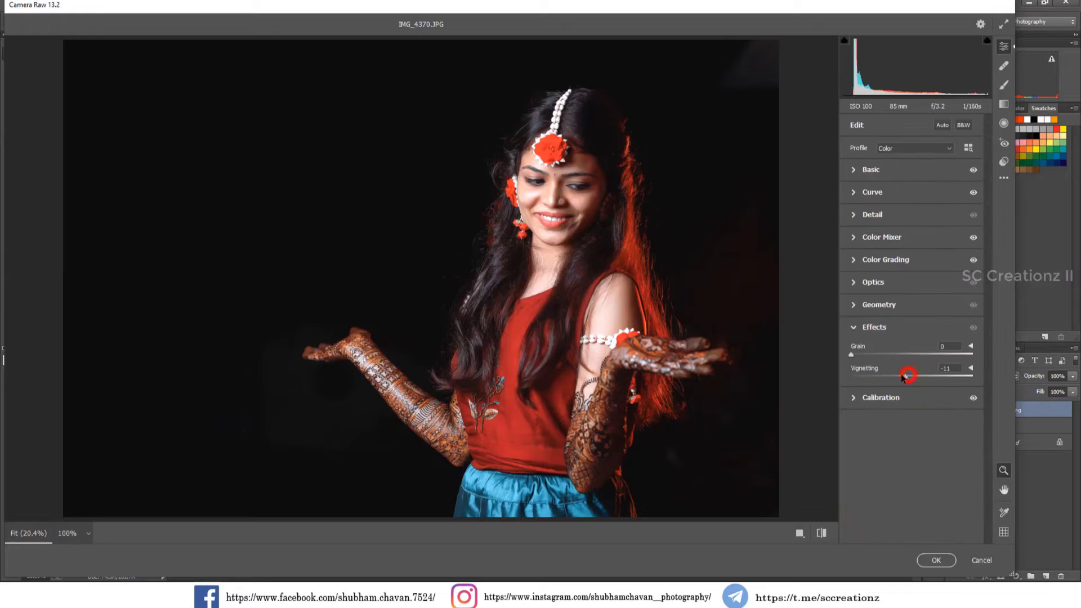
mouse_move(901, 374)
mouse_down()
mouse_move(917, 374)
mouse_move(859, 380)
mouse_move(897, 381)
mouse_up()
click(857, 305)
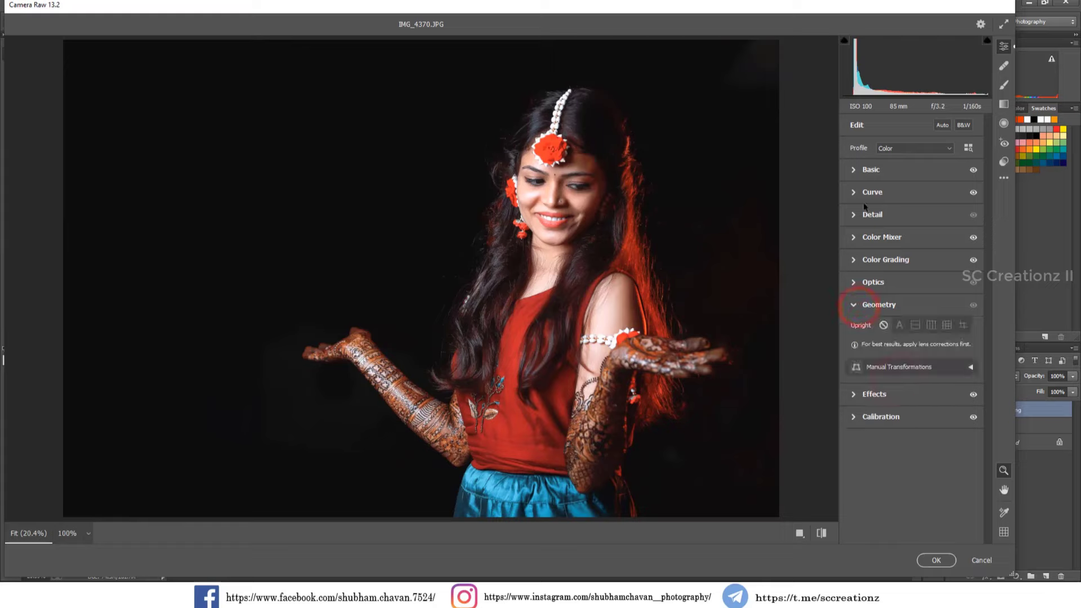
Set the Basic highlights to -11 and tint to +1, and apply the Camera Raw grade
click(856, 176)
drag(919, 291, 905, 293)
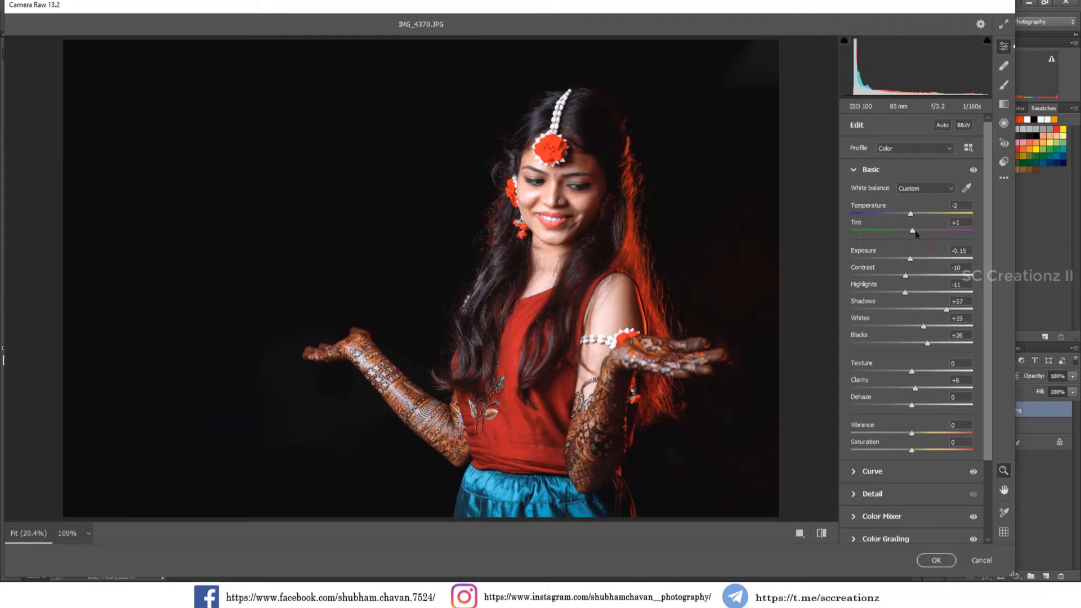
click(943, 561)
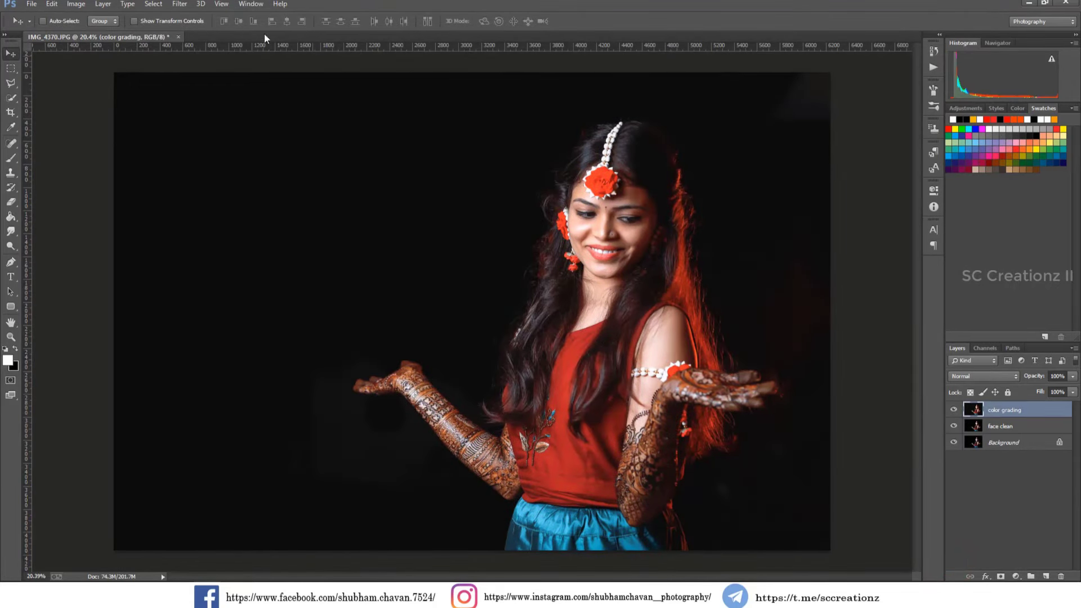
Reopen the Camera Raw filter on the color grading layer and reset the Adjustment Brush's temperature, tint and exposure to 0
click(179, 4)
click(222, 63)
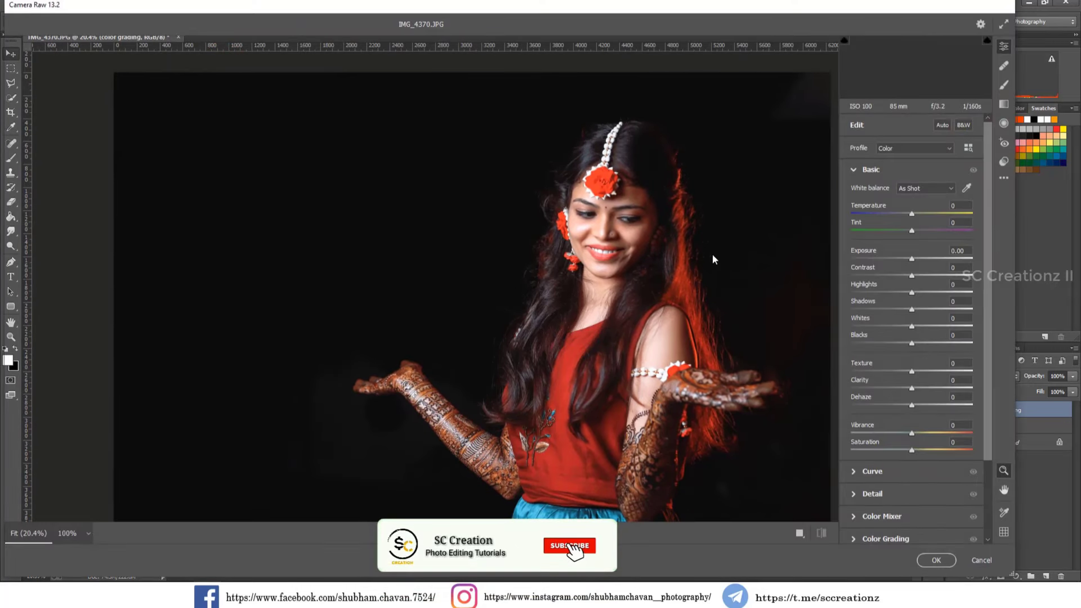
click(1004, 85)
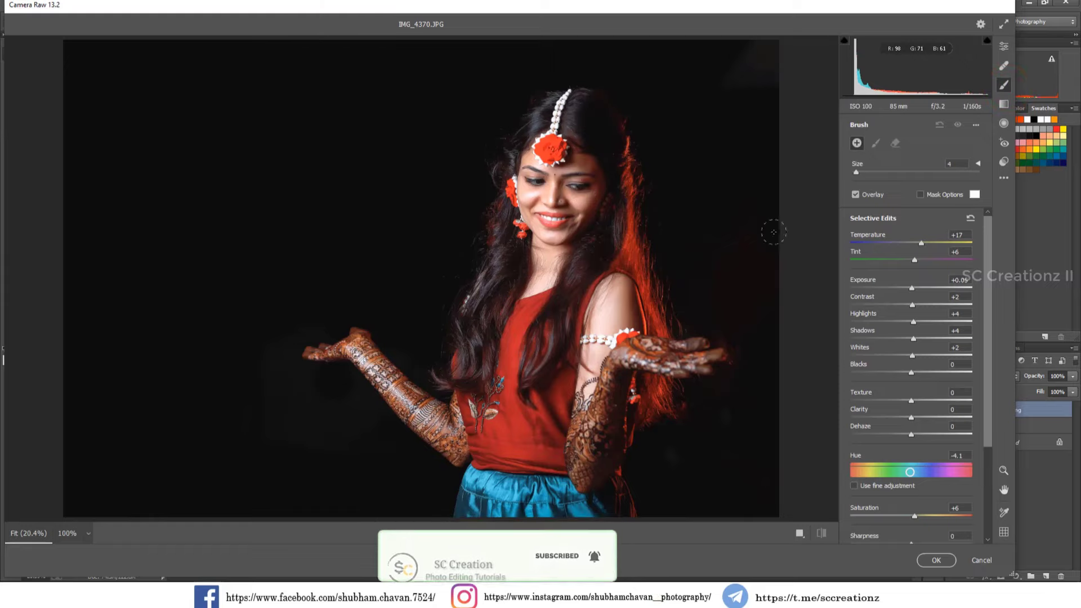
text(0)
click(964, 250)
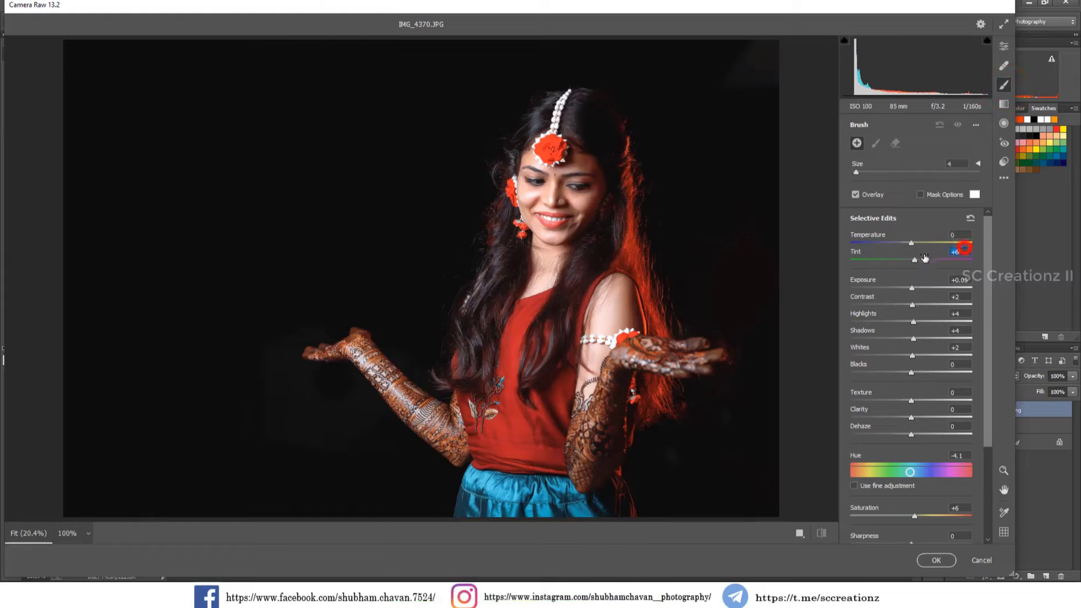
click(967, 281)
Paint an adjustment mask over the shadowed side of the face, from the forehead down to the jaw
mouse_move(582, 167)
mouse_down()
mouse_move(591, 185)
mouse_move(577, 219)
mouse_up()
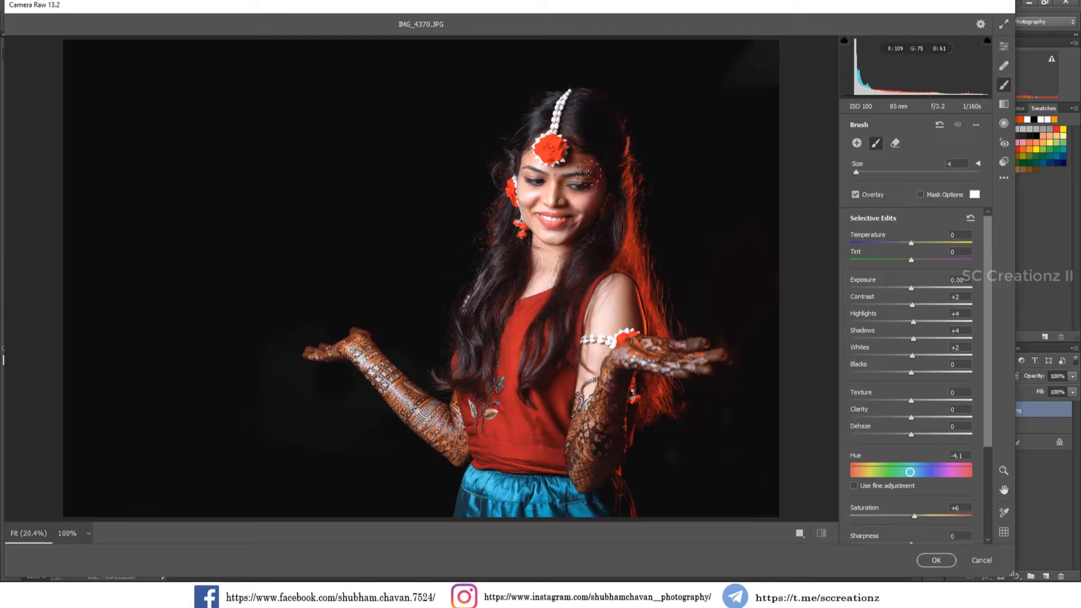
drag(570, 233, 570, 231)
scroll(917, 418, down, 2)
scroll(916, 419, up, 2)
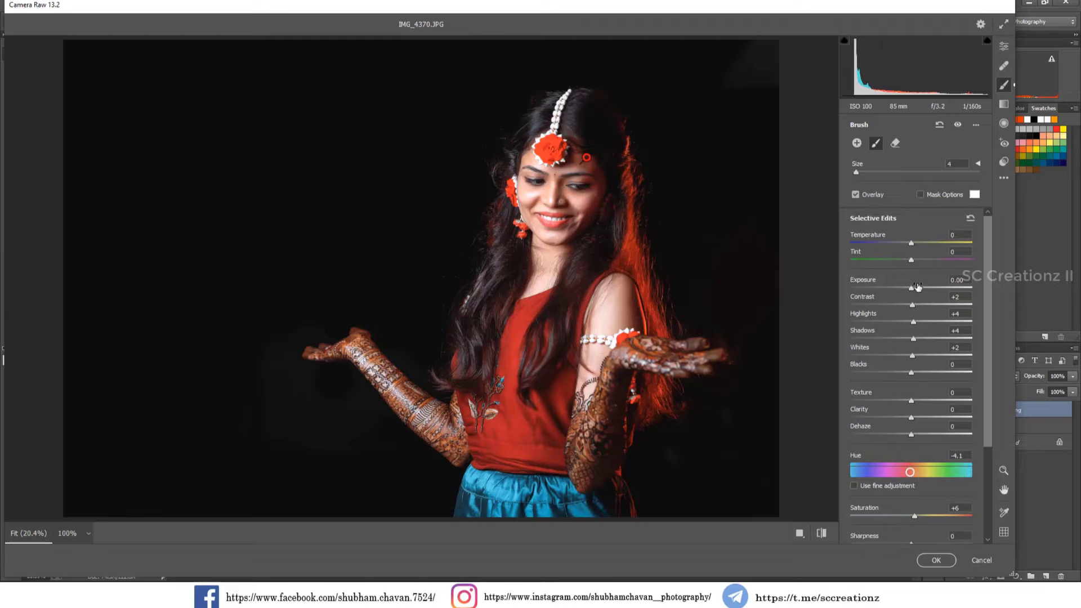
Set the brushed area's exposure to about +0.65, saturation -11, temperature +6 and tint -14, and apply the filter
click(918, 288)
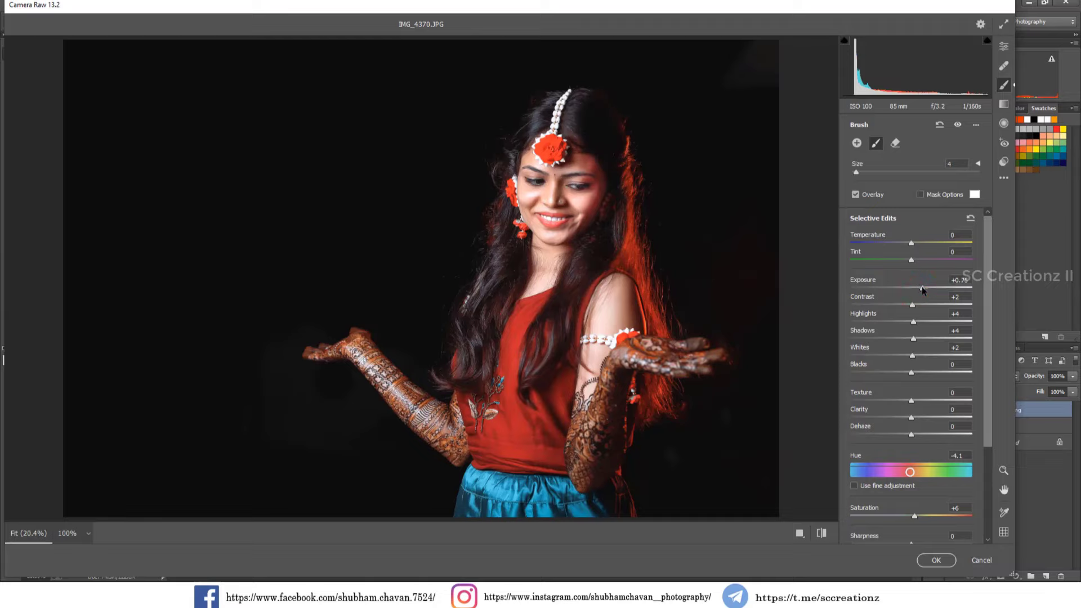
scroll(921, 360, down, 2)
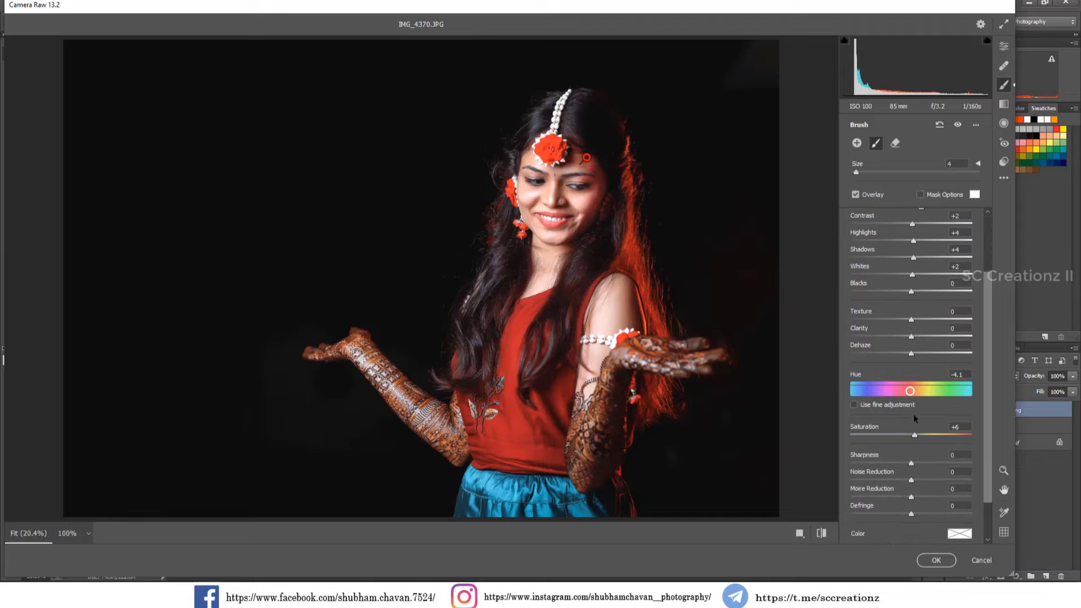
drag(910, 437, 903, 437)
scroll(916, 376, up, 2)
scroll(915, 361, up, 1)
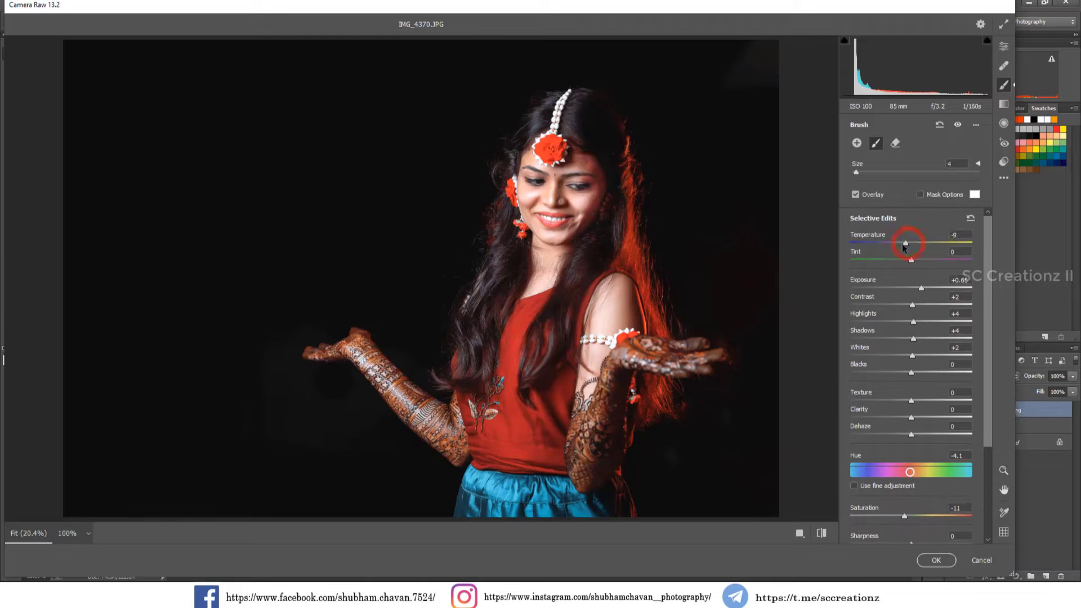
drag(919, 248, 904, 261)
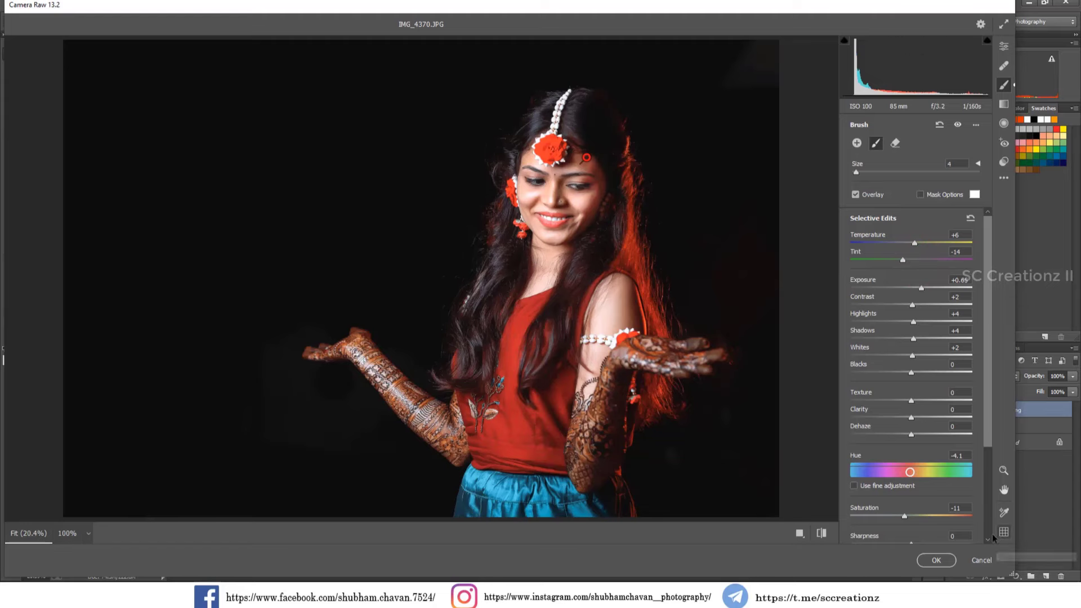
click(936, 559)
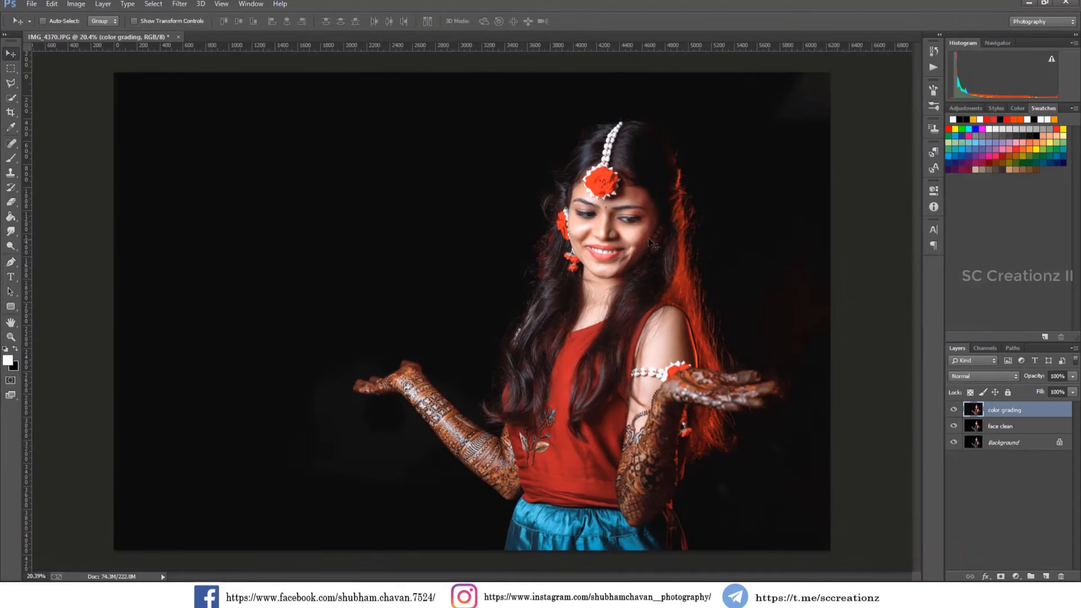
Zoom in on the face and compare the portrait with the color grading layer hidden and shown
scroll(653, 242, up, 3)
click(954, 410)
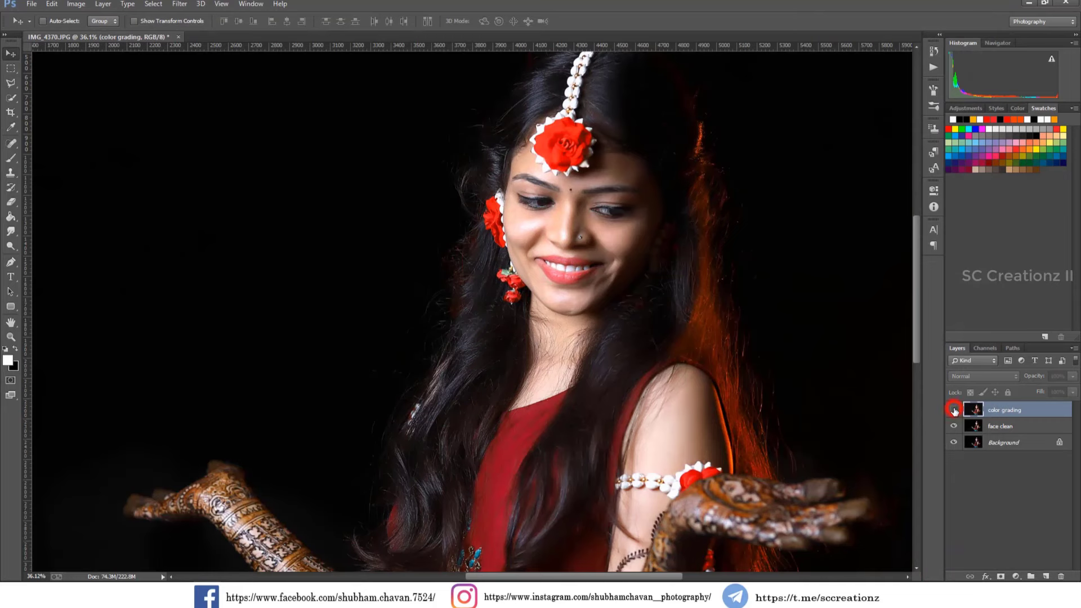
click(953, 410)
scroll(767, 364, down, 3)
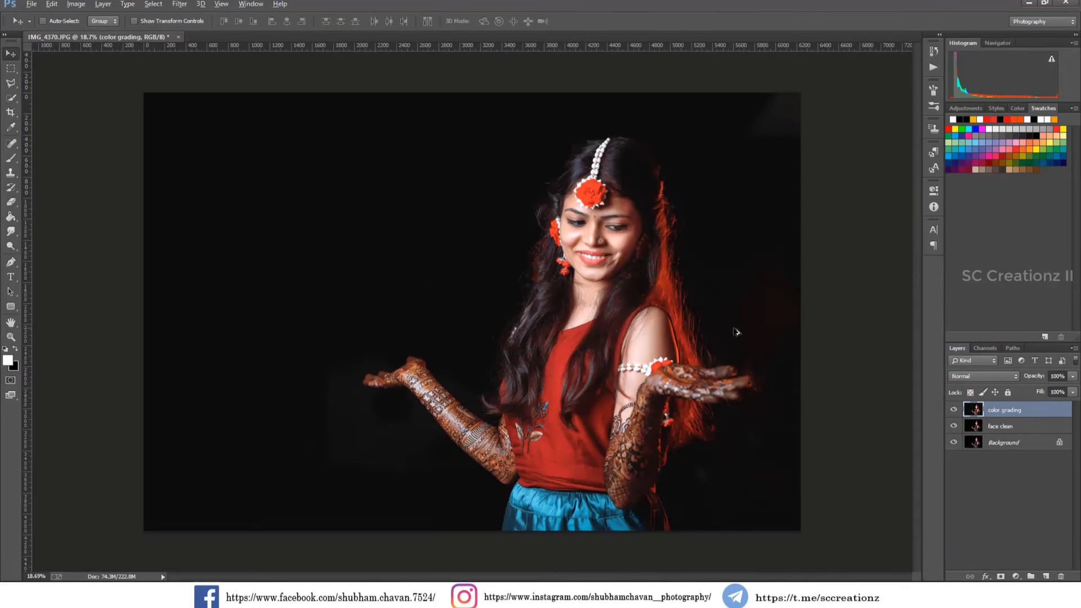
Stamp the photographer's signature brush in white at 702 px on a new layer, in the dark area below the outstretched hand
click(10, 53)
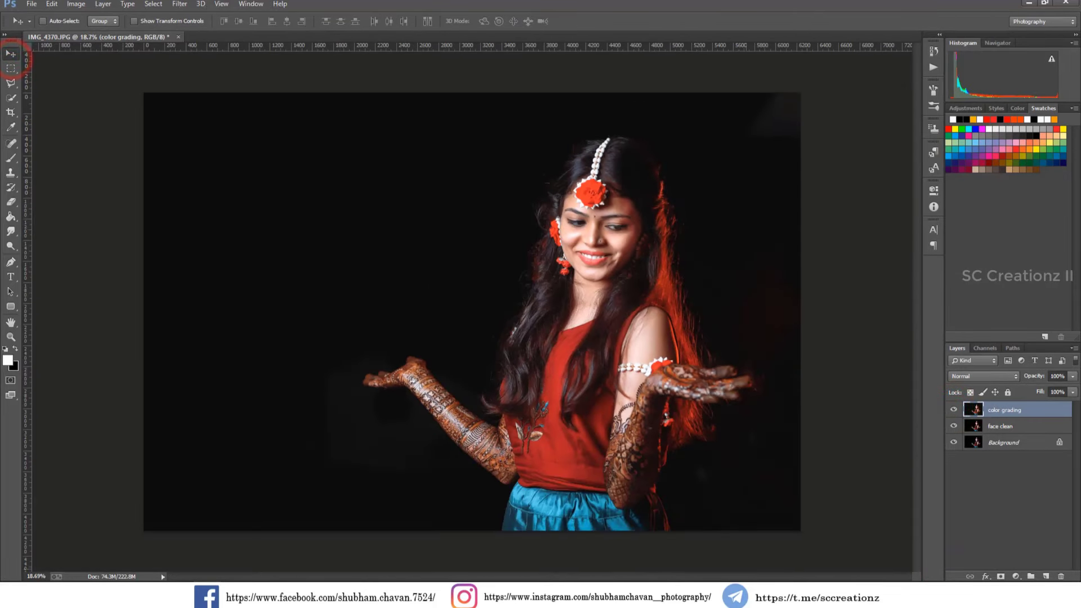
click(1042, 577)
click(10, 158)
right_click(629, 523)
click(545, 564)
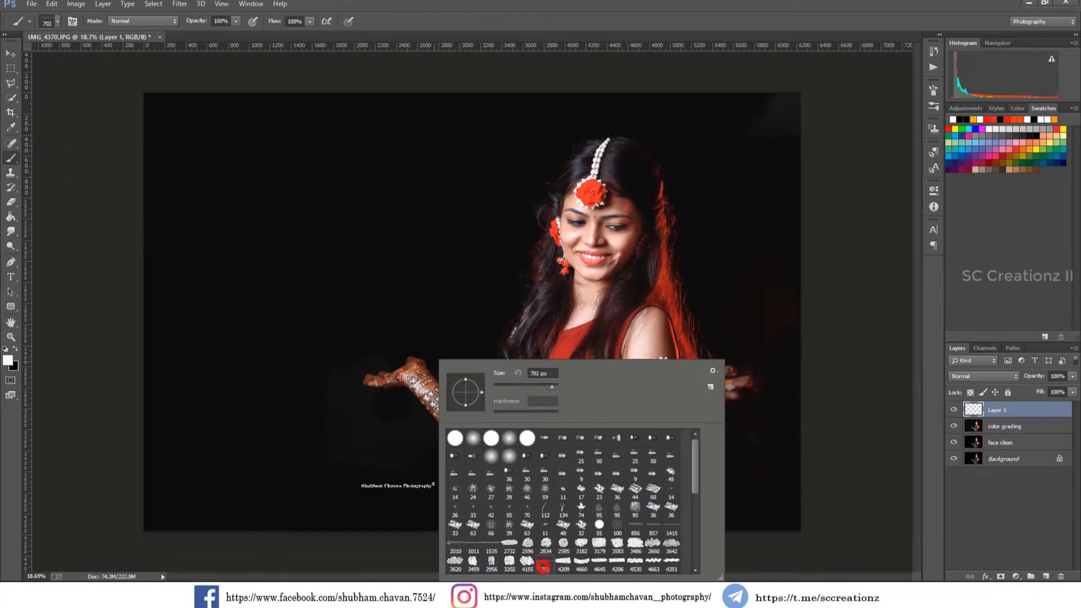
click(371, 480)
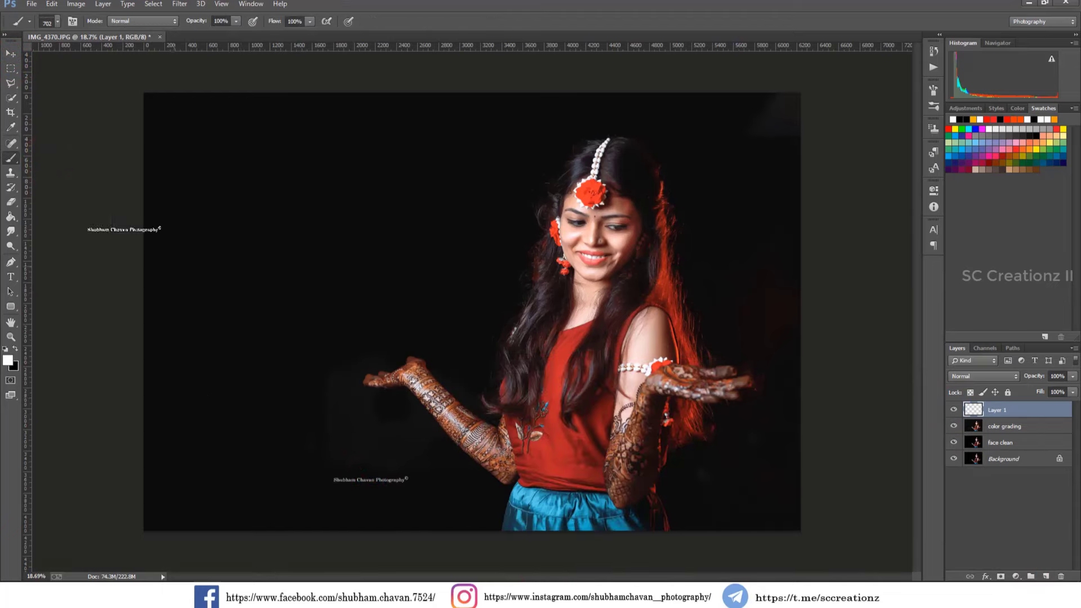
Merge the signature layer down into the color grading layer and toggle that layer's visibility to compare before and after
click(15, 56)
scroll(236, 254, down, 1)
scroll(236, 254, up, 1)
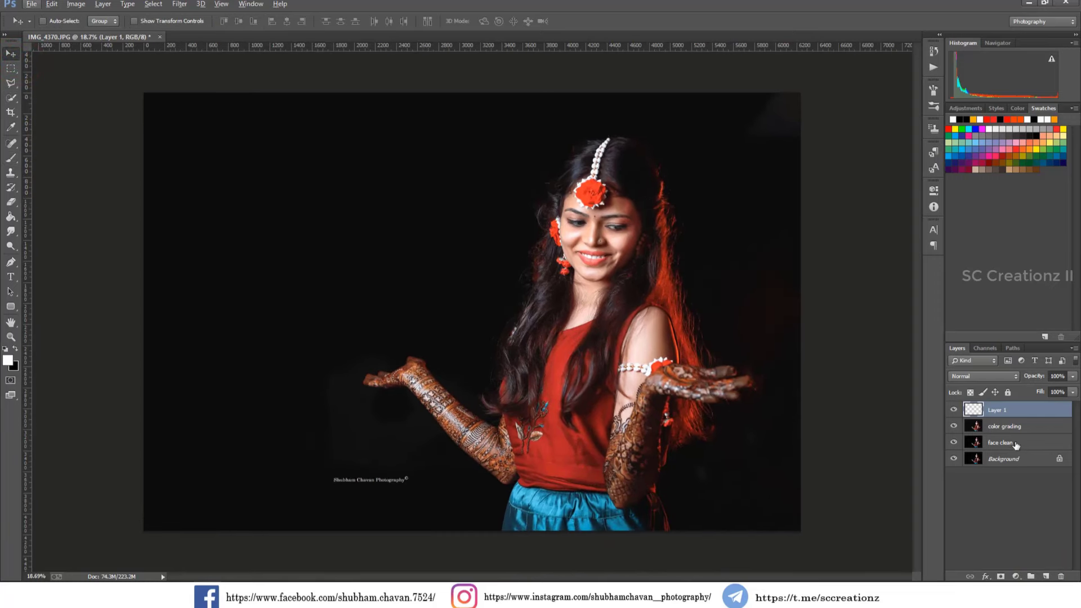
right_click(1025, 411)
click(908, 403)
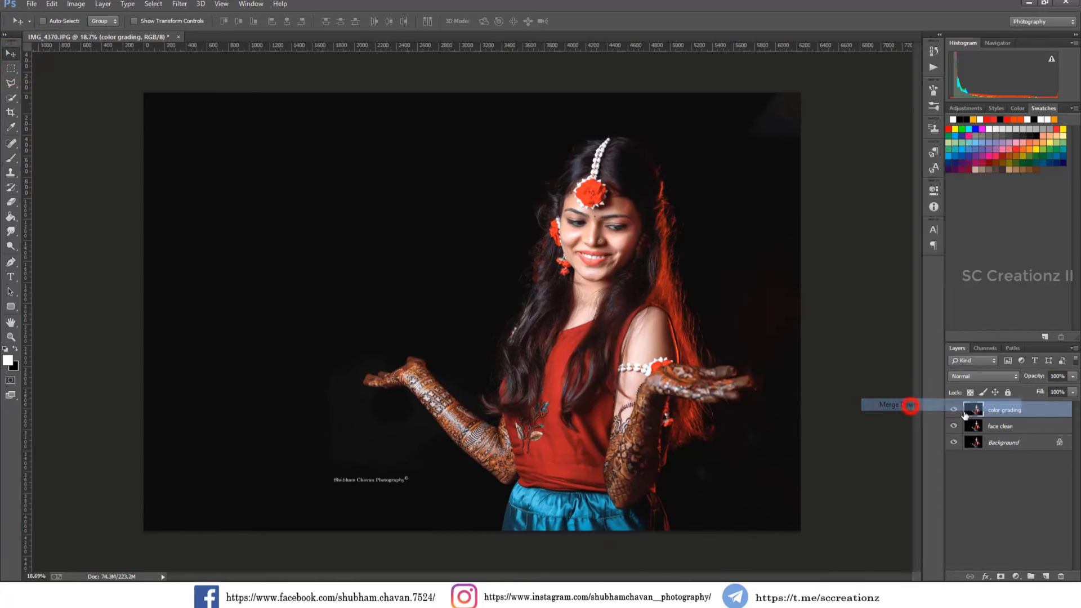
click(954, 410)
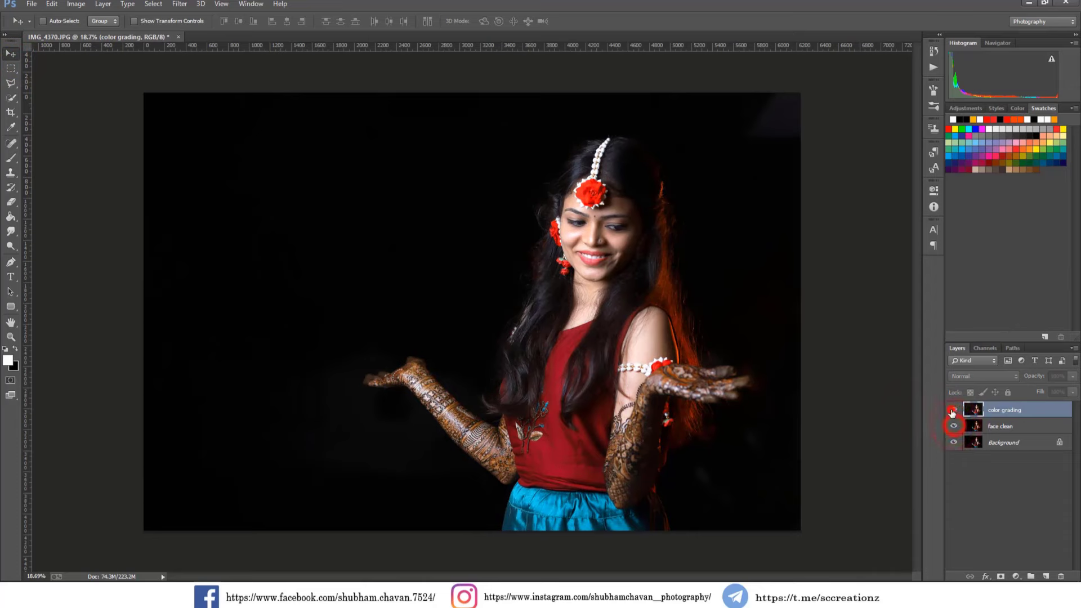
click(954, 410)
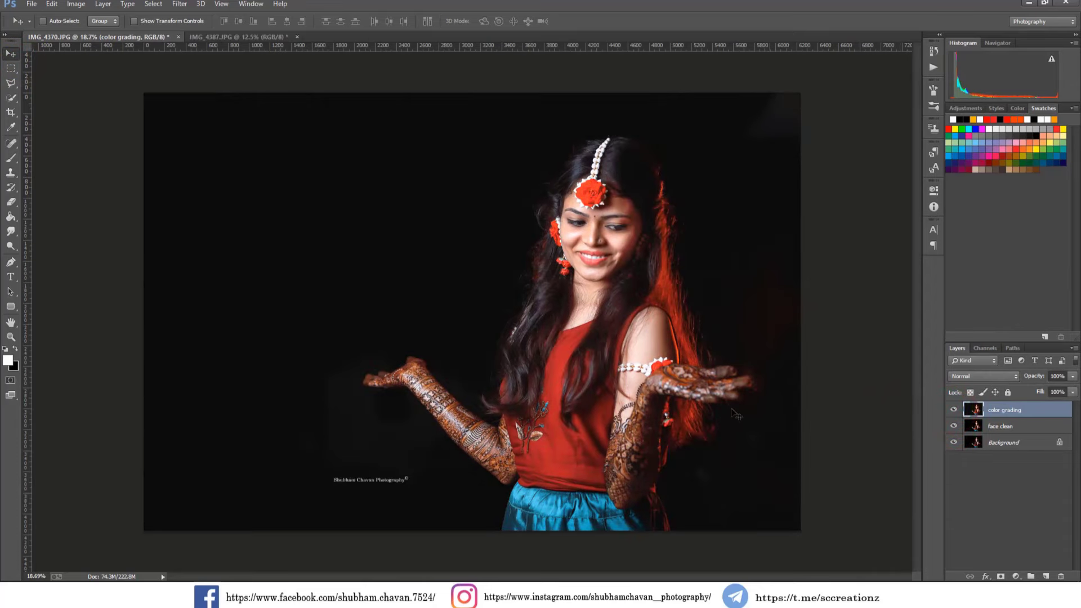
In IMG_4387.JPG, apply an automatic Levels correction, set the white input level to about 238 and slightly darken the midtones
click(242, 36)
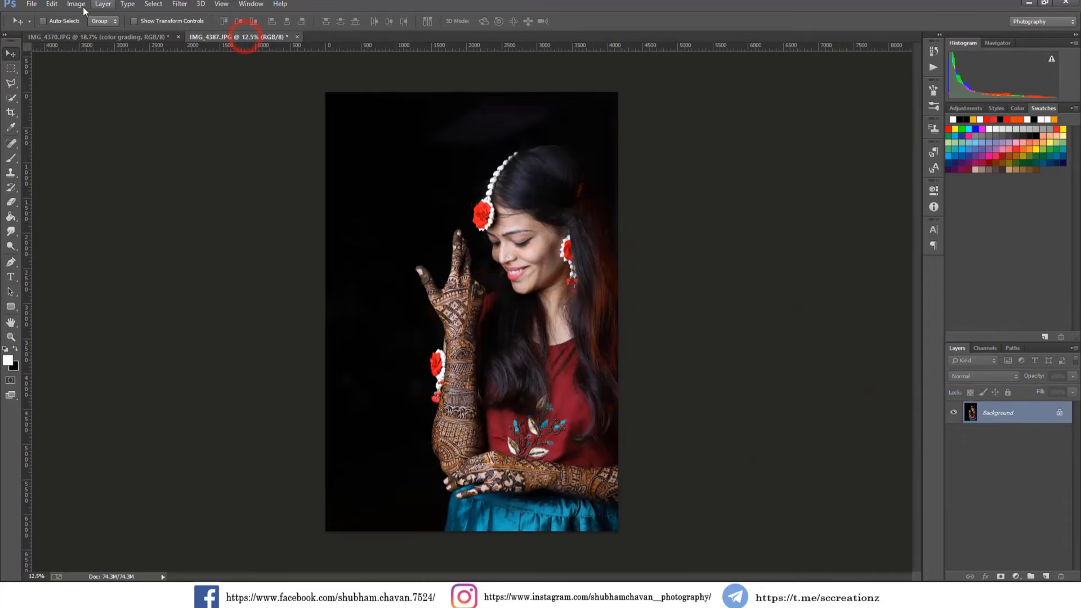
click(438, 192)
key(Return)
click(76, 4)
click(208, 43)
click(1001, 176)
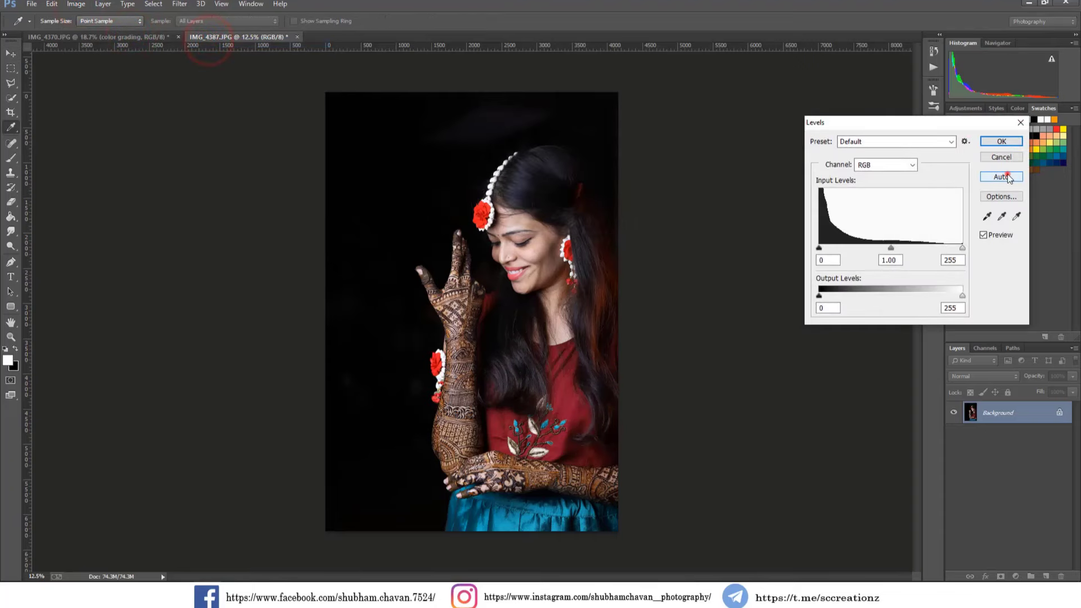
drag(961, 249, 953, 249)
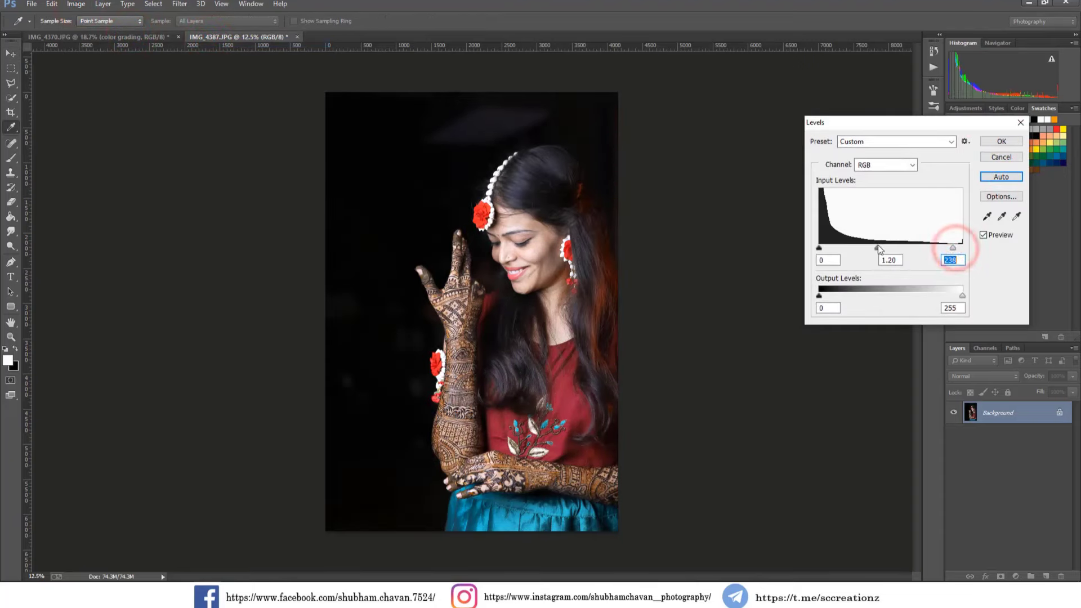
drag(877, 249, 884, 249)
click(1001, 141)
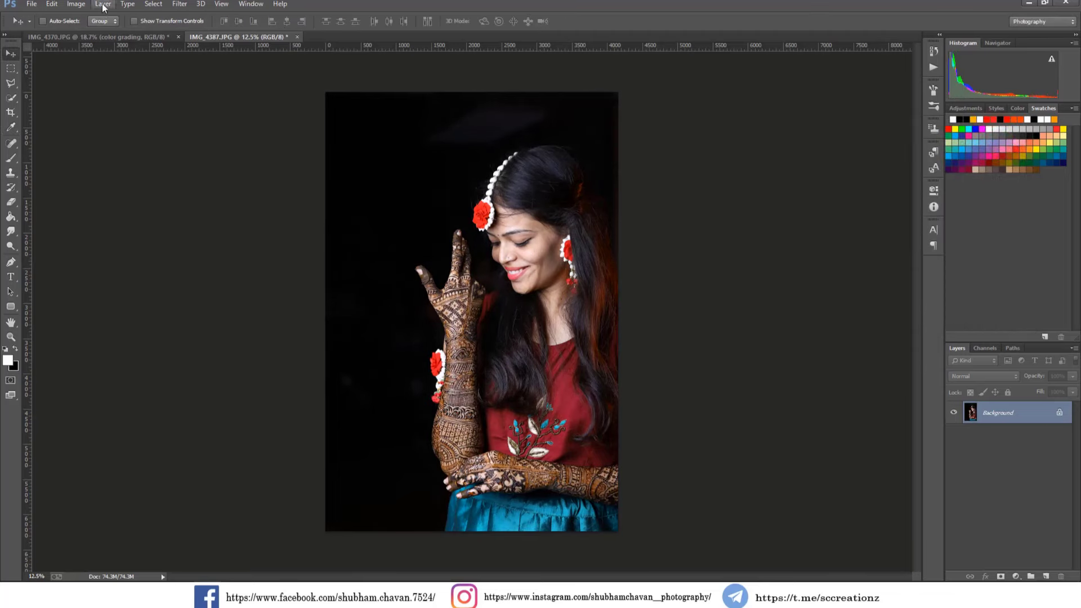
Apply an automatic Curves correction, adding a midtone point near input 92, output 93 and pulling the white endpoint slightly inward
click(76, 4)
click(108, 29)
click(232, 51)
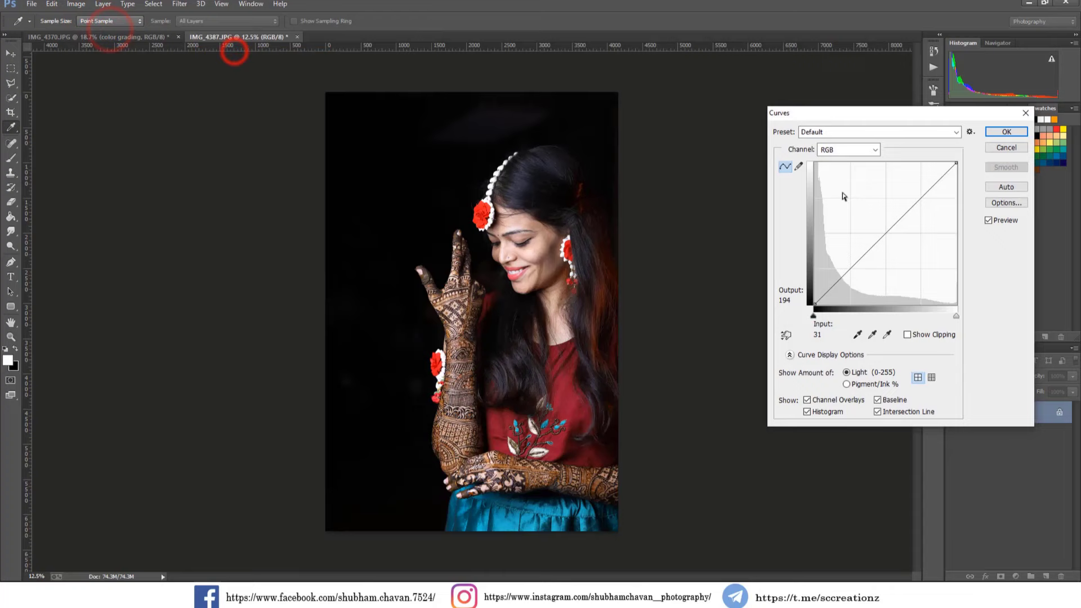
click(1006, 186)
click(863, 248)
drag(863, 249, 866, 252)
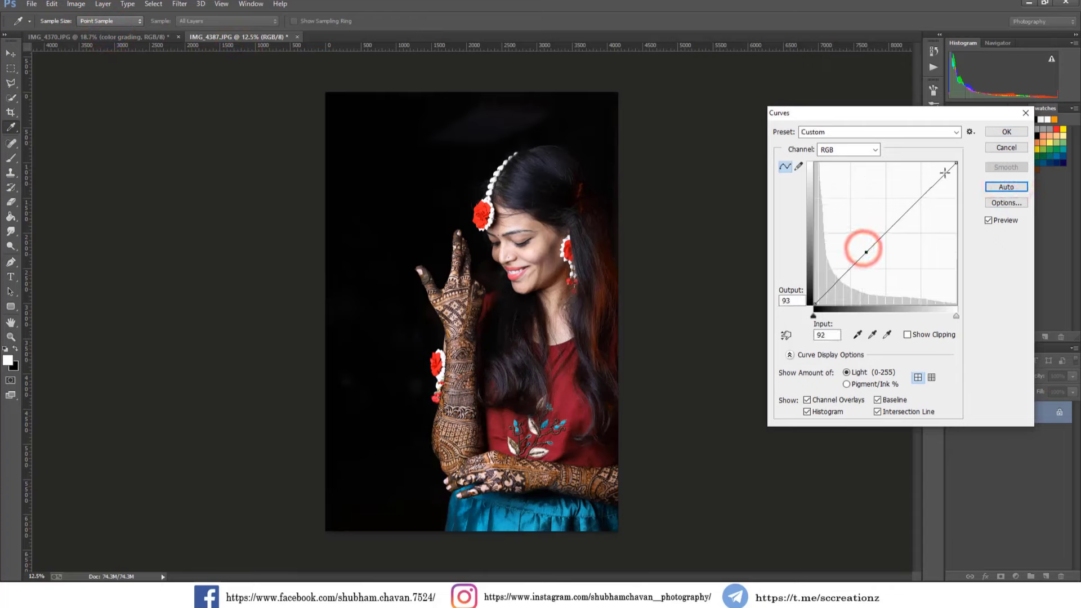
drag(956, 163, 951, 164)
click(1006, 133)
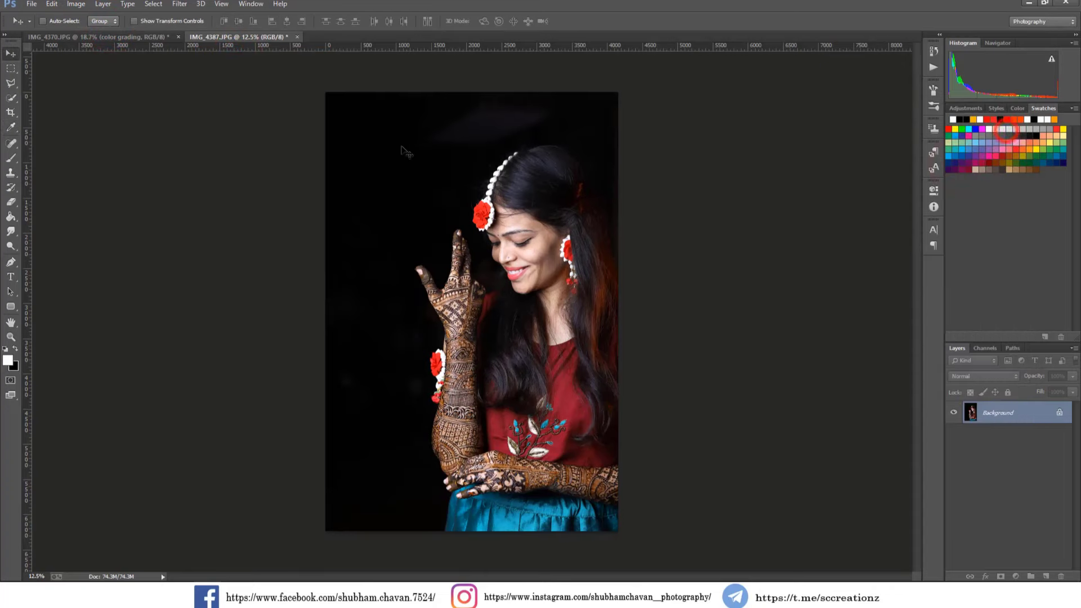
Duplicate the Background layer of the second portrait
right_click(980, 425)
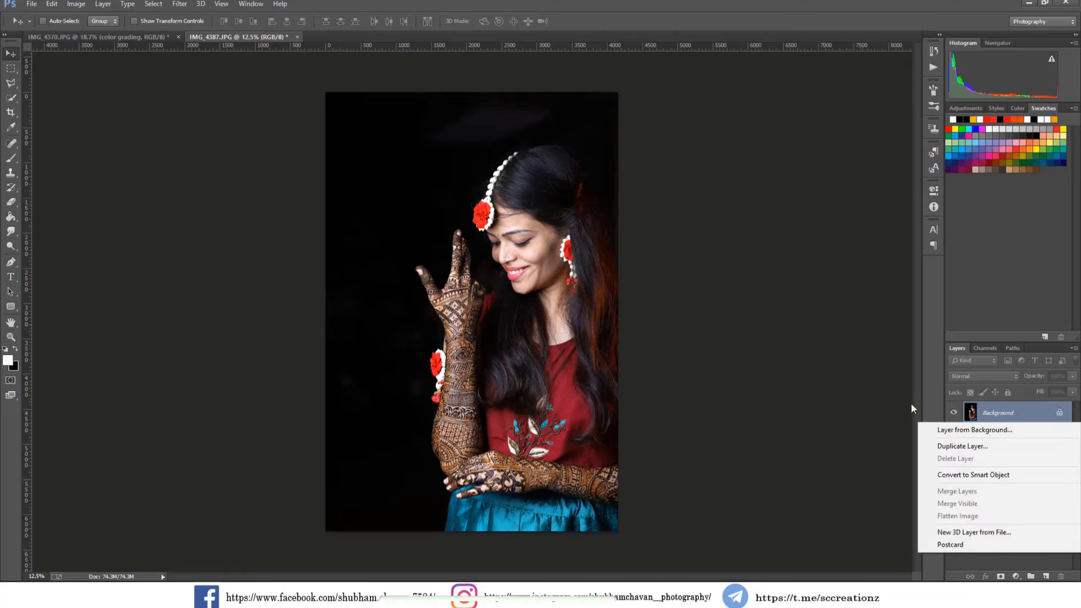
click(946, 445)
click(483, 122)
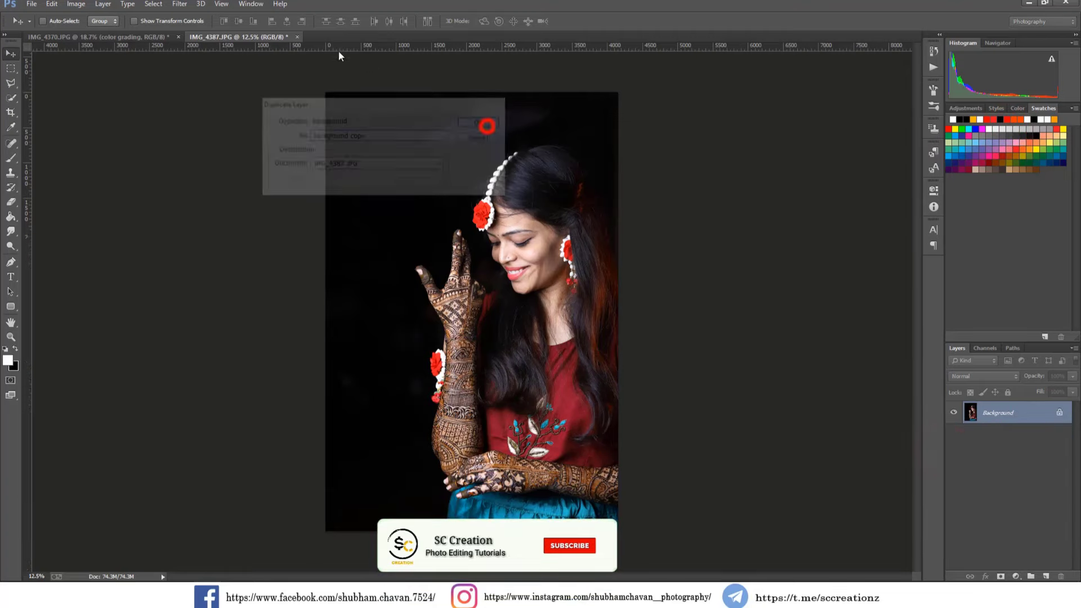
Open the Camera Raw Filter on the duplicate layer and load the XMP settings file from New folder on USB Drive (D:)
click(179, 4)
click(203, 69)
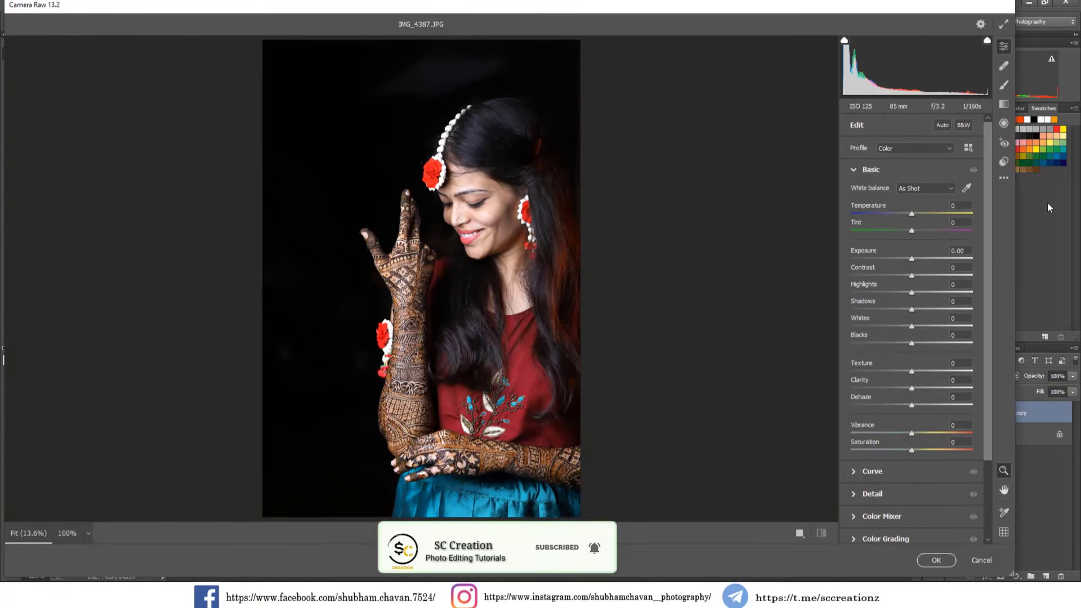
click(1004, 178)
click(958, 308)
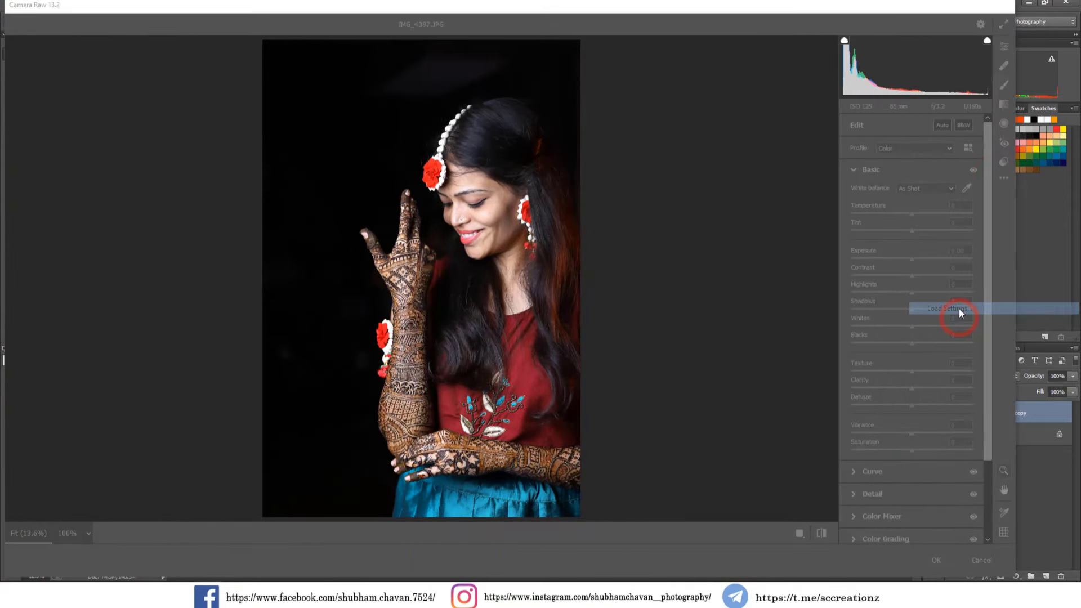
click(326, 290)
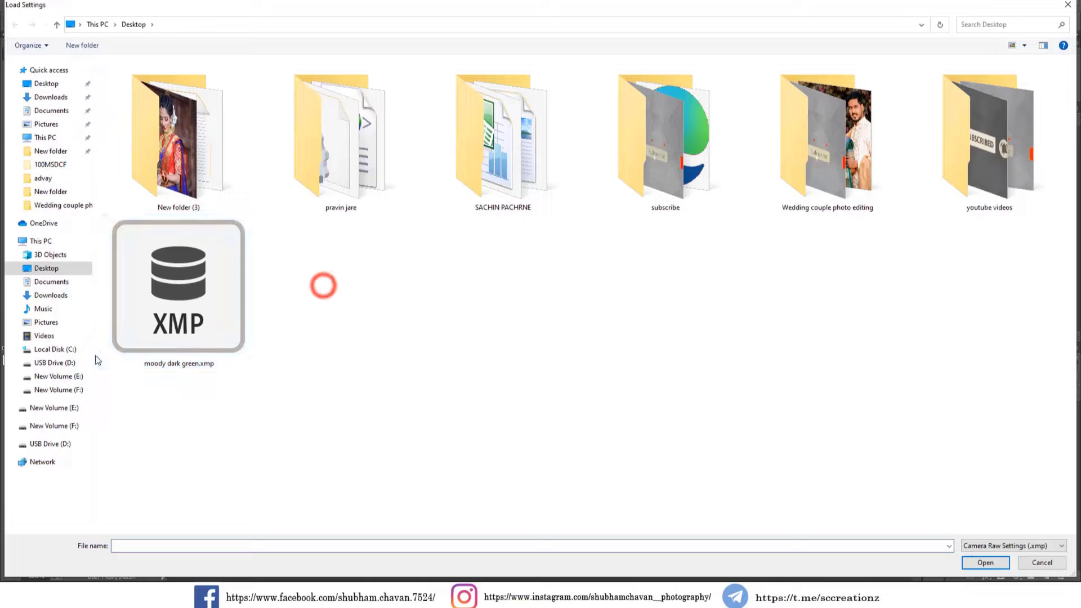
click(48, 363)
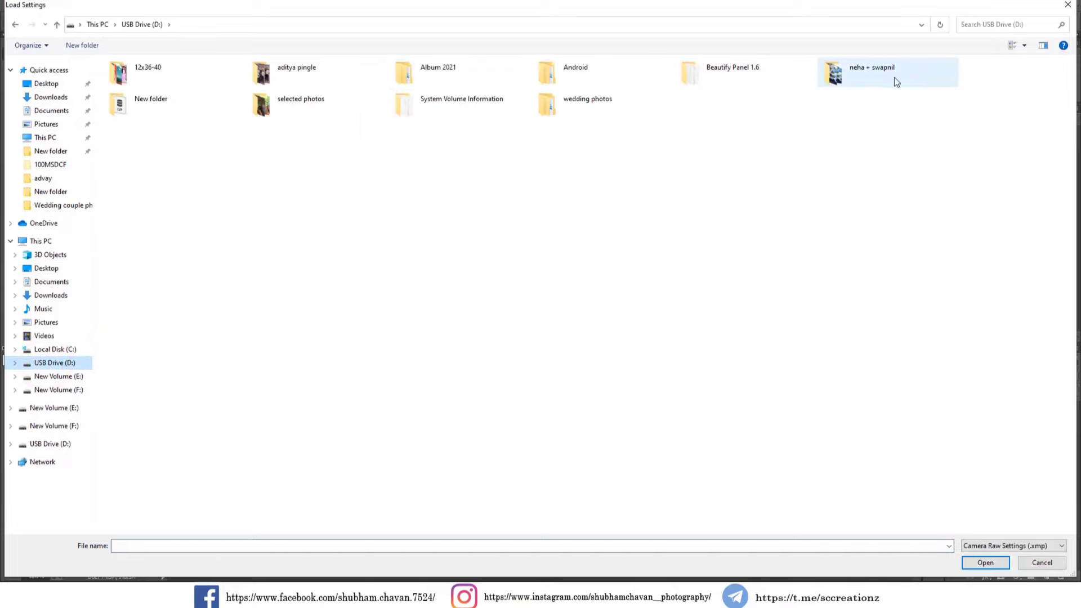
double_click(165, 110)
double_click(171, 78)
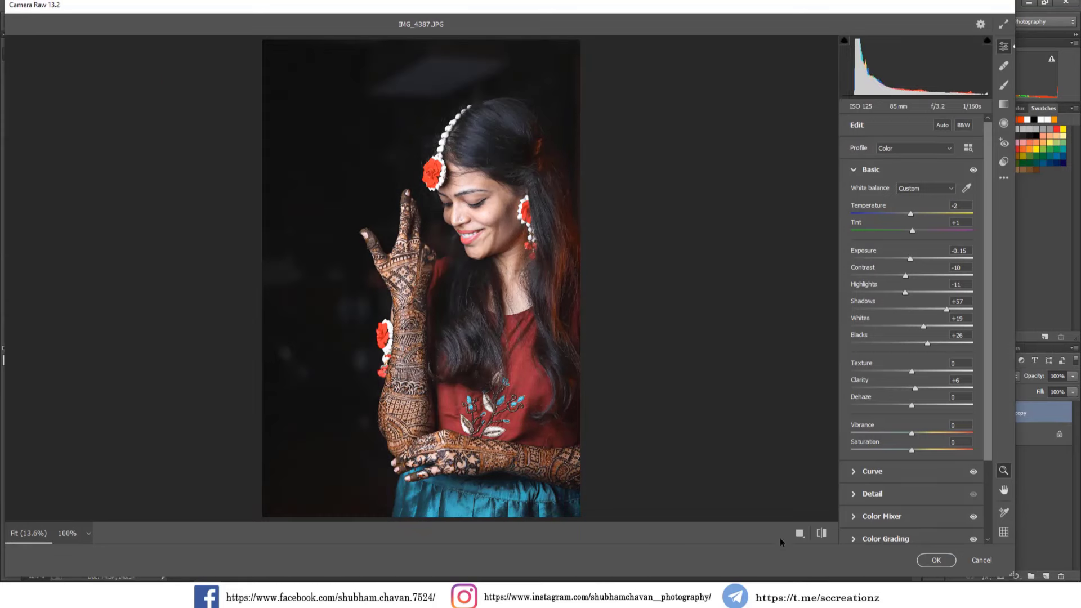
Show the before/after view and set clarity to +11, whites to +22 and temperature to +4
click(800, 533)
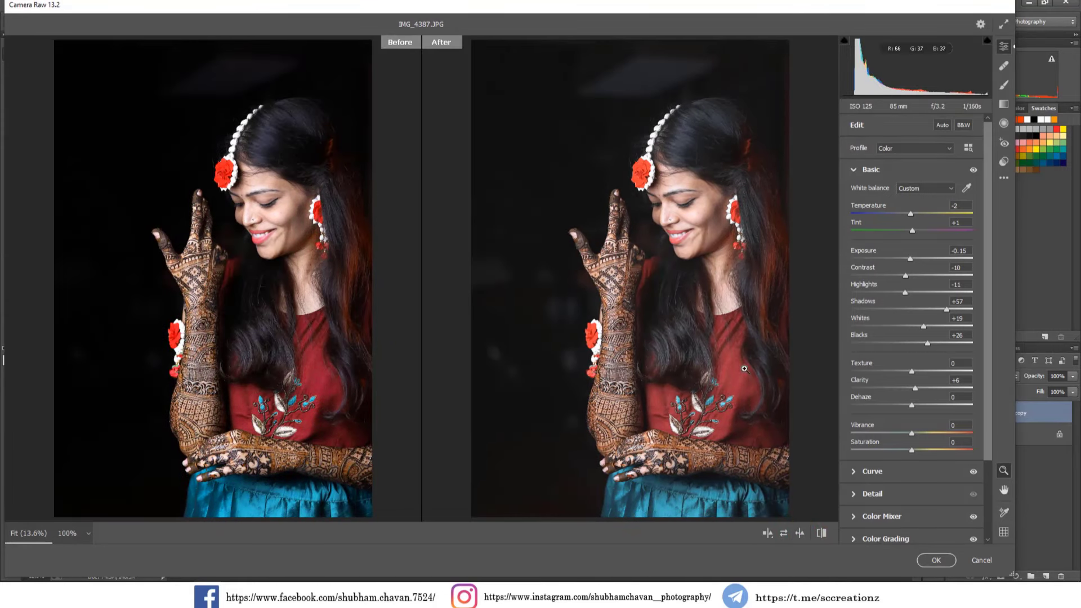
drag(931, 390, 920, 391)
drag(937, 330, 927, 333)
click(916, 190)
click(909, 220)
mouse_move(908, 213)
mouse_down()
mouse_move(898, 216)
mouse_move(913, 215)
mouse_move(916, 233)
mouse_up()
In Calibration, set the blue primary saturation to 0, green primary saturation to +30 and red primary saturation to -22
scroll(871, 510, down, 2)
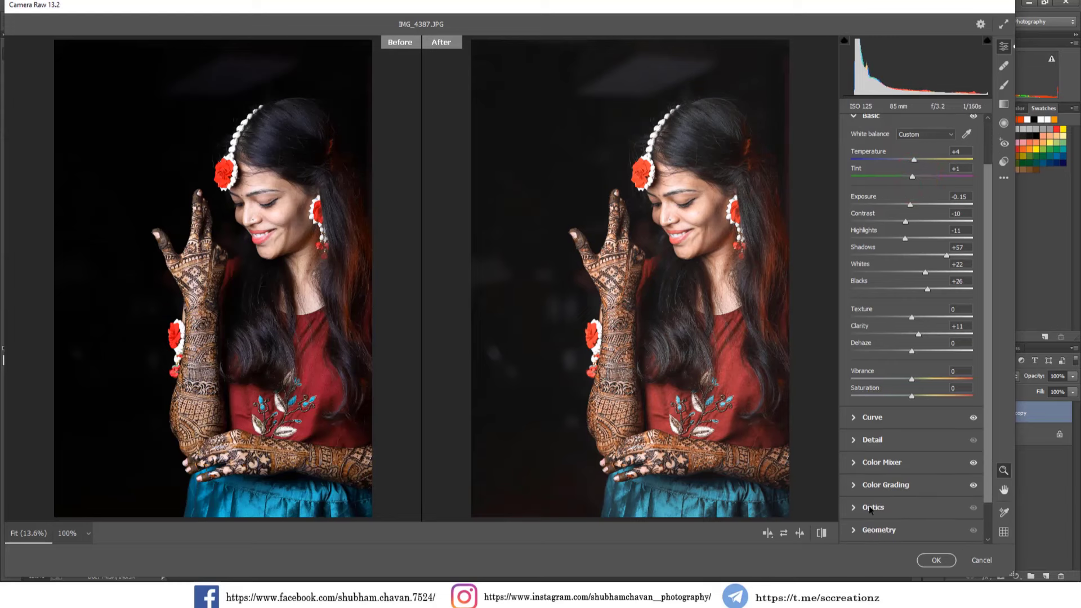
click(864, 486)
scroll(920, 515, down, 1)
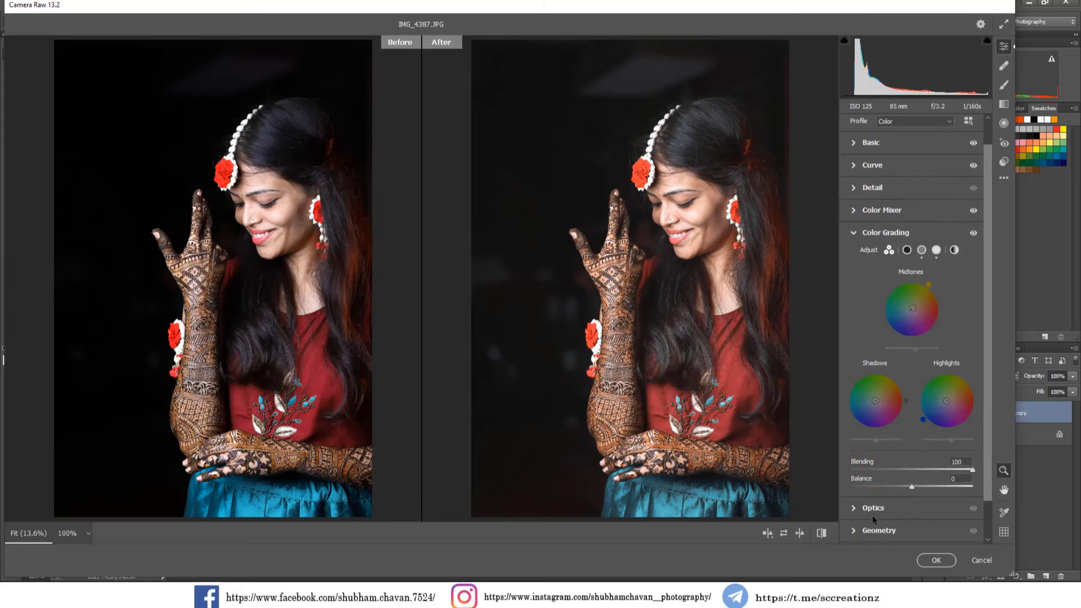
scroll(876, 394, down, 2)
click(862, 531)
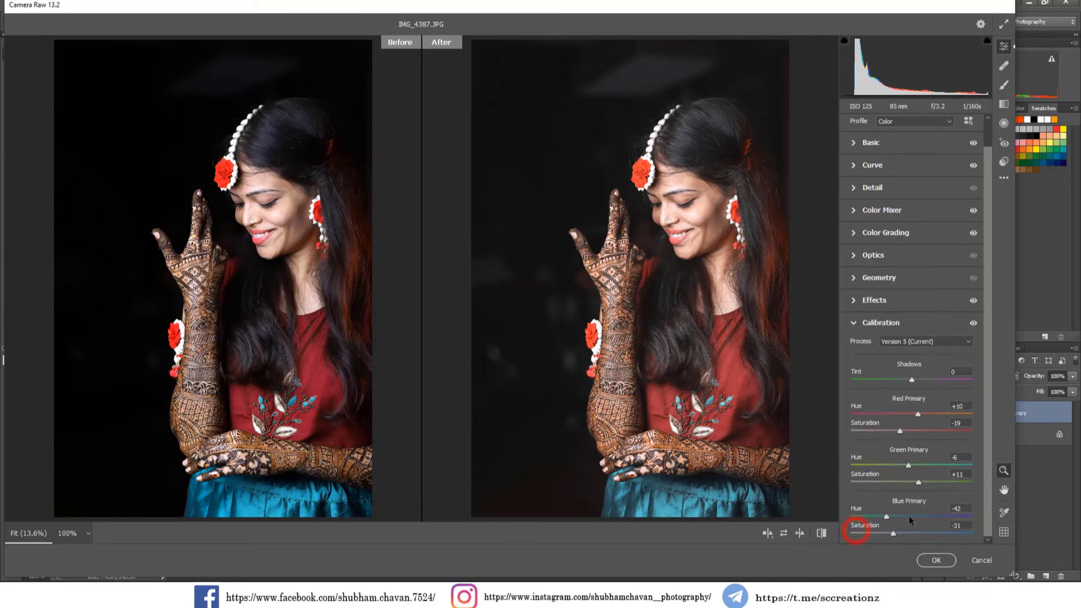
drag(903, 534, 912, 533)
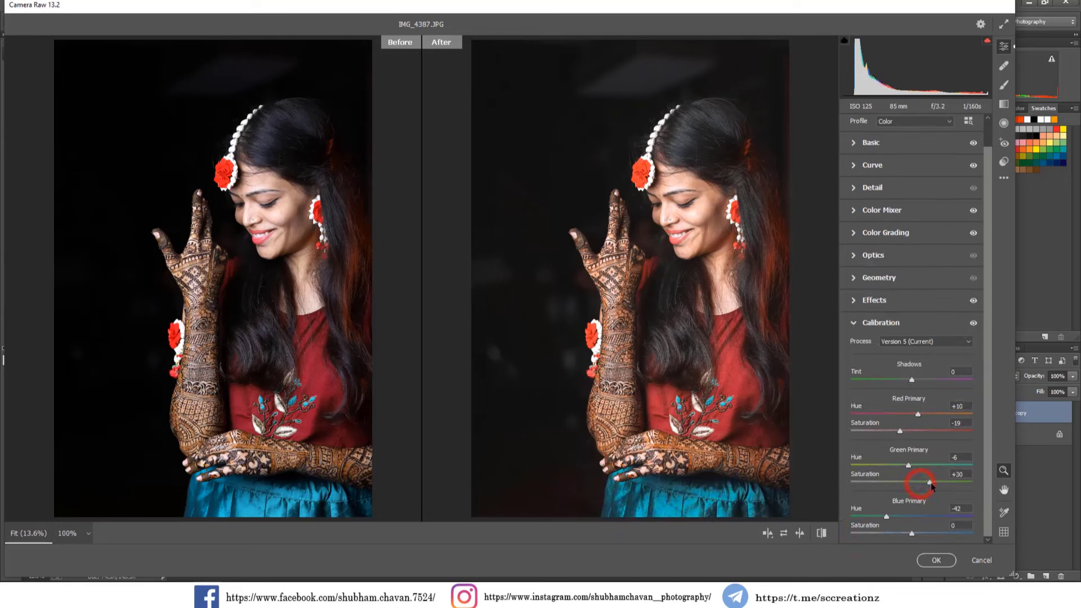
scroll(901, 338, up, 1)
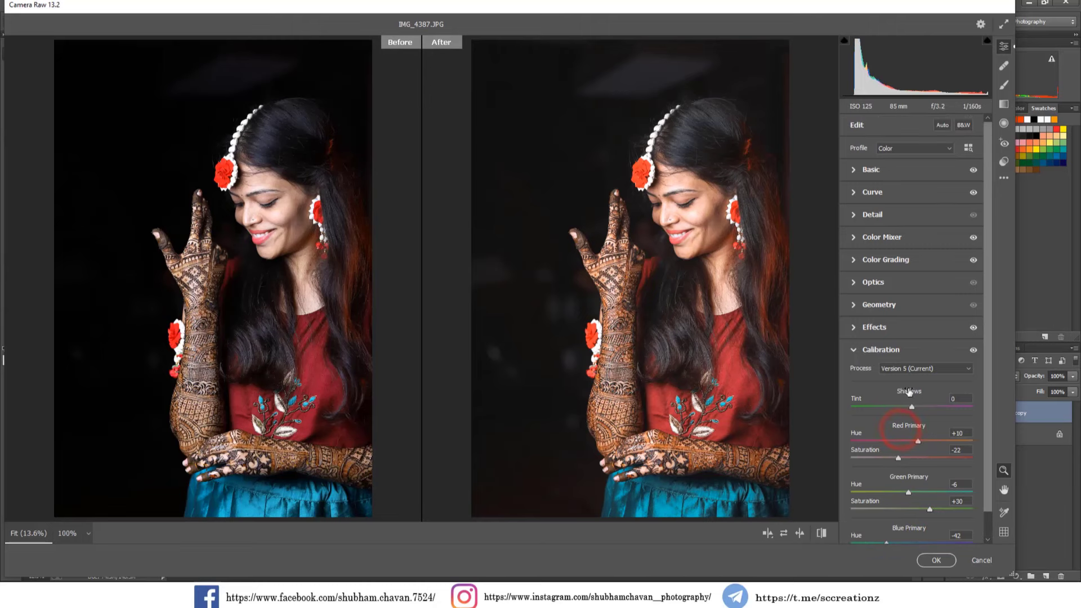
In the Color Mixer, set oranges luminance to +21, reds luminance to -29 and oranges saturation to about +1, and apply the filter
click(852, 237)
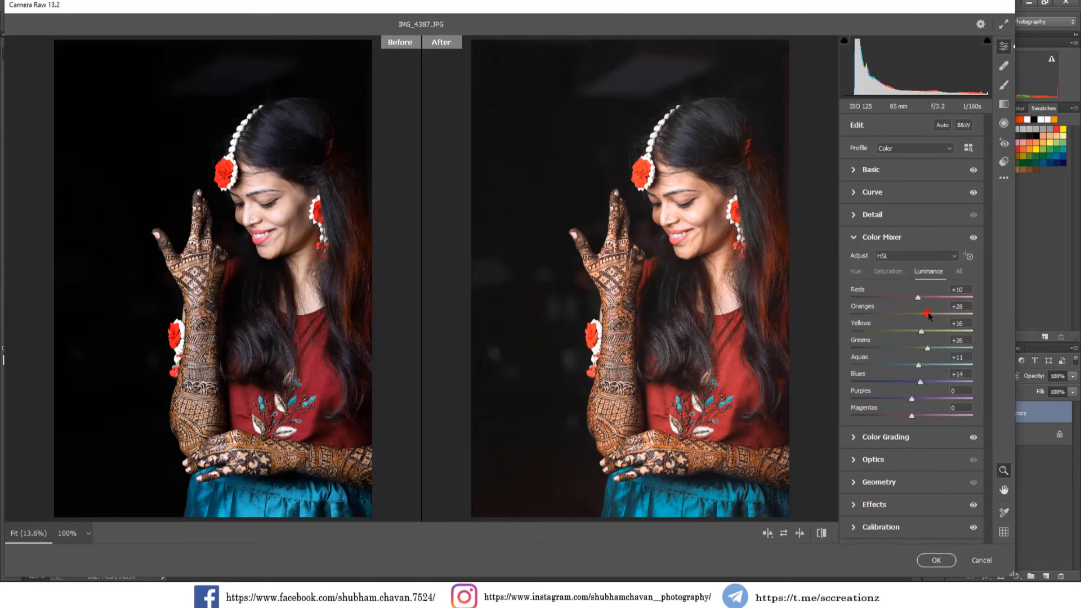
click(926, 314)
drag(921, 298, 892, 303)
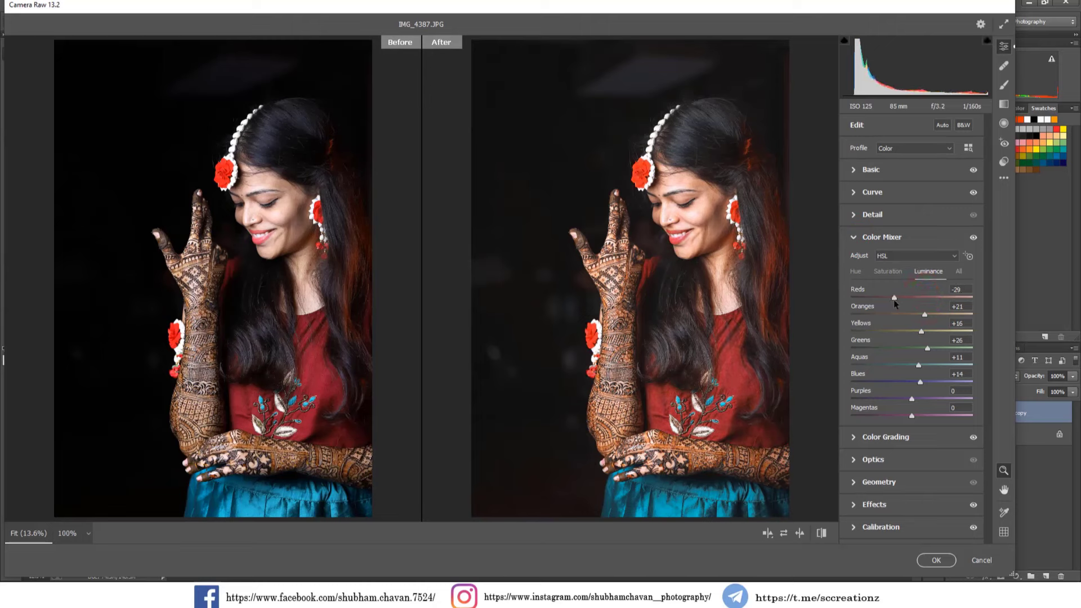
click(896, 272)
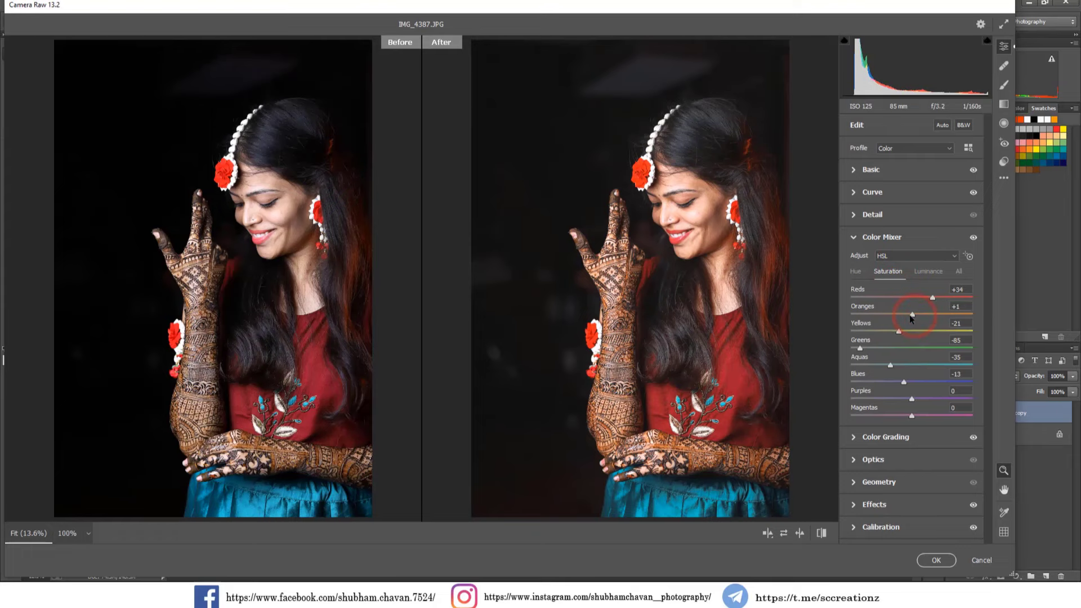
click(934, 566)
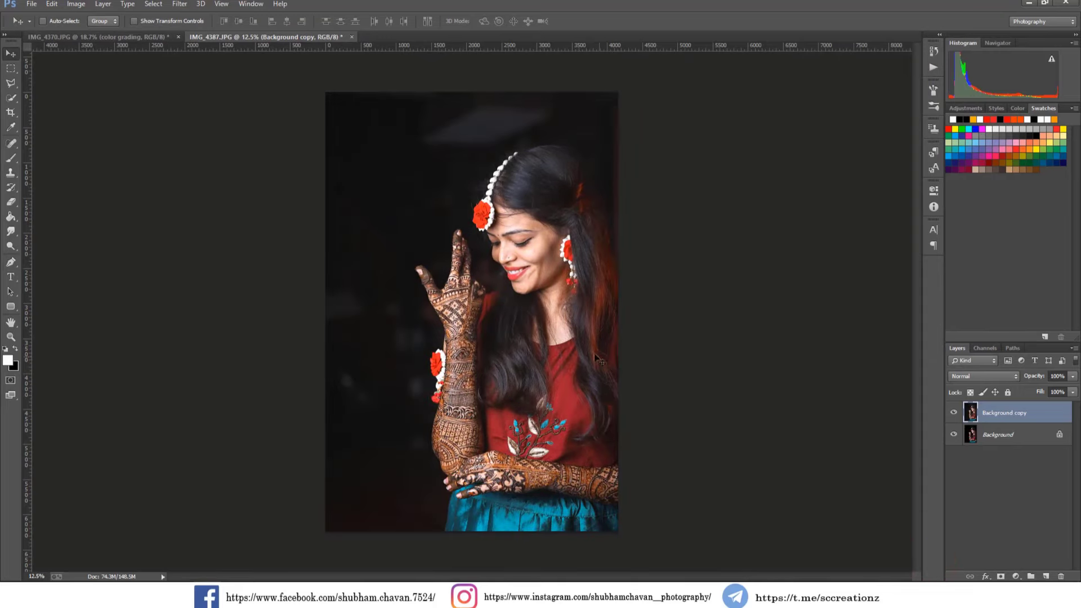
Compare the whole portrait and the face with the Background copy layer hidden and shown
scroll(568, 340, up, 1)
click(953, 414)
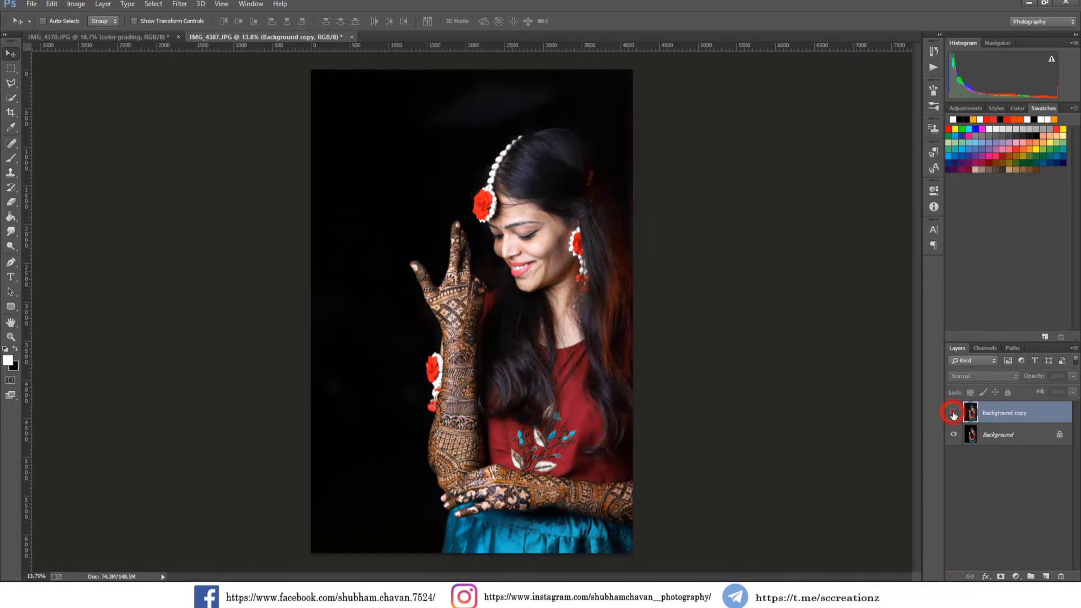
click(953, 414)
click(954, 414)
click(953, 414)
scroll(611, 313, up, 3)
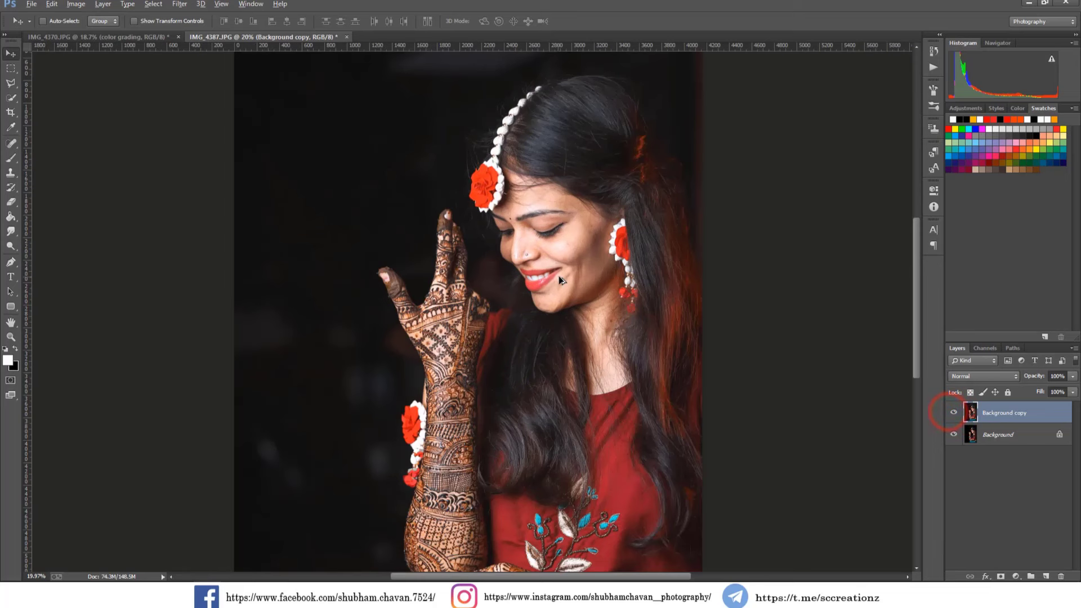
click(953, 412)
click(954, 412)
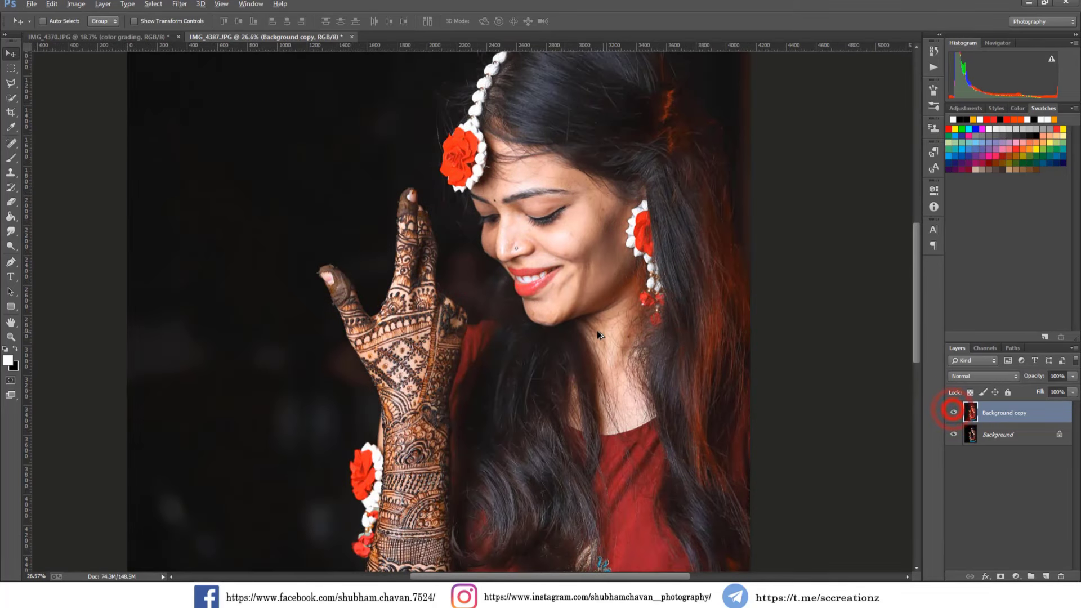
scroll(608, 335, down, 3)
scroll(621, 340, down, 1)
Flatten the second portrait into a single layer, and view IMG_4370.JPG before returning to IMG_4387.JPG
right_click(1045, 412)
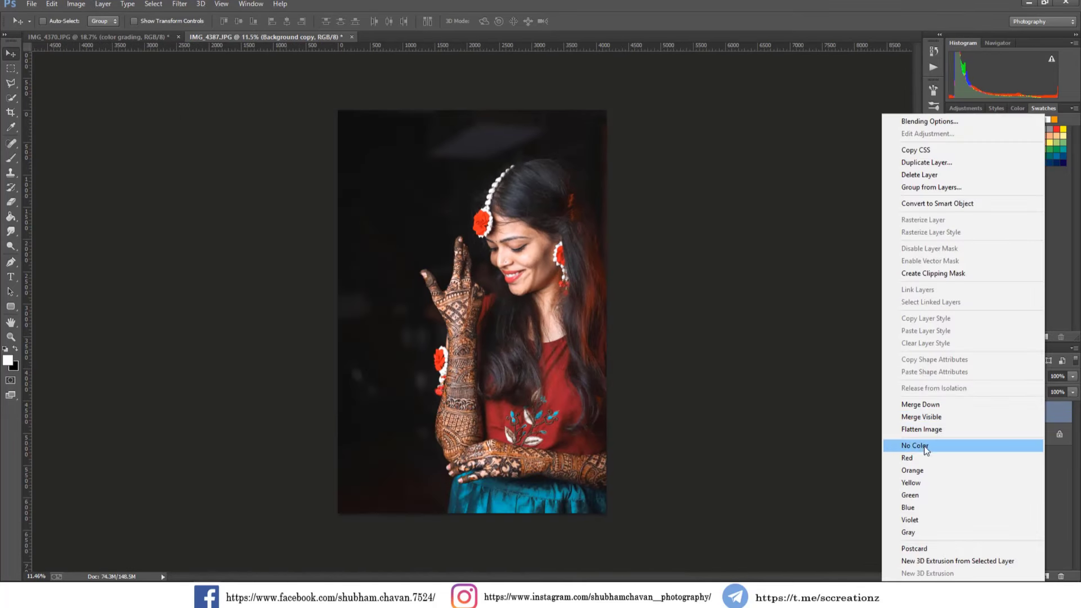
click(925, 424)
click(154, 39)
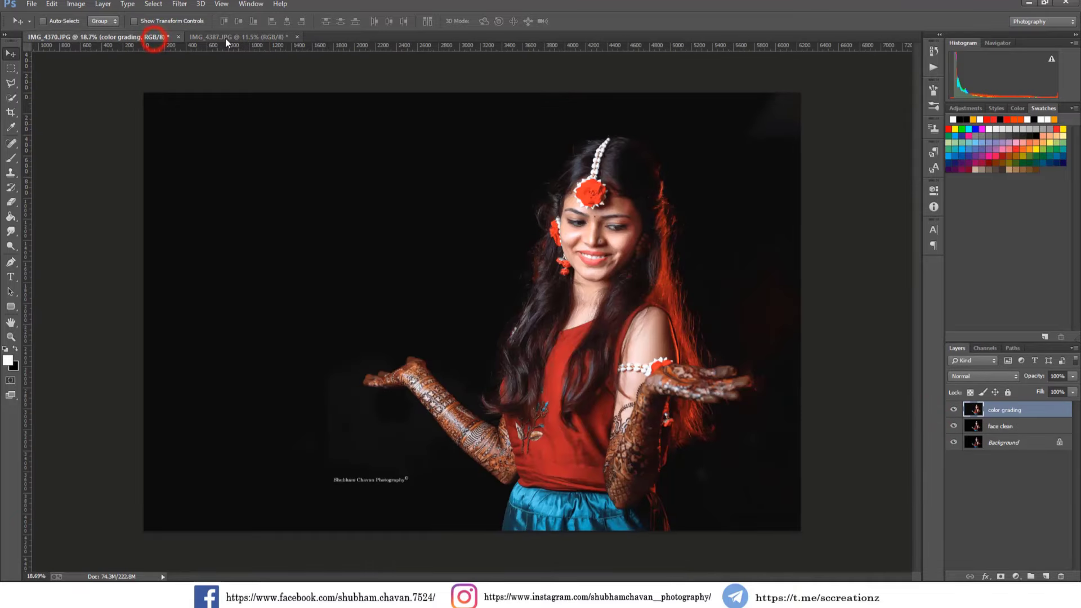
click(226, 38)
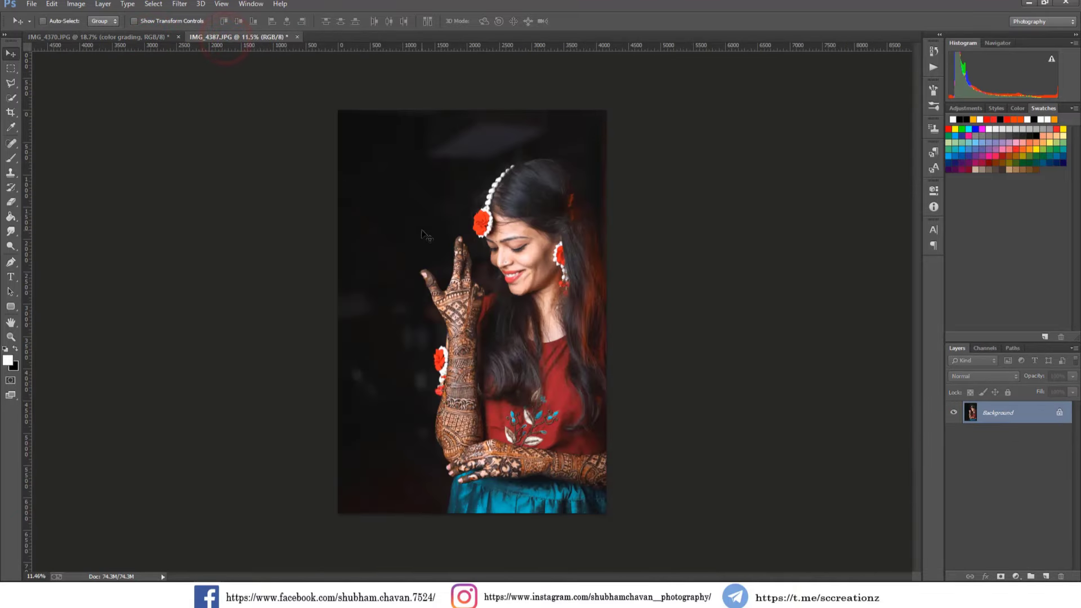